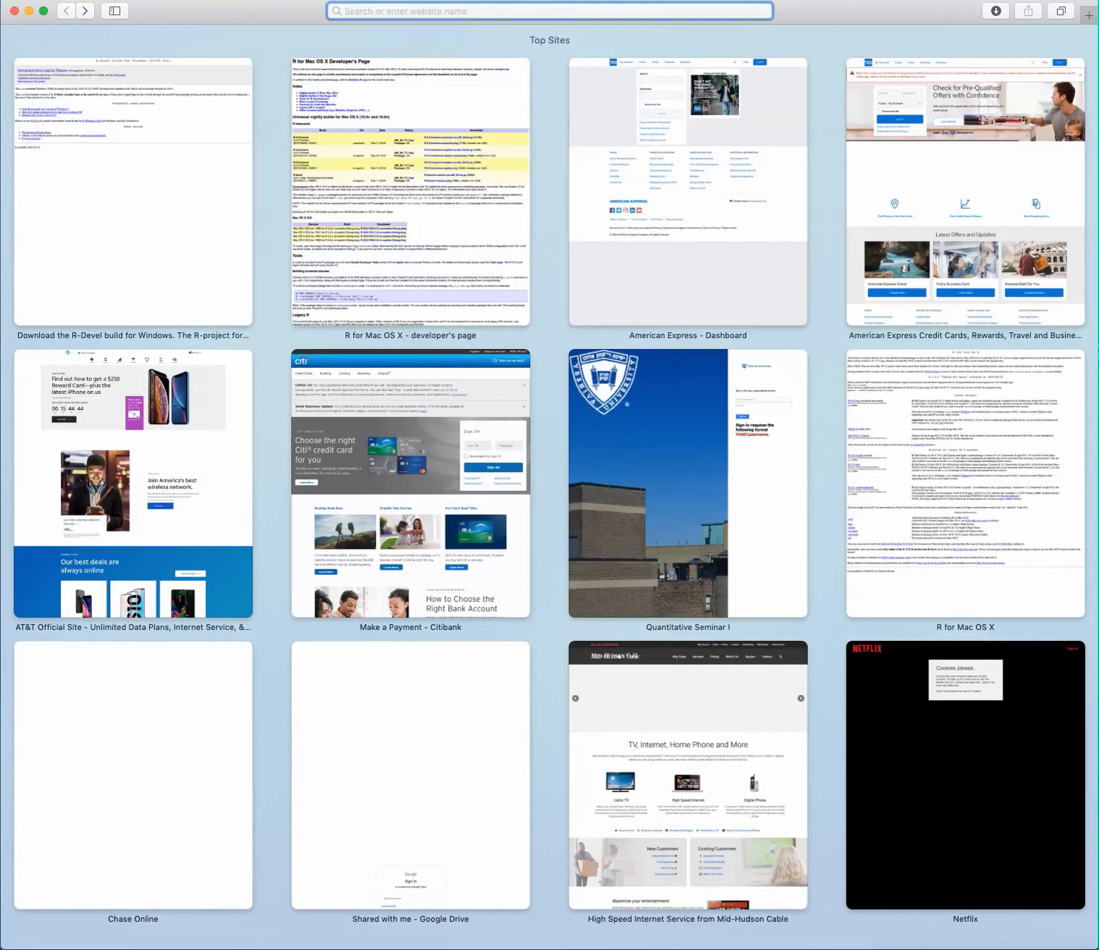
Step: Go to the website Rstudio.com
type("RST")
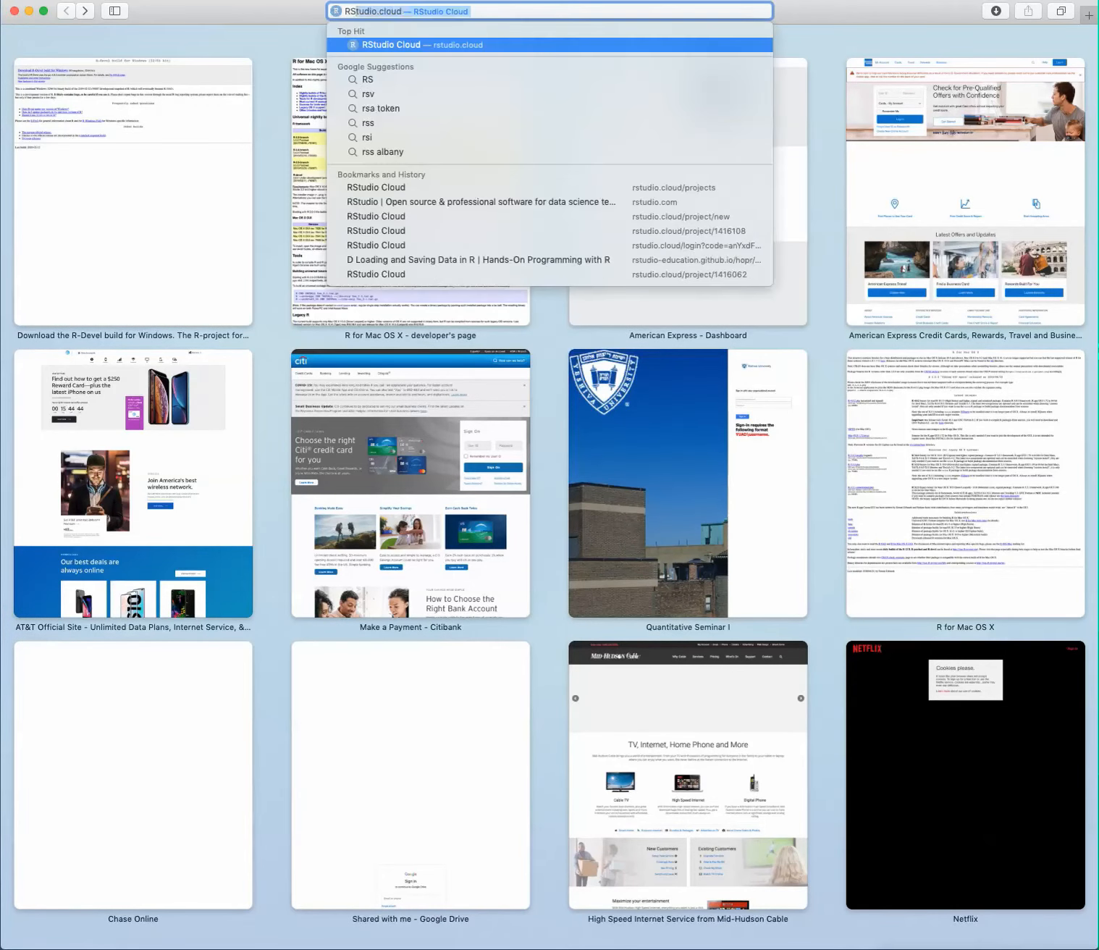
key("BackSpace")
key("BackSpace")
key("BackSpace")
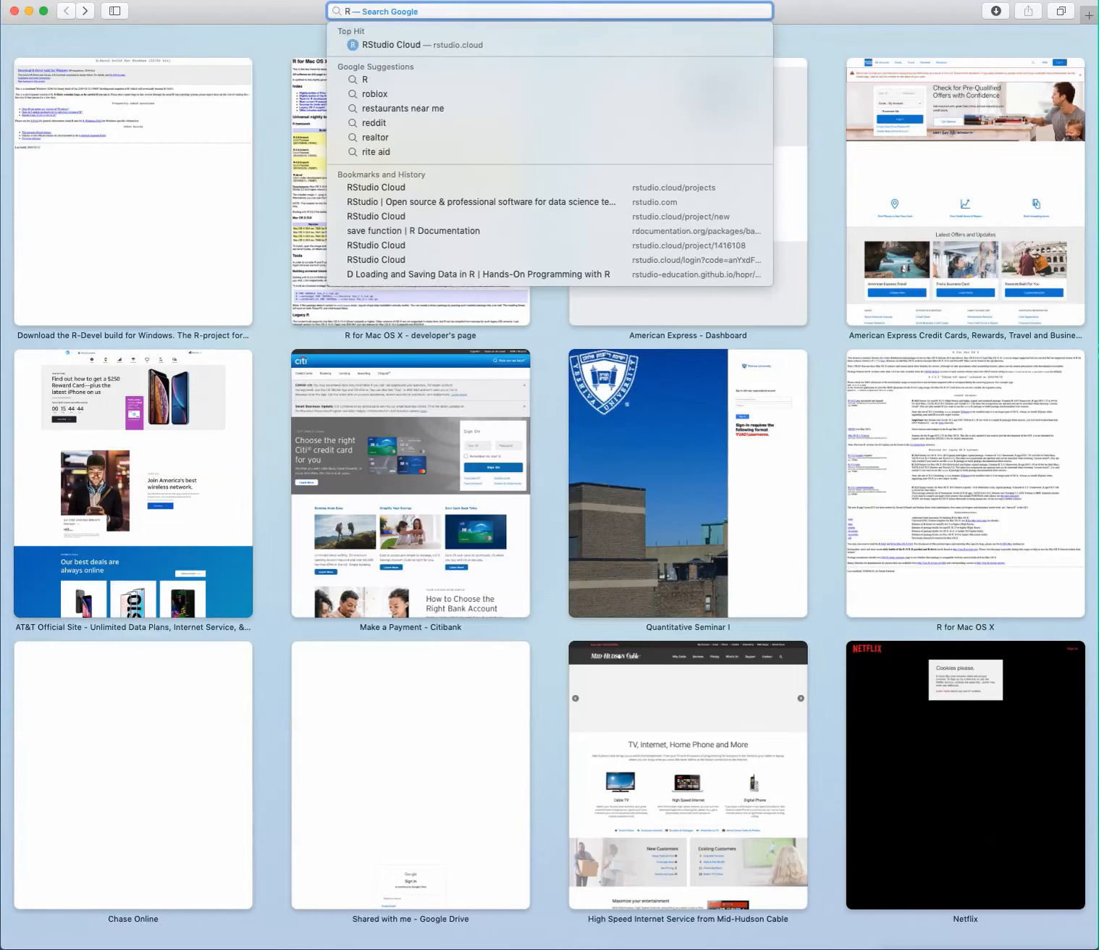
type("studio.c")
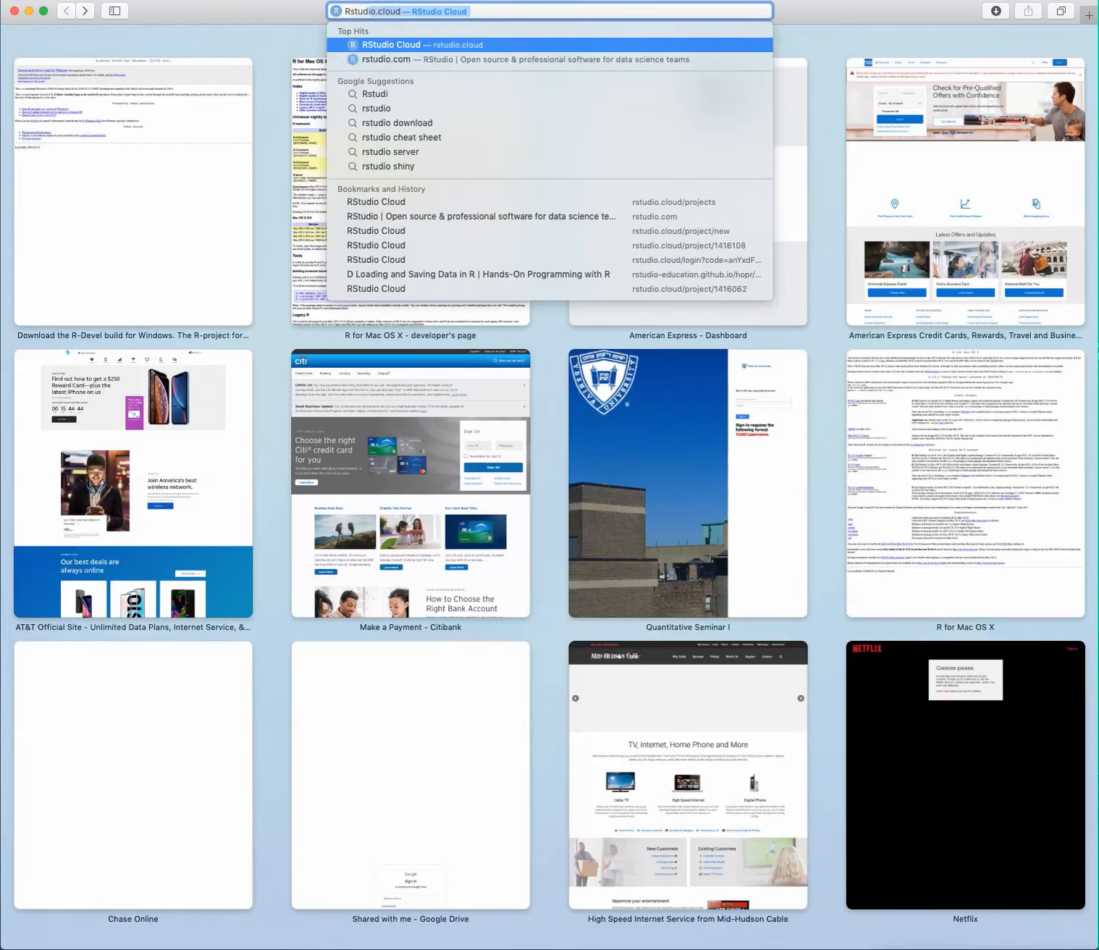
type("om")
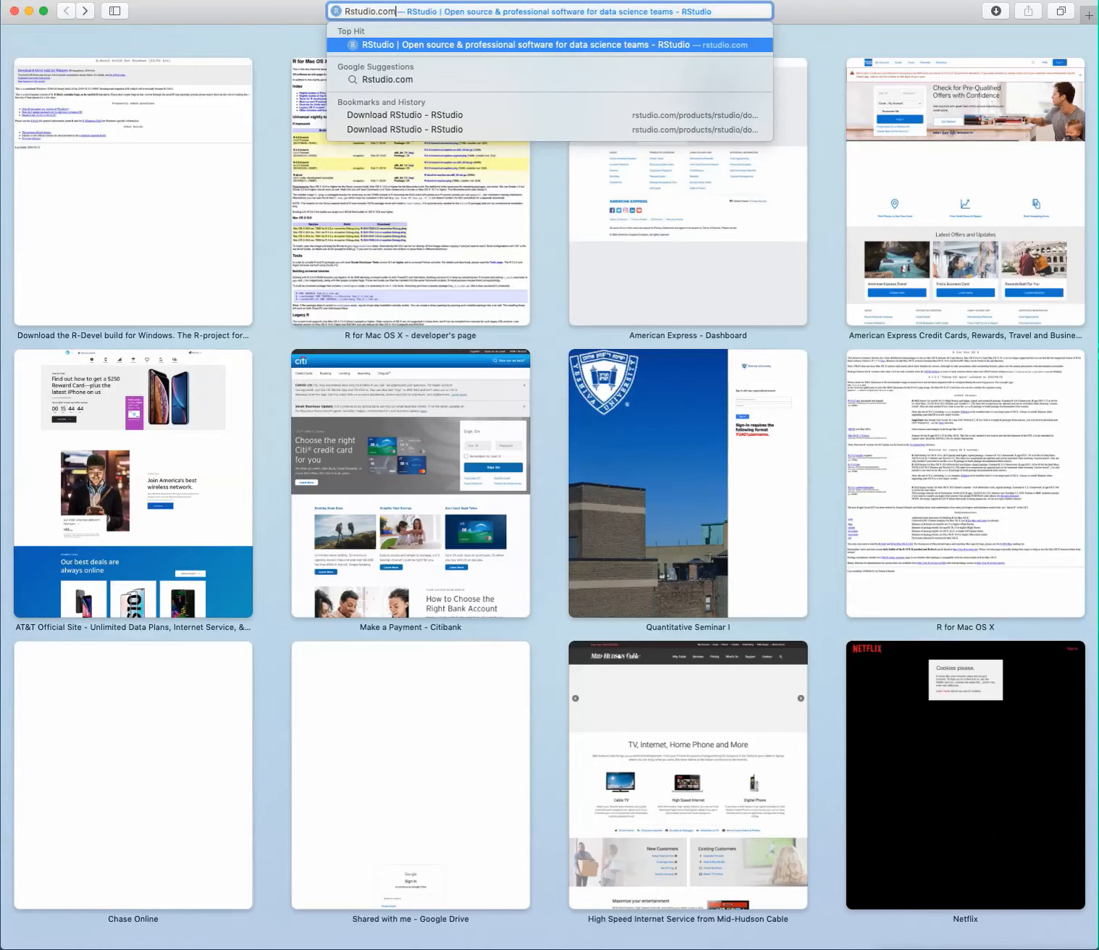
key("Return")
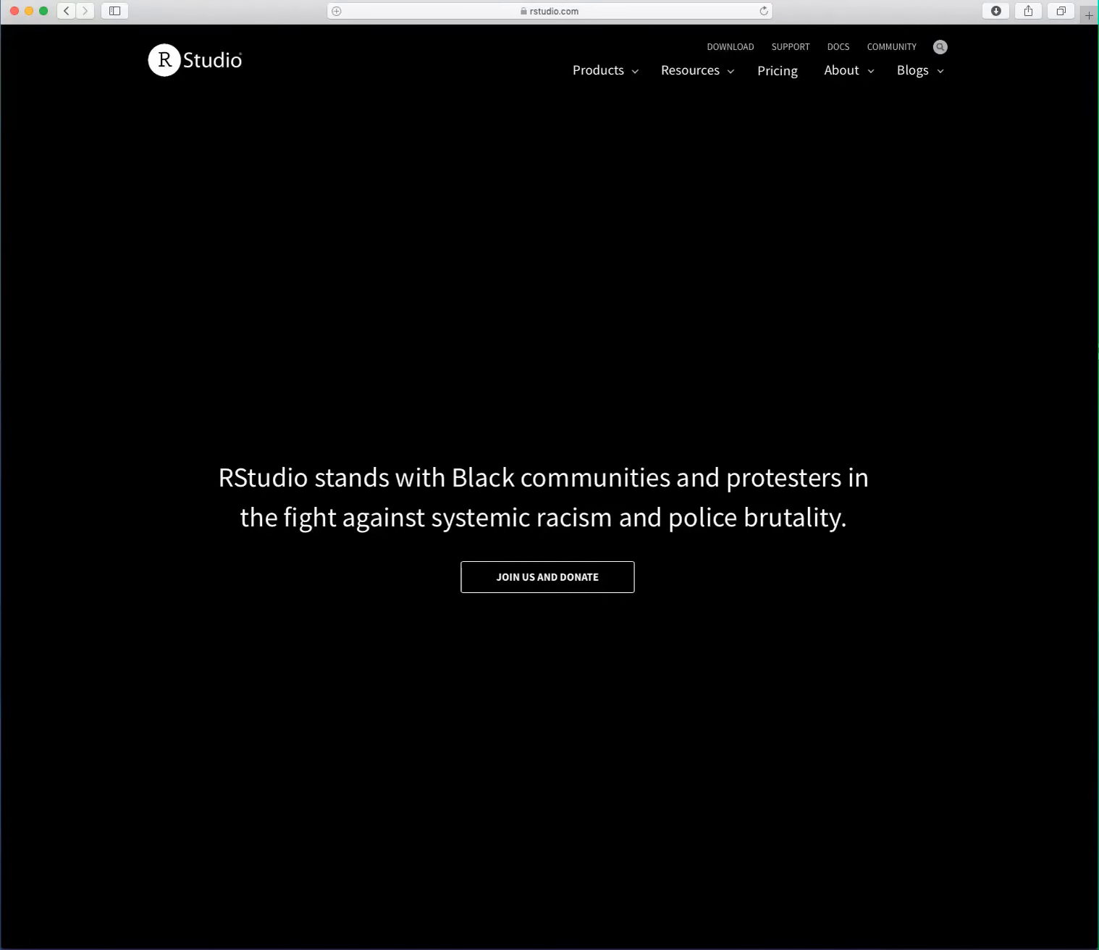
Step: Go to RStudio Cloud from the site's hosted services and create a new project in the personal workspace
mouse_move(597, 71)
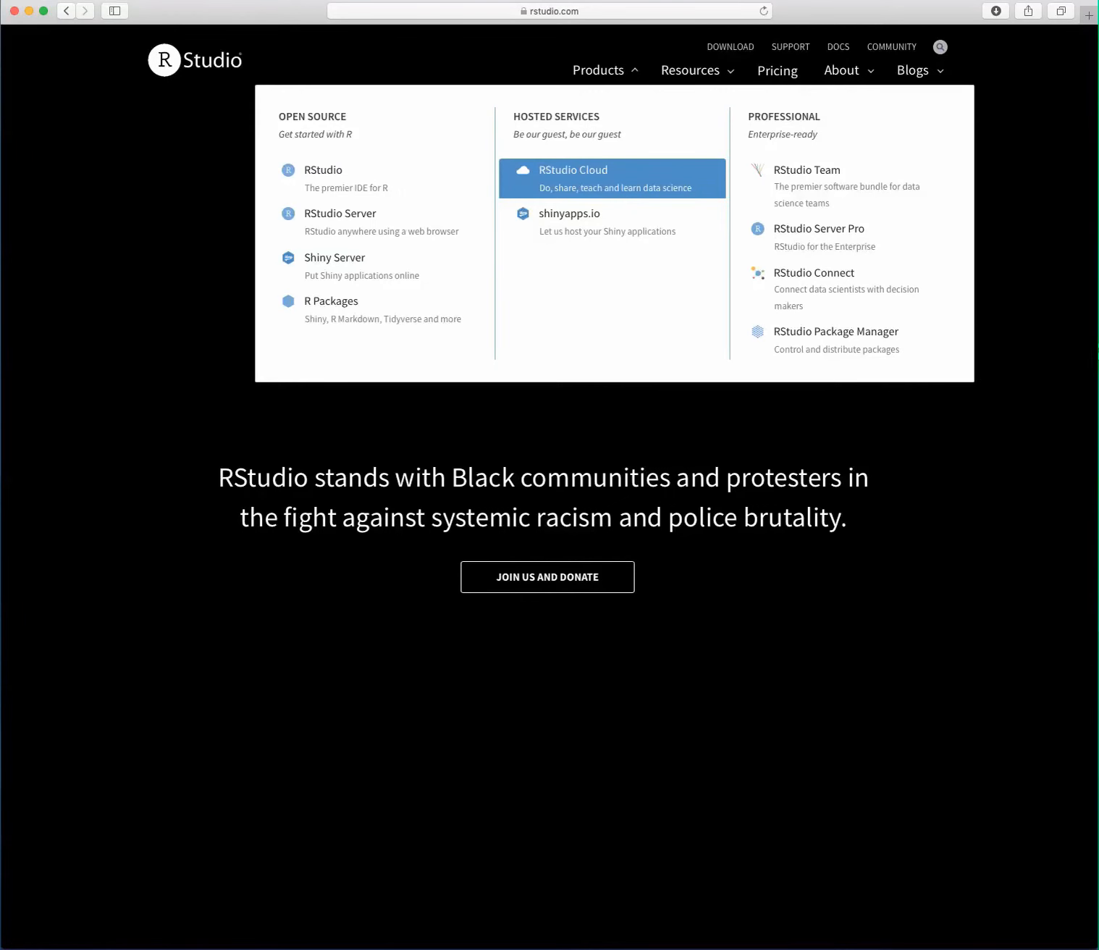
left_click(573, 174)
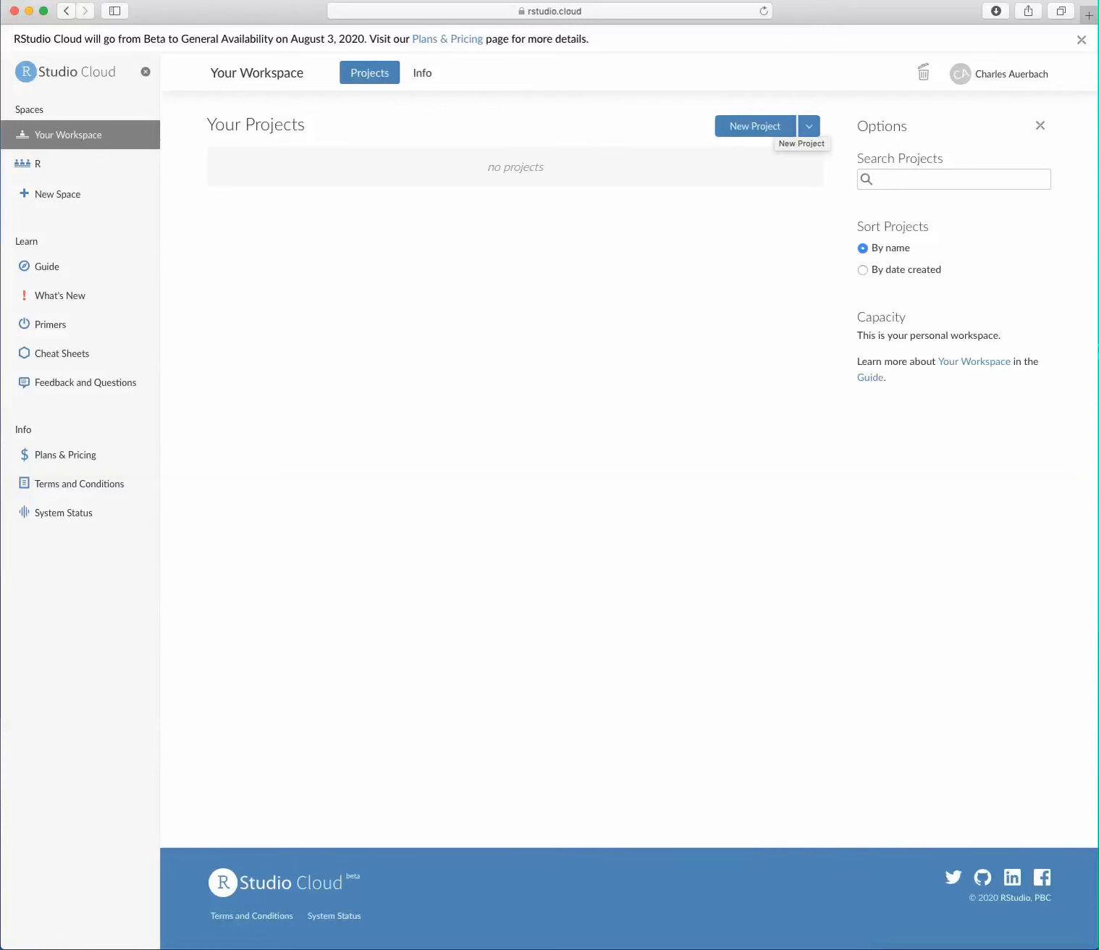
left_click(772, 127)
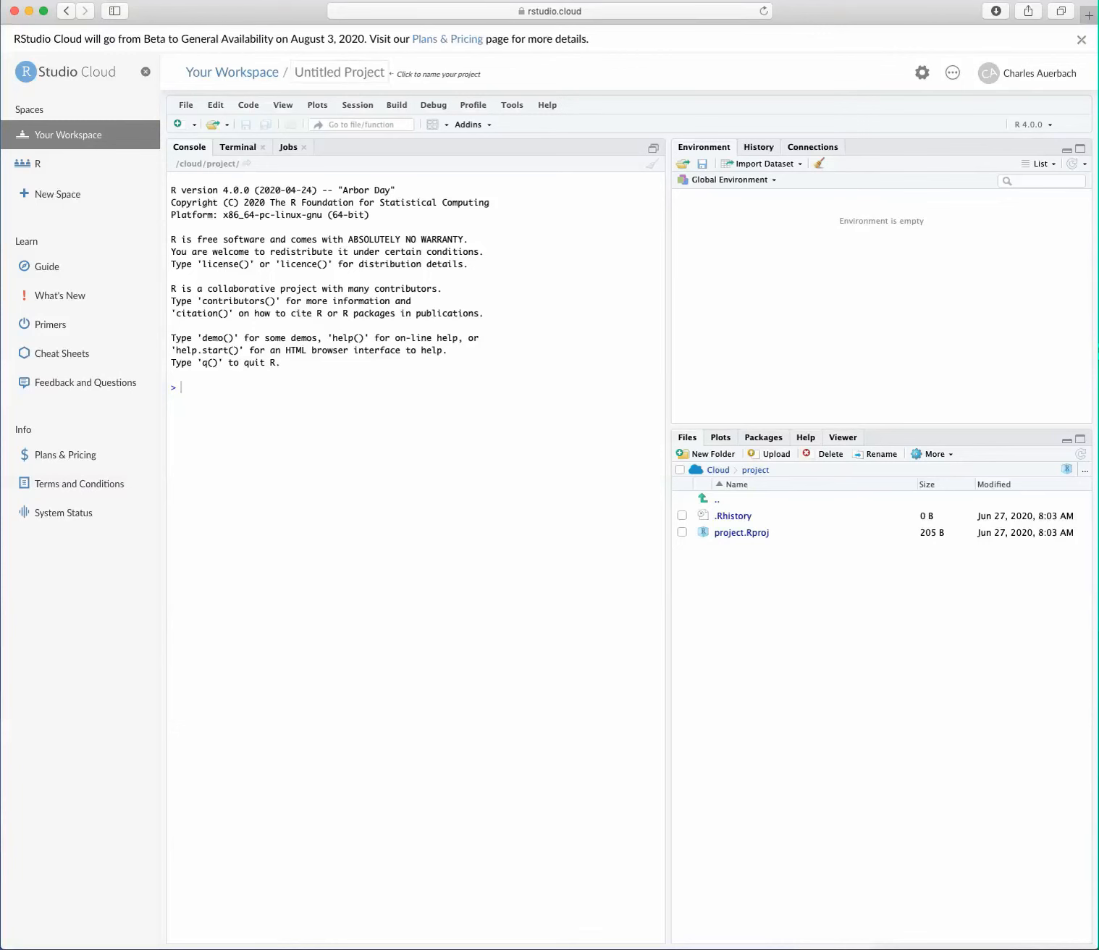
Step: Rename the untitled project as SWK6401
right_click(364, 72)
key("Escape")
left_click_drag(295, 73, 386, 72)
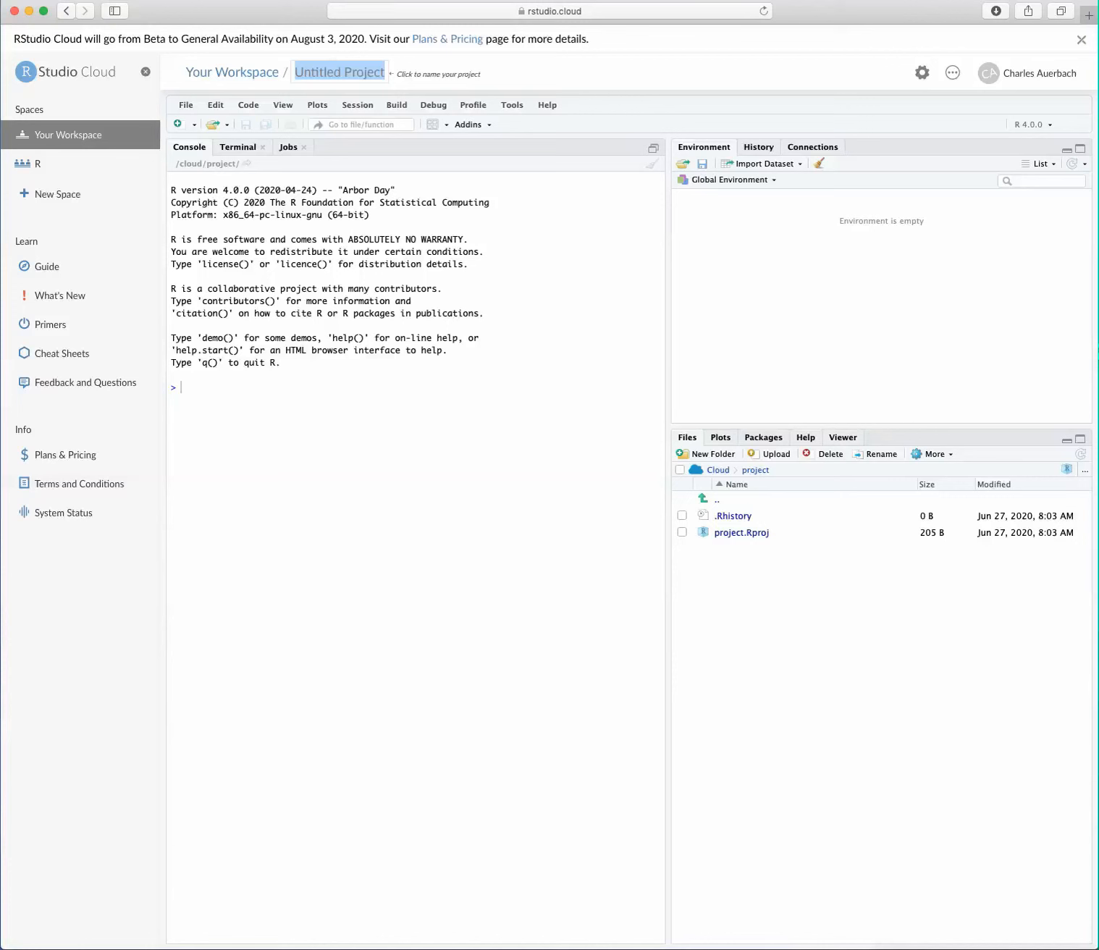
left_click(339, 72)
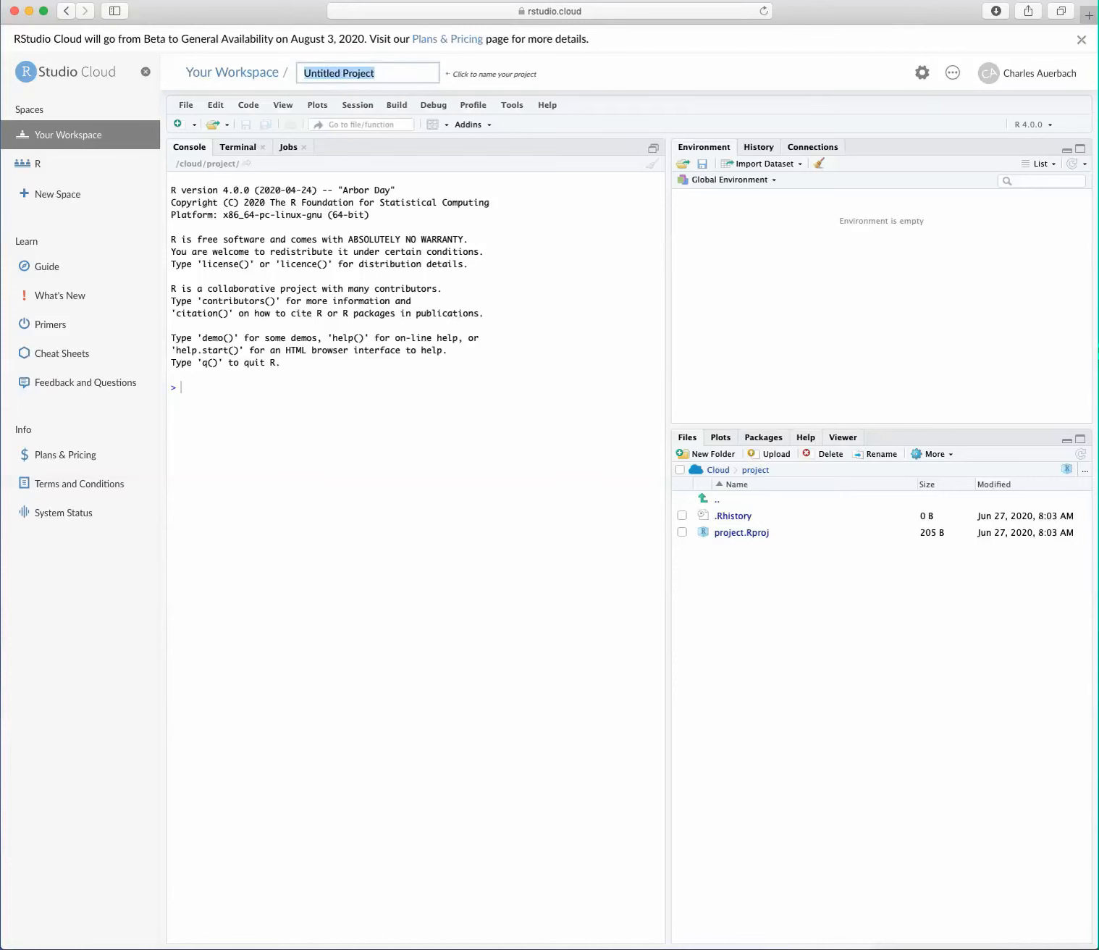
type("SWK6401")
key("Return")
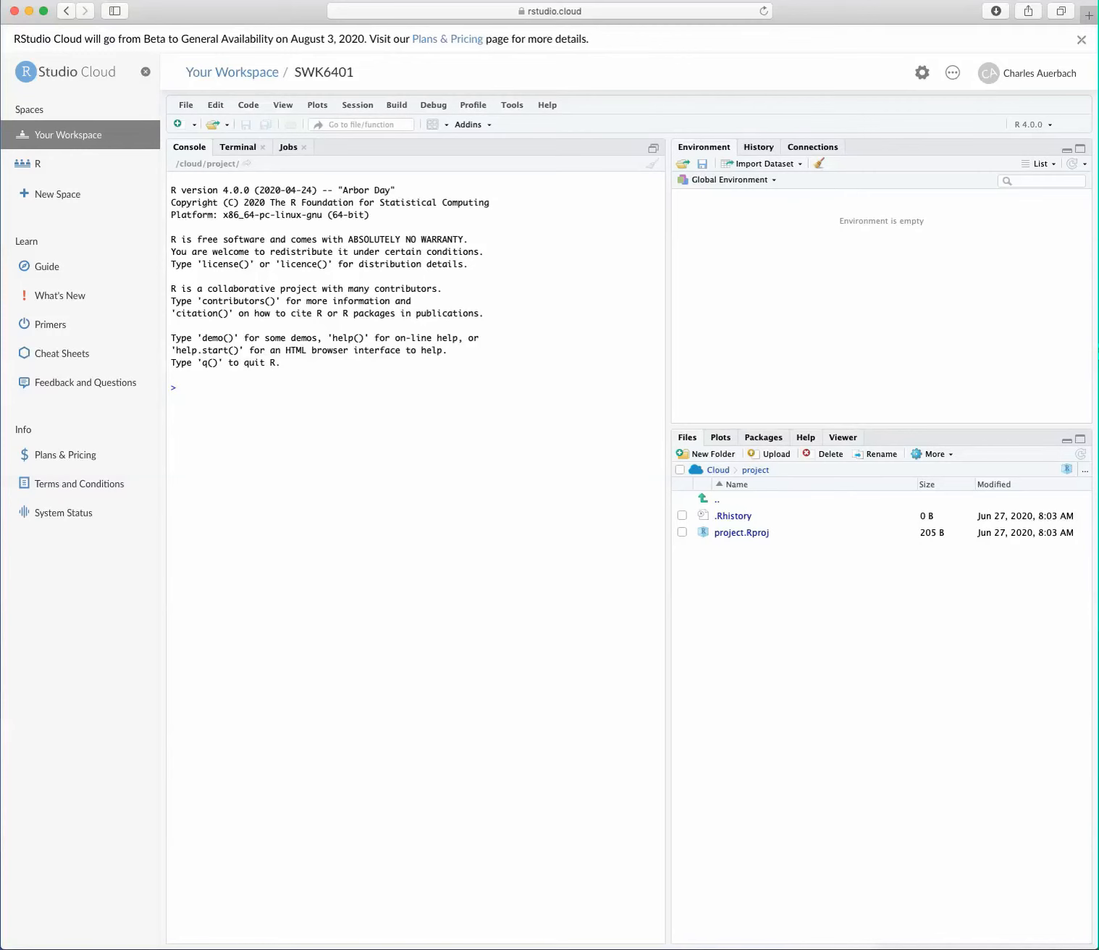
Step: Install the SSDforR package from the CRAN repository with its dependencies and load it into the R session
left_click(763, 438)
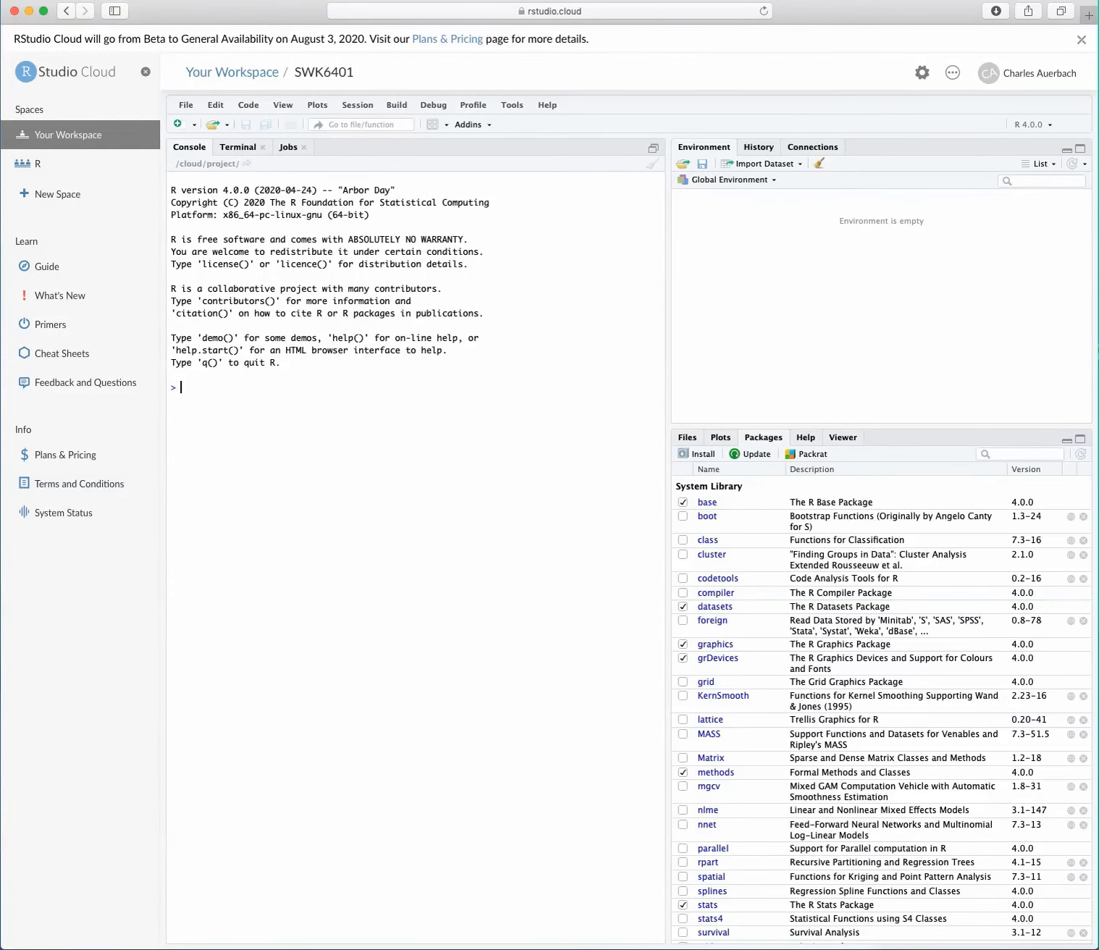
left_click(697, 454)
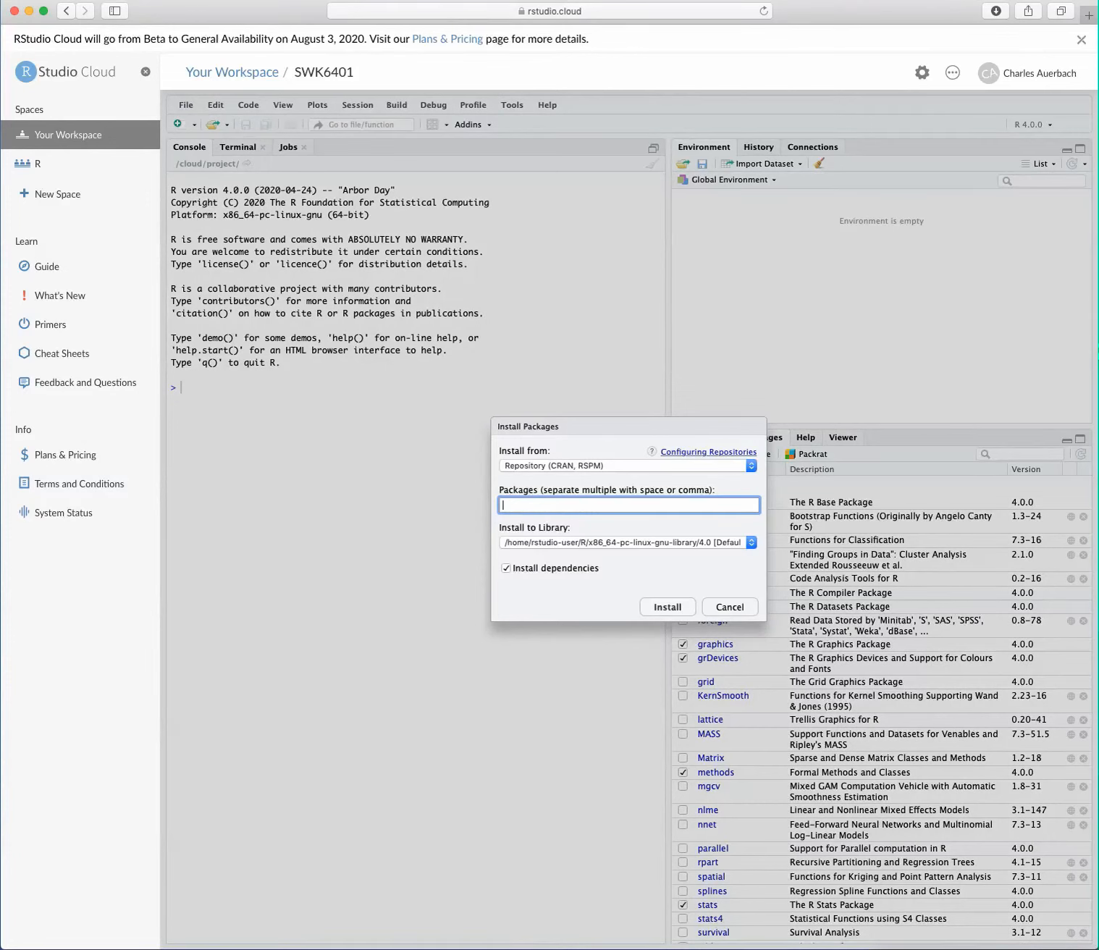
type("ss")
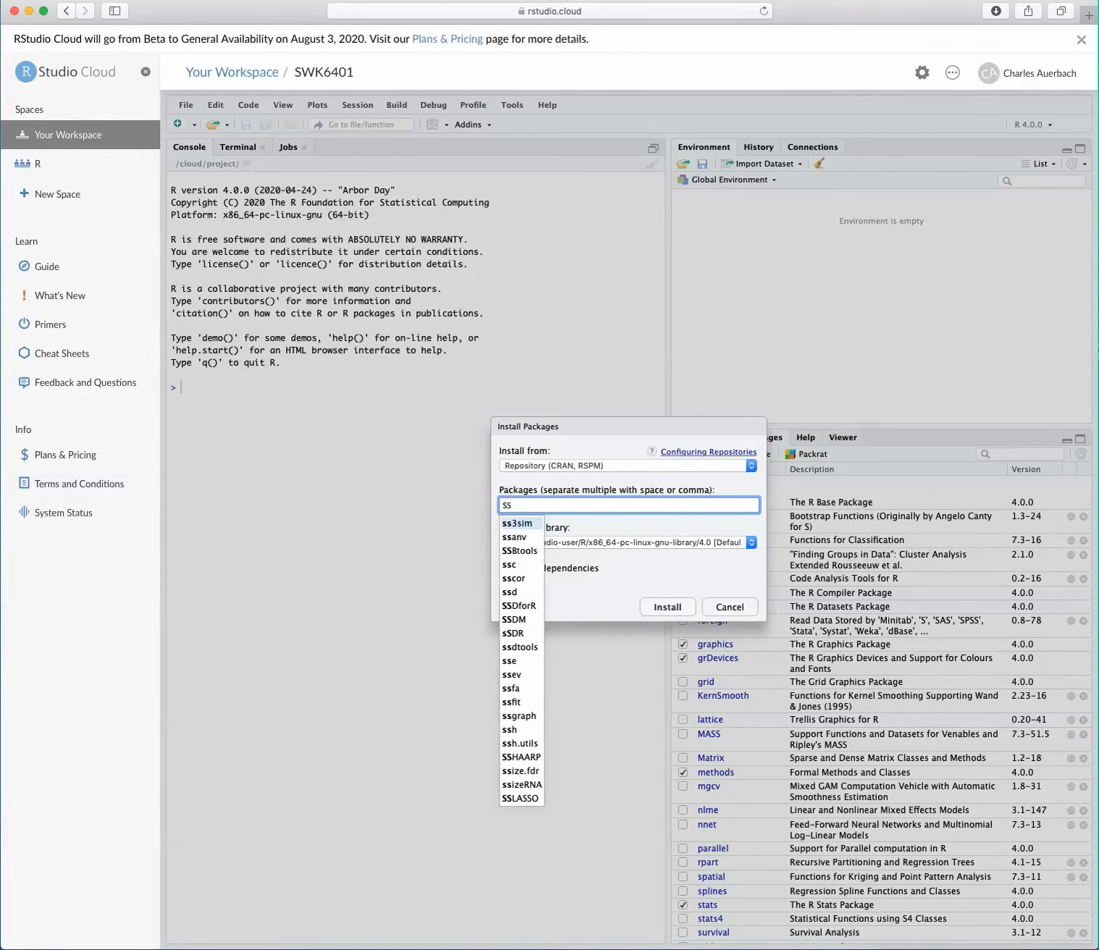
type("d")
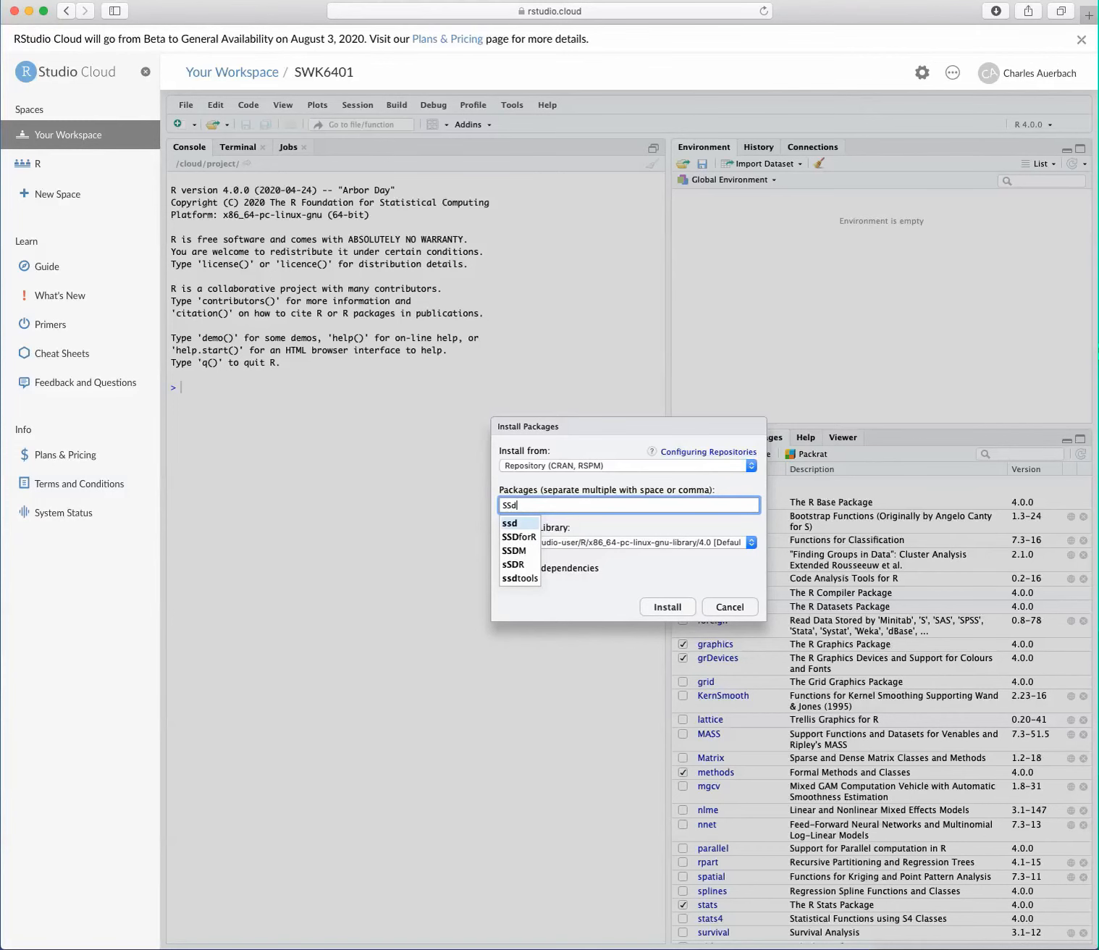
key("Down")
key("Return")
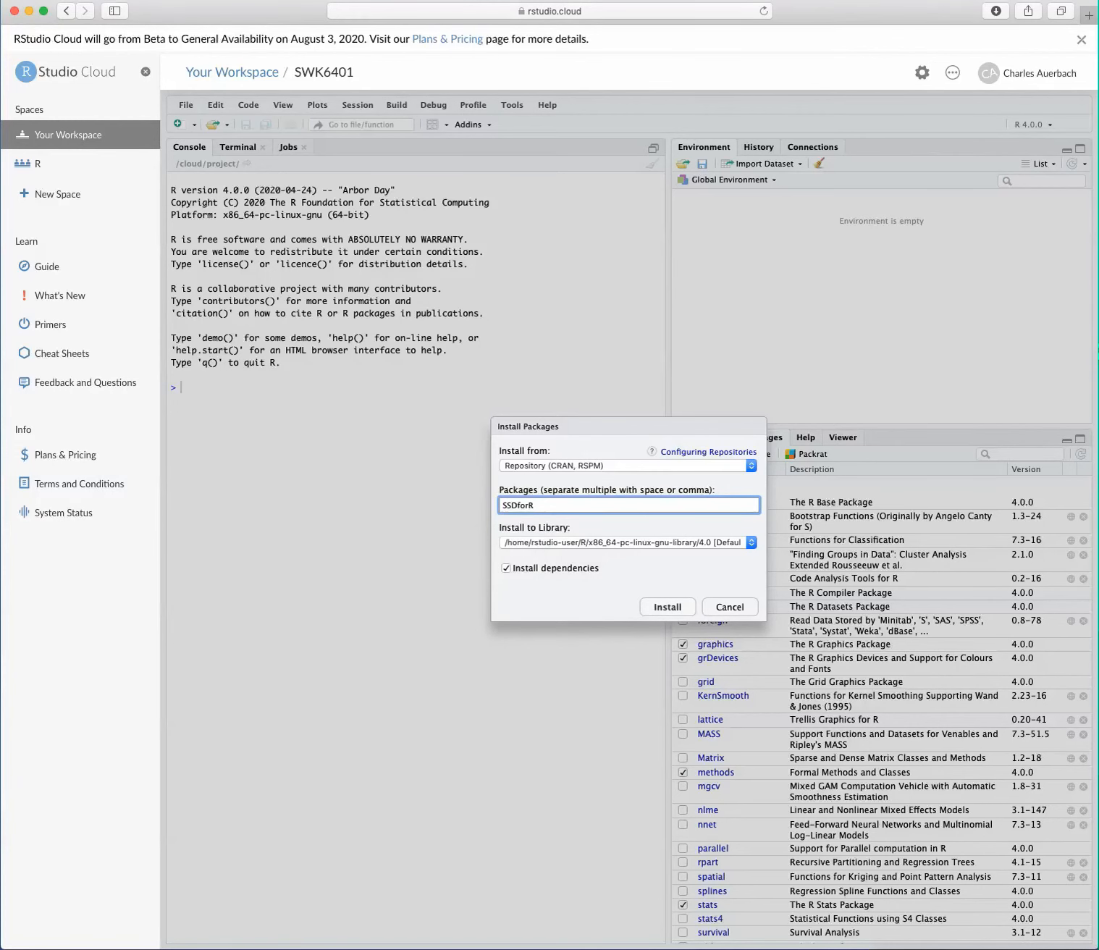
key("Return")
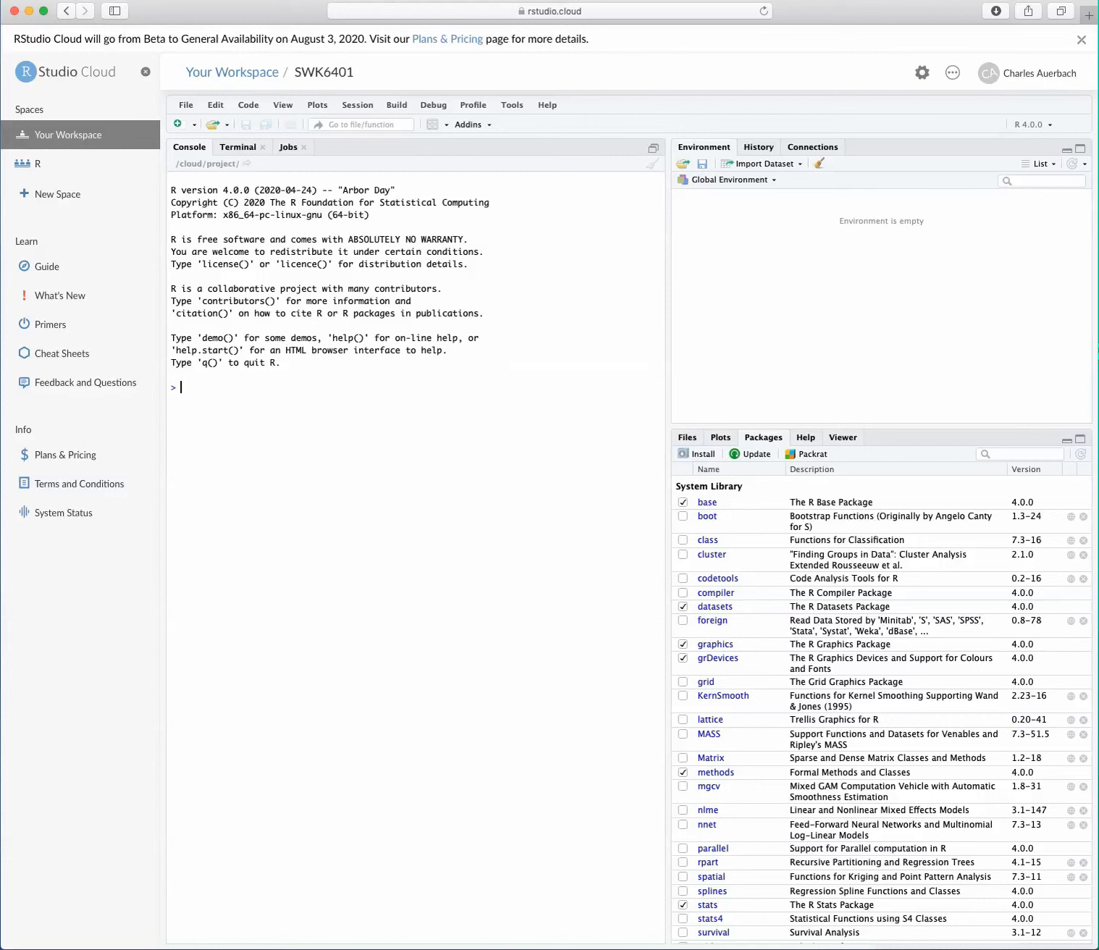
type("install.packages(\"SSDforR\")")
key("Return")
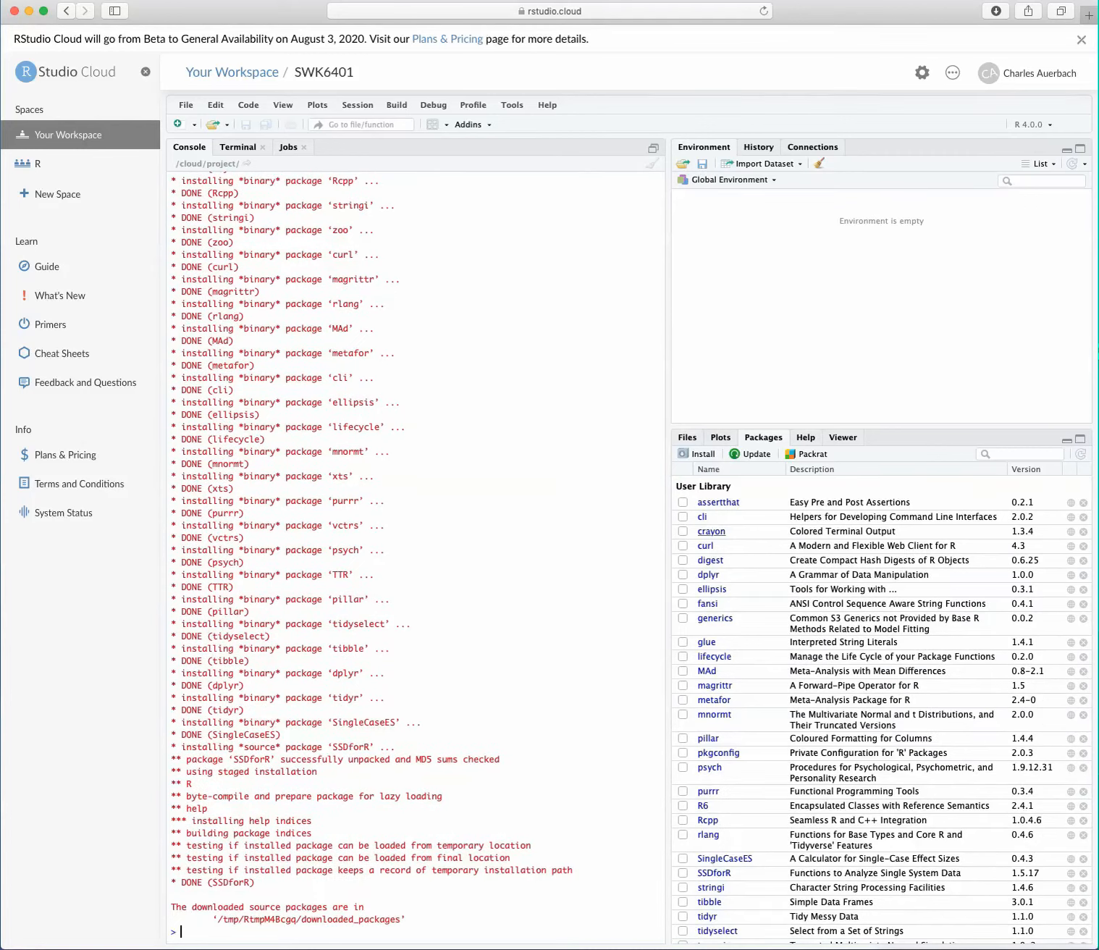
scroll(706, 670, "down", 5)
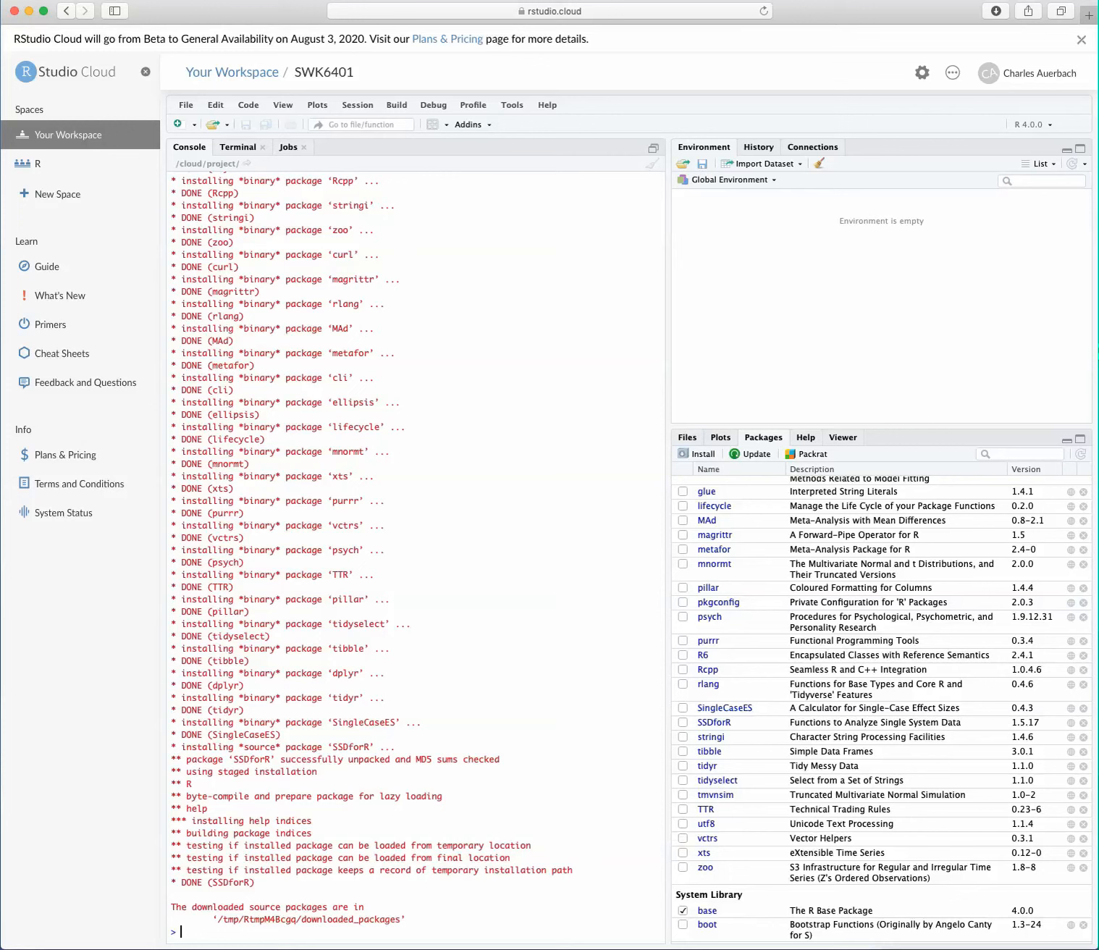
left_click(682, 721)
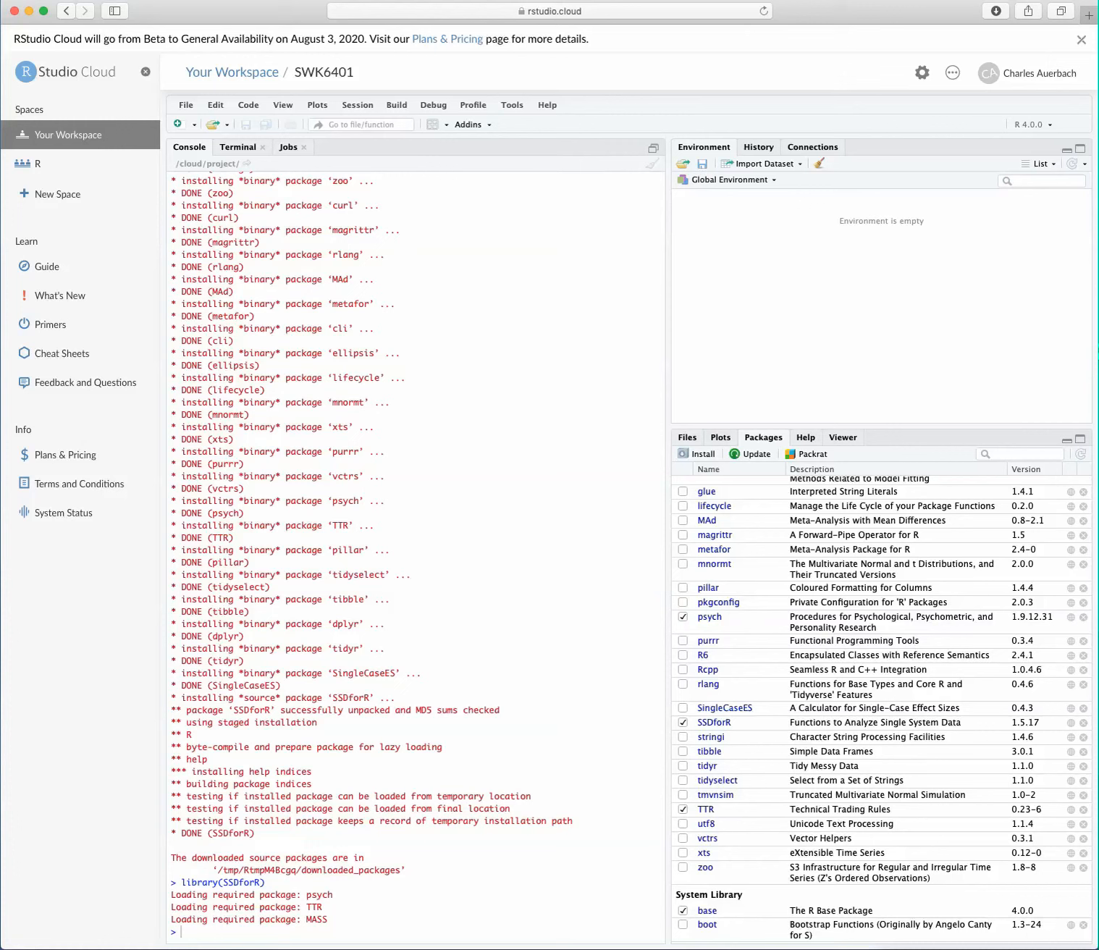
Step: Upload Jenny.csv from the SSDforR folder on the Desktop to the /cloud/project directory
left_click(687, 438)
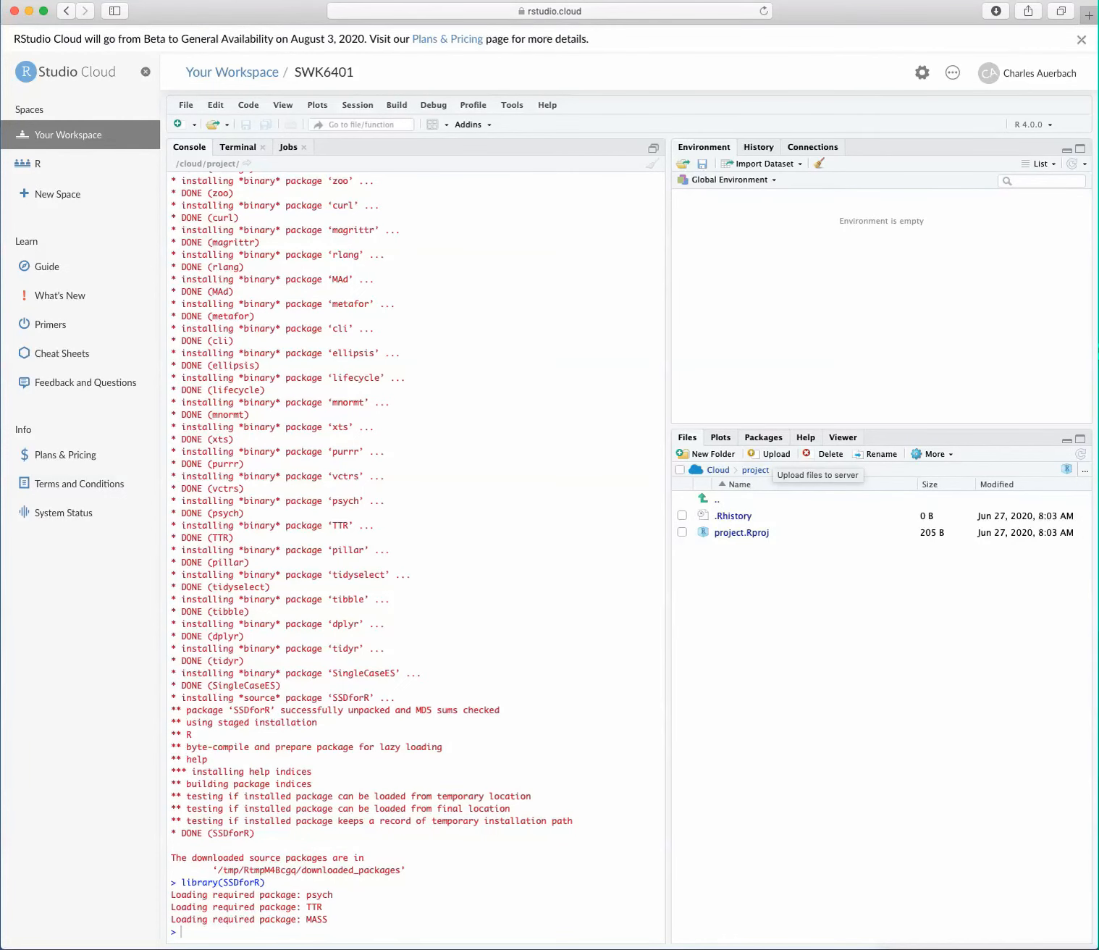
left_click(771, 453)
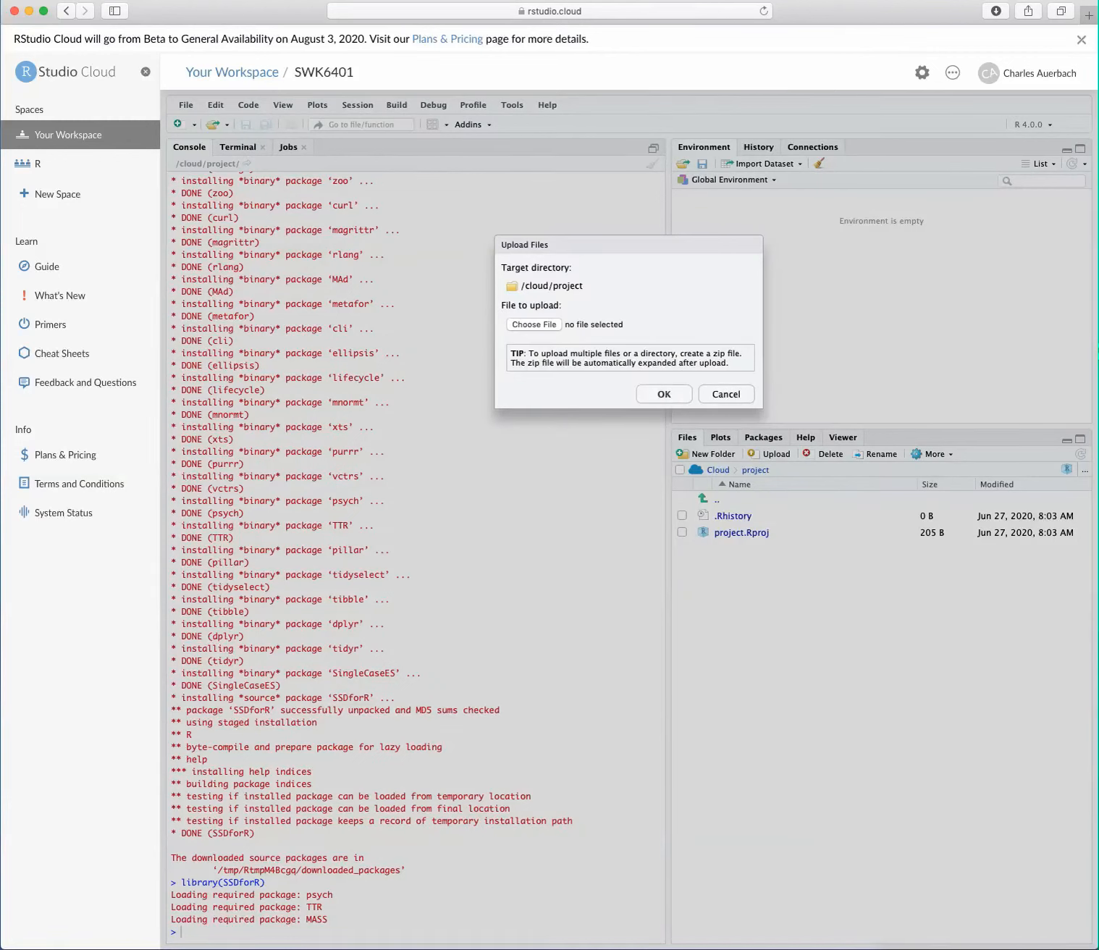
left_click(533, 324)
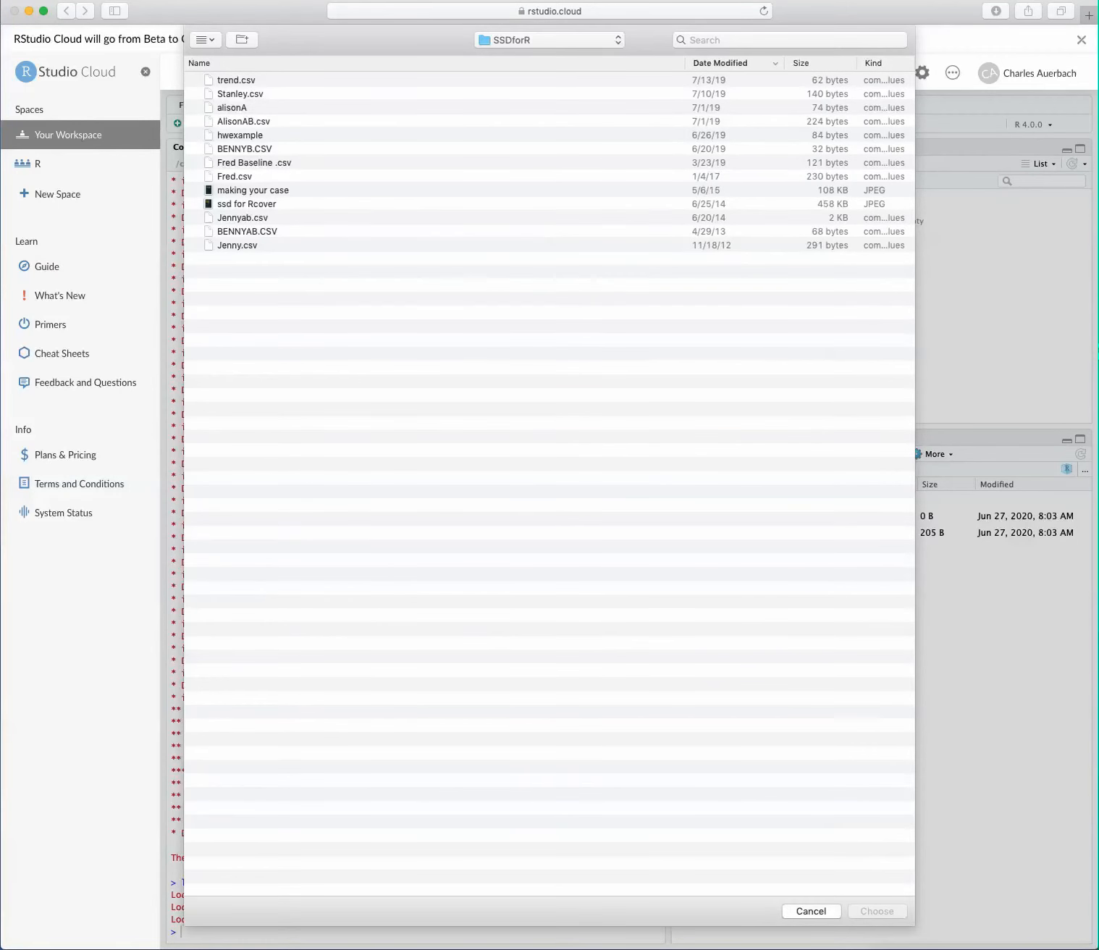
left_click(618, 40)
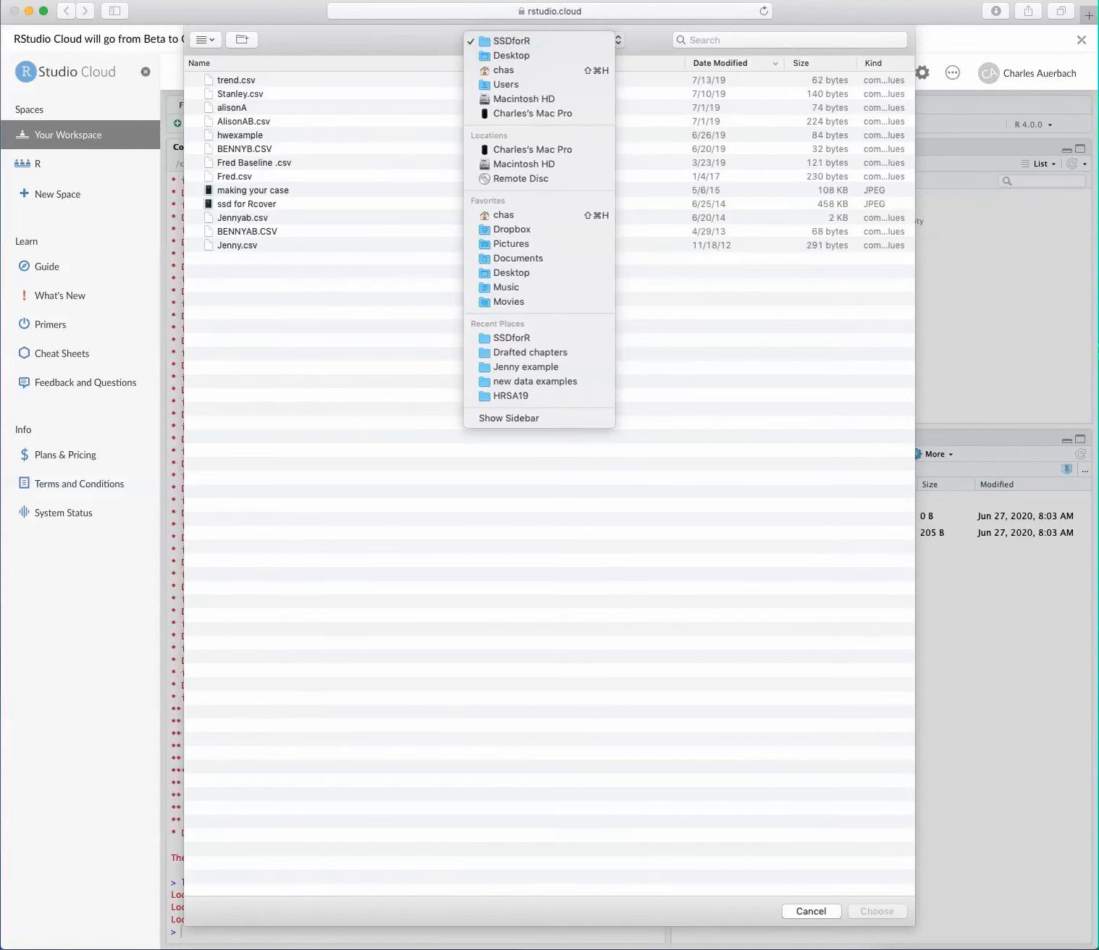
key("Escape")
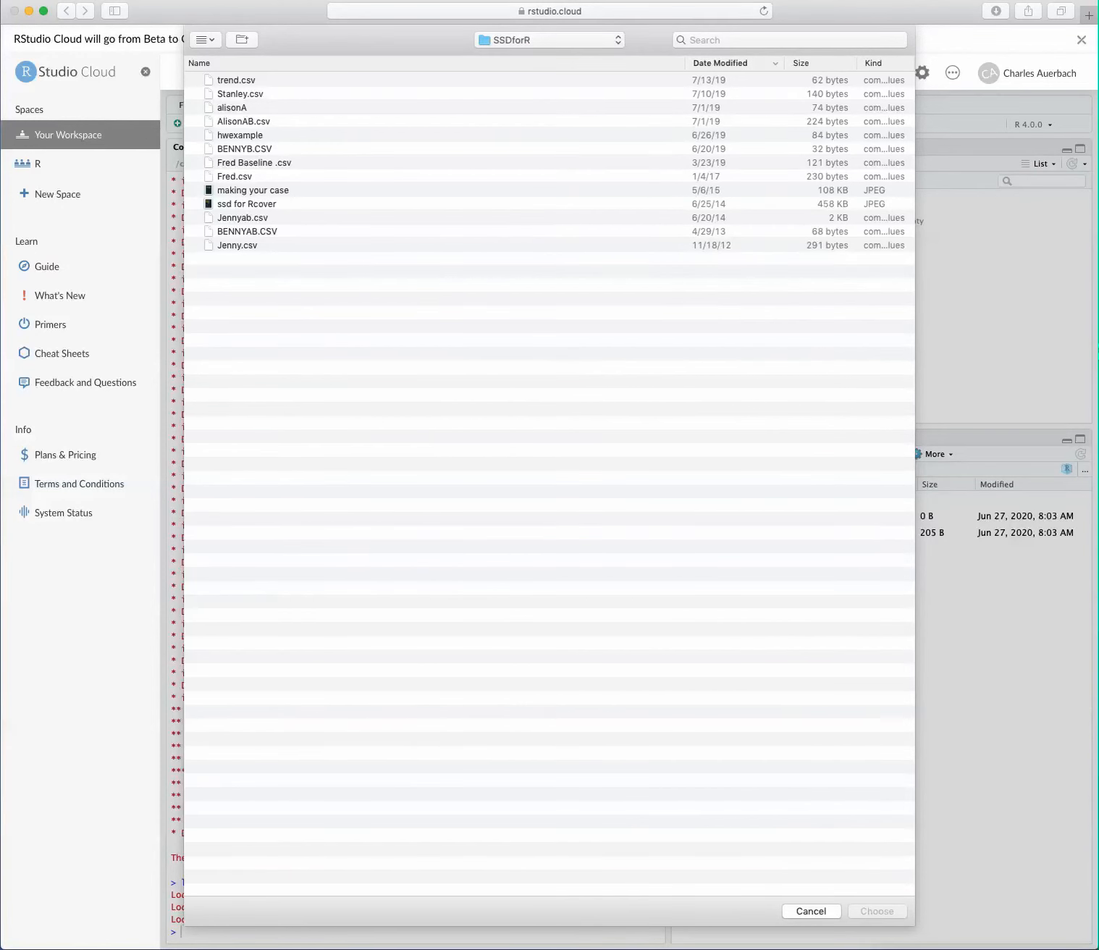
left_click(565, 40)
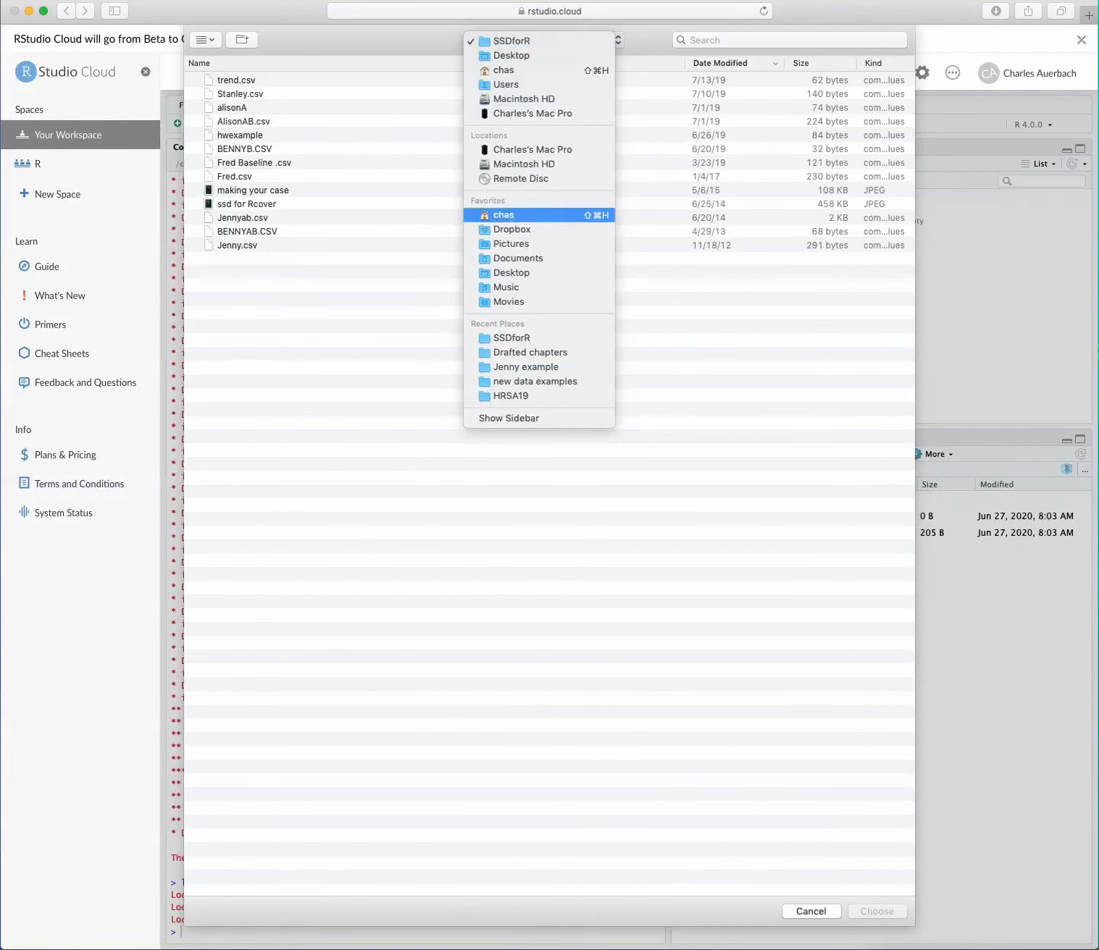
left_click(503, 215)
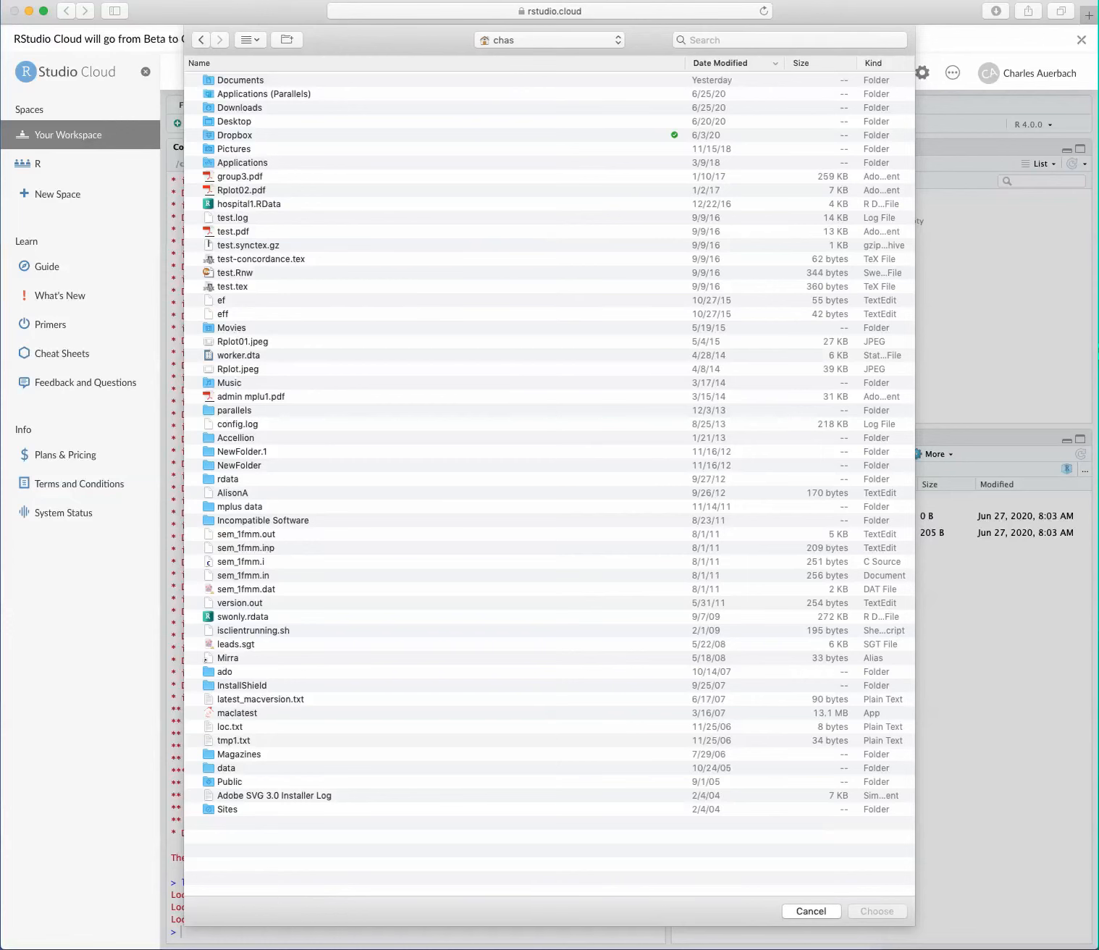
double_click(234, 122)
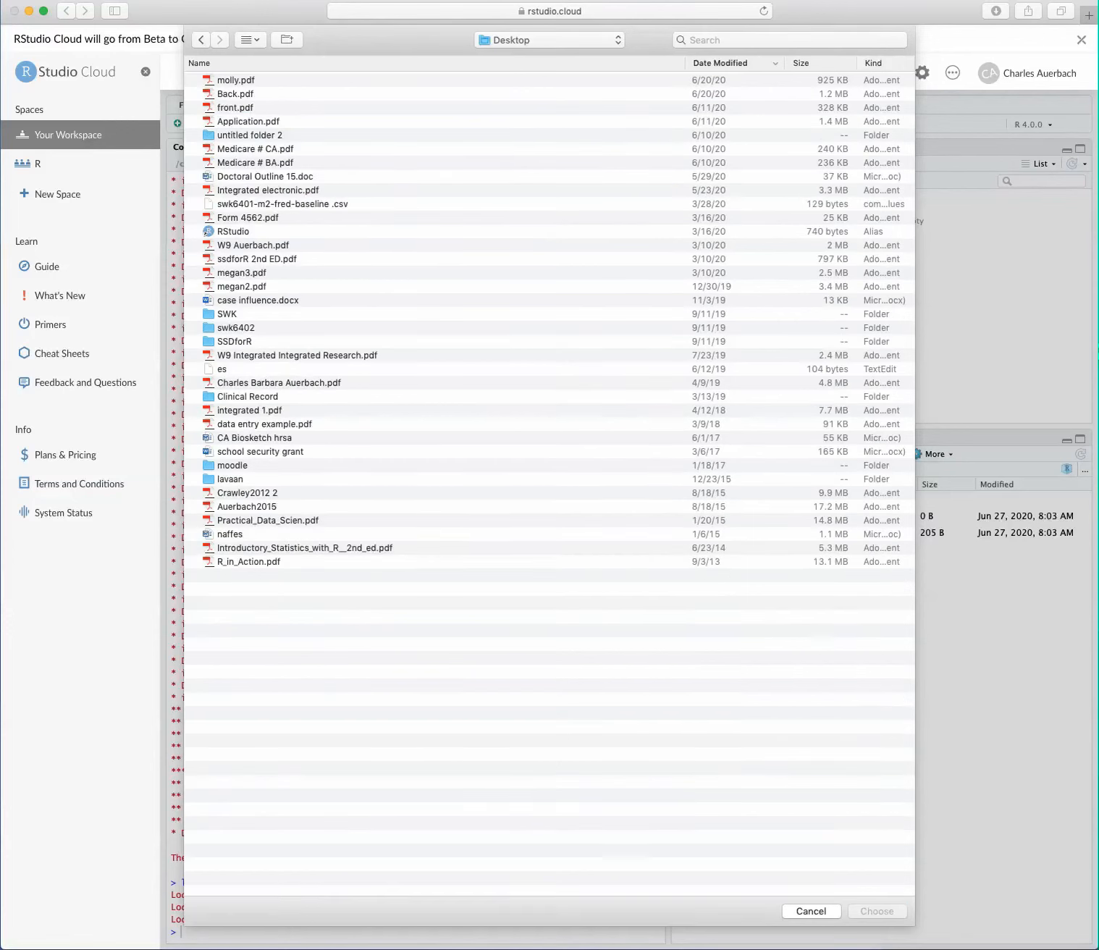
double_click(235, 341)
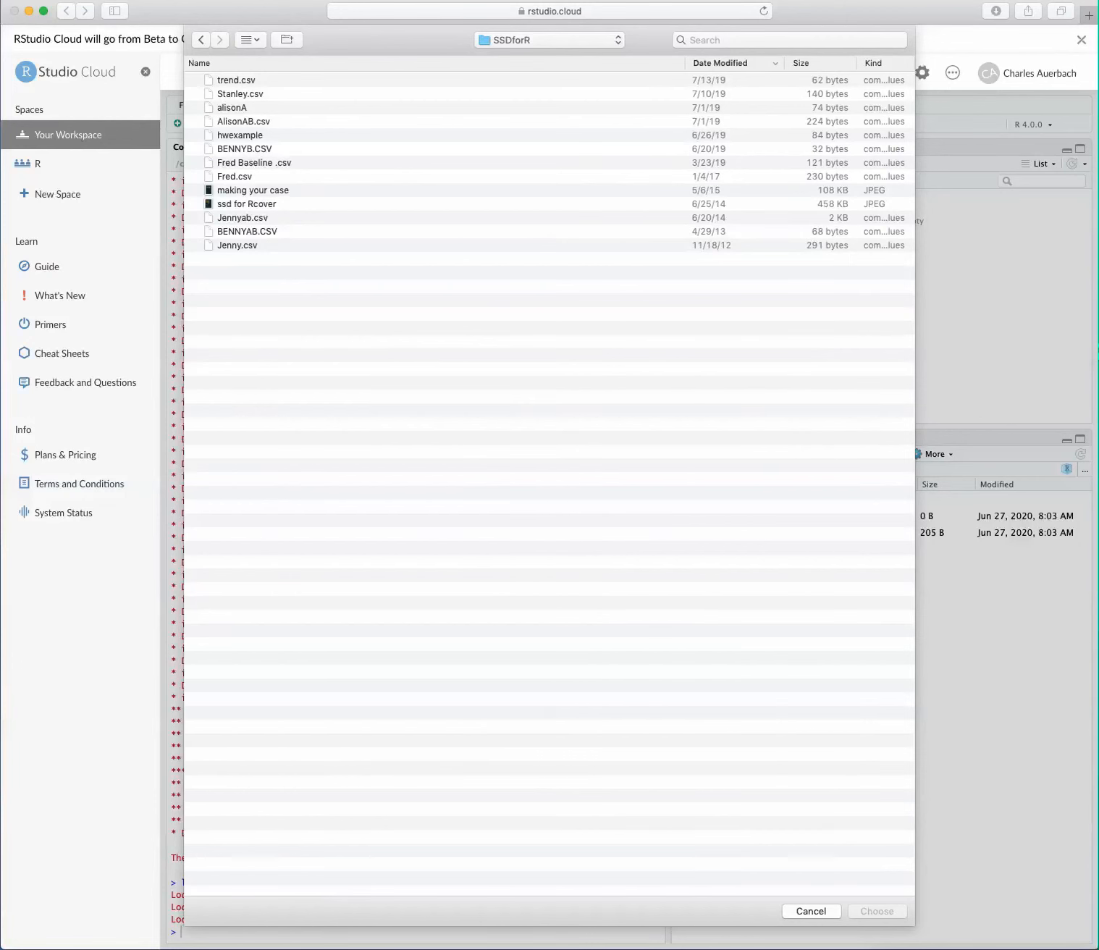
left_click(237, 245)
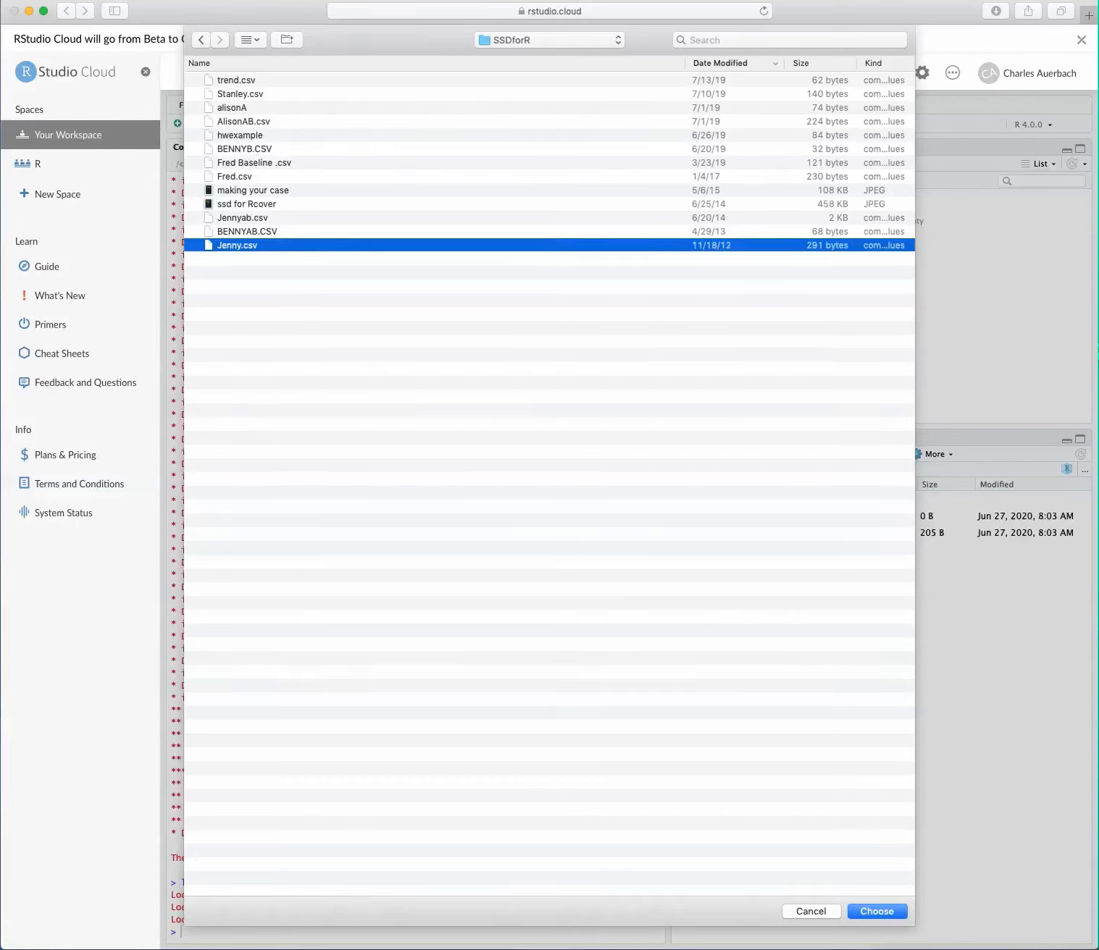
key("Return")
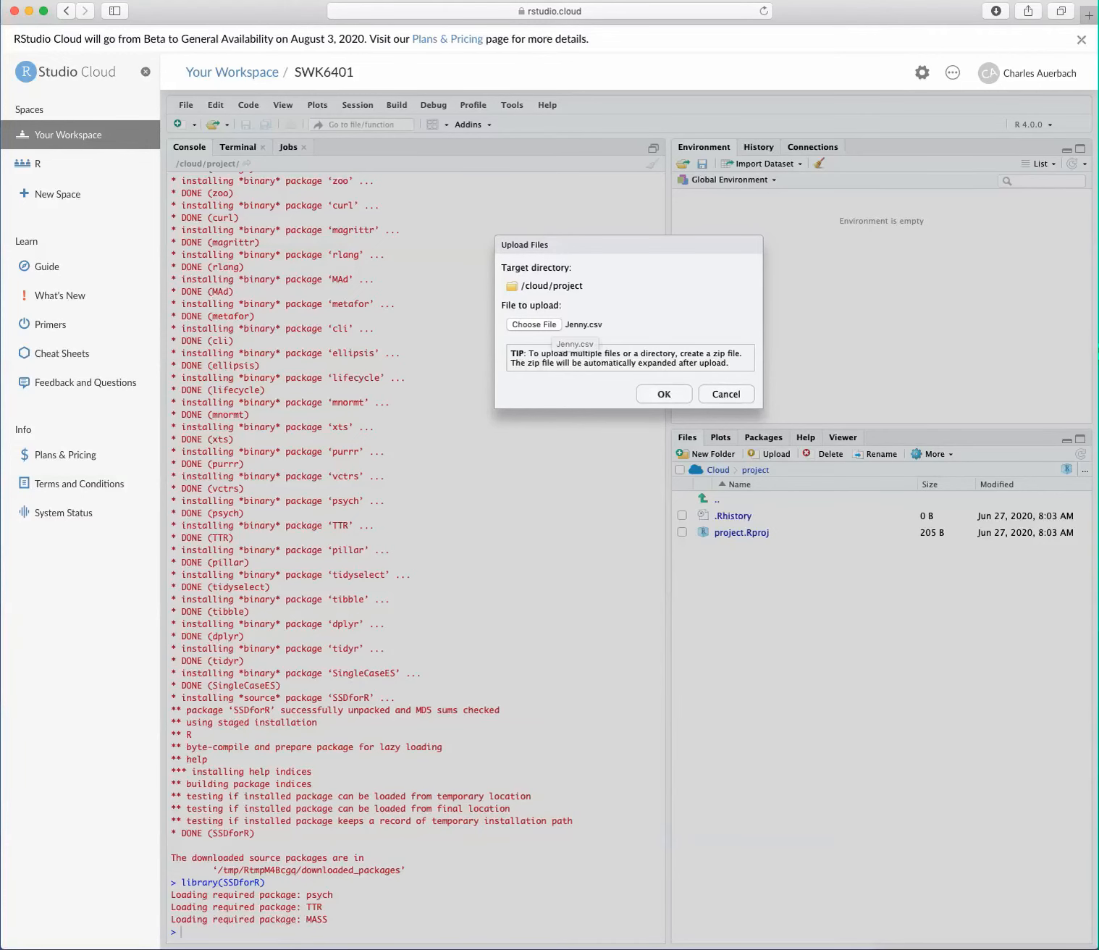
key("Return")
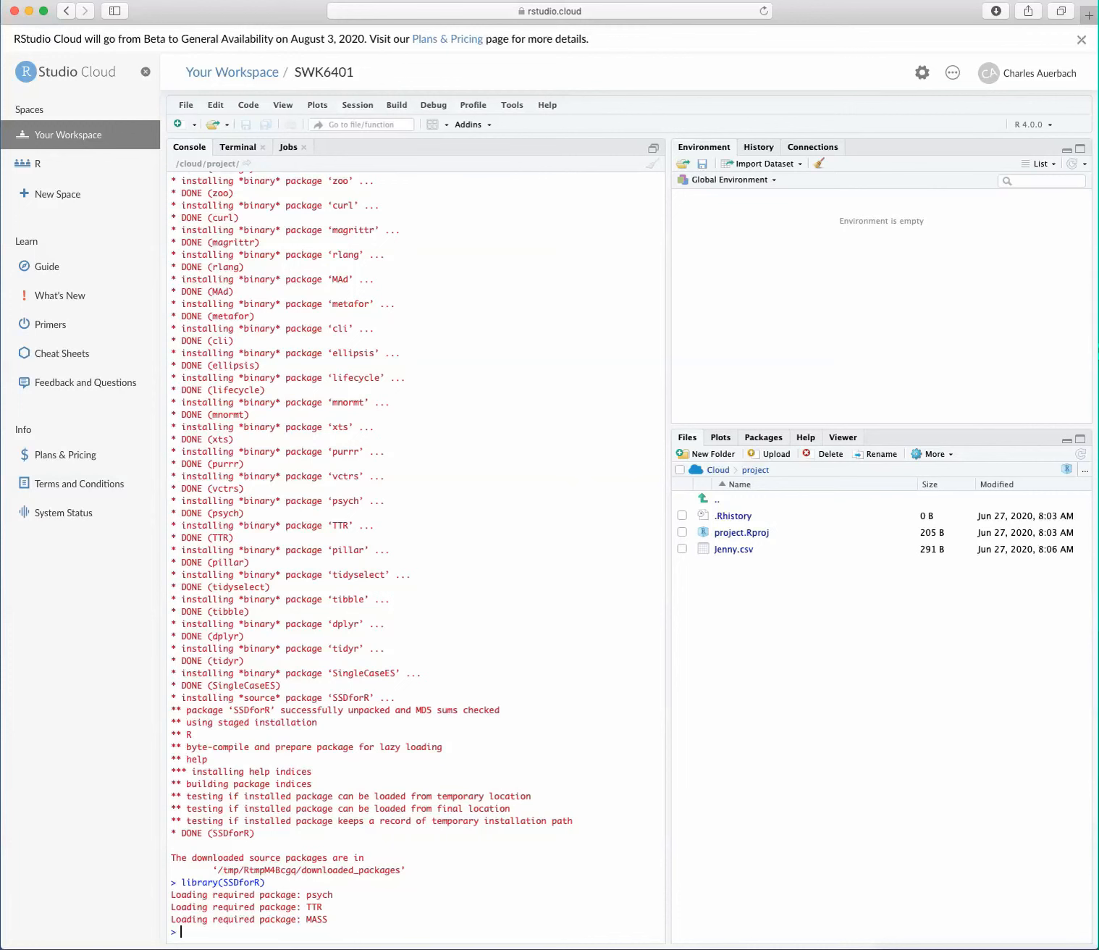
Step: Import Jenny.csv from the project folder with Getcsv() and view the resulting ssd data frame
type("Get")
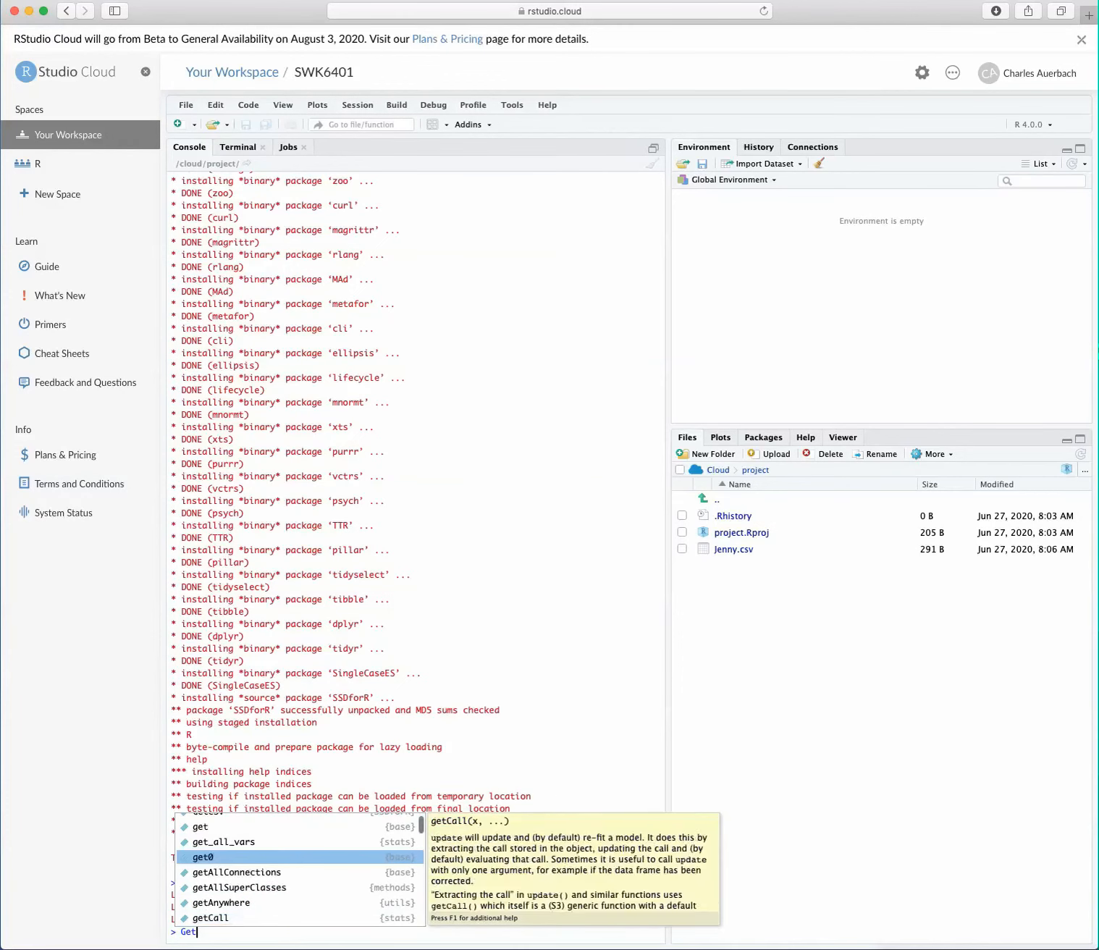
key("Down")
key("Down")
key("Up")
key("Up")
key("Up")
key("Up")
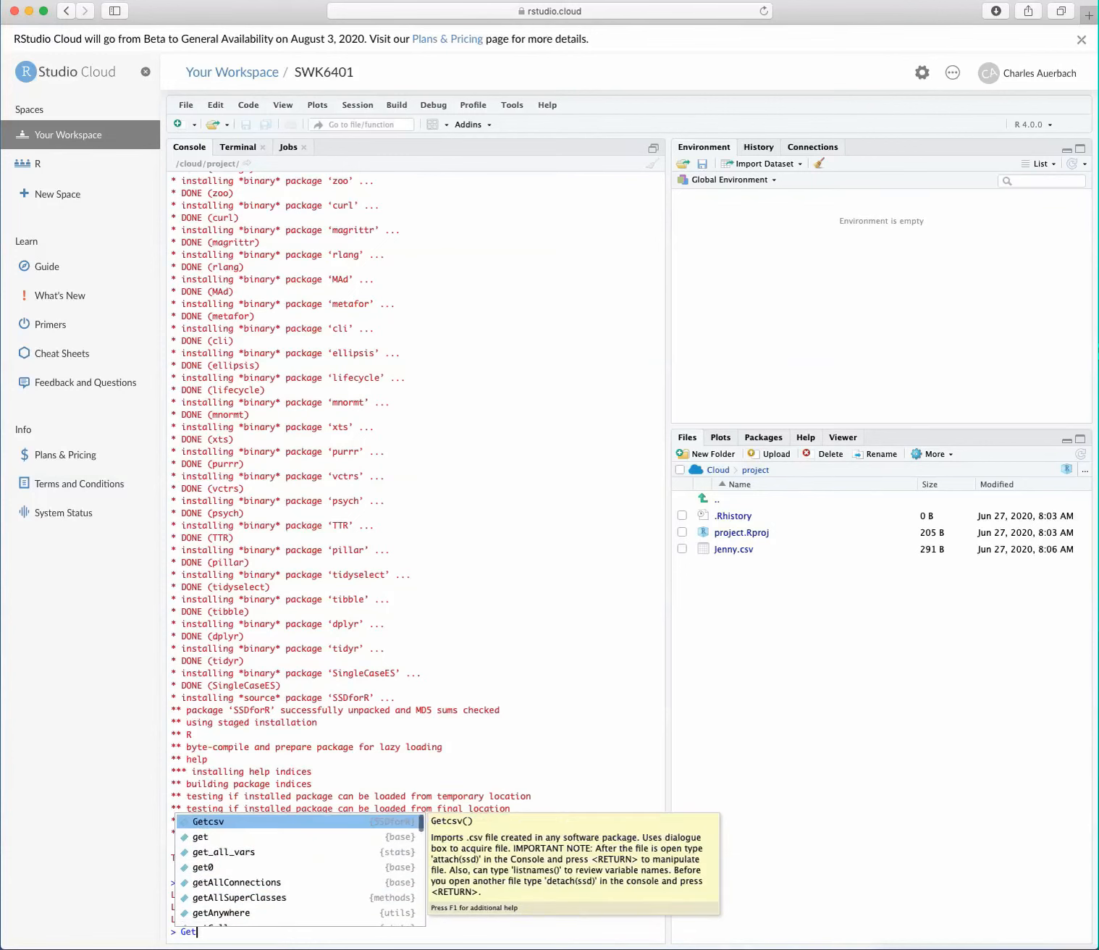
key("Return")
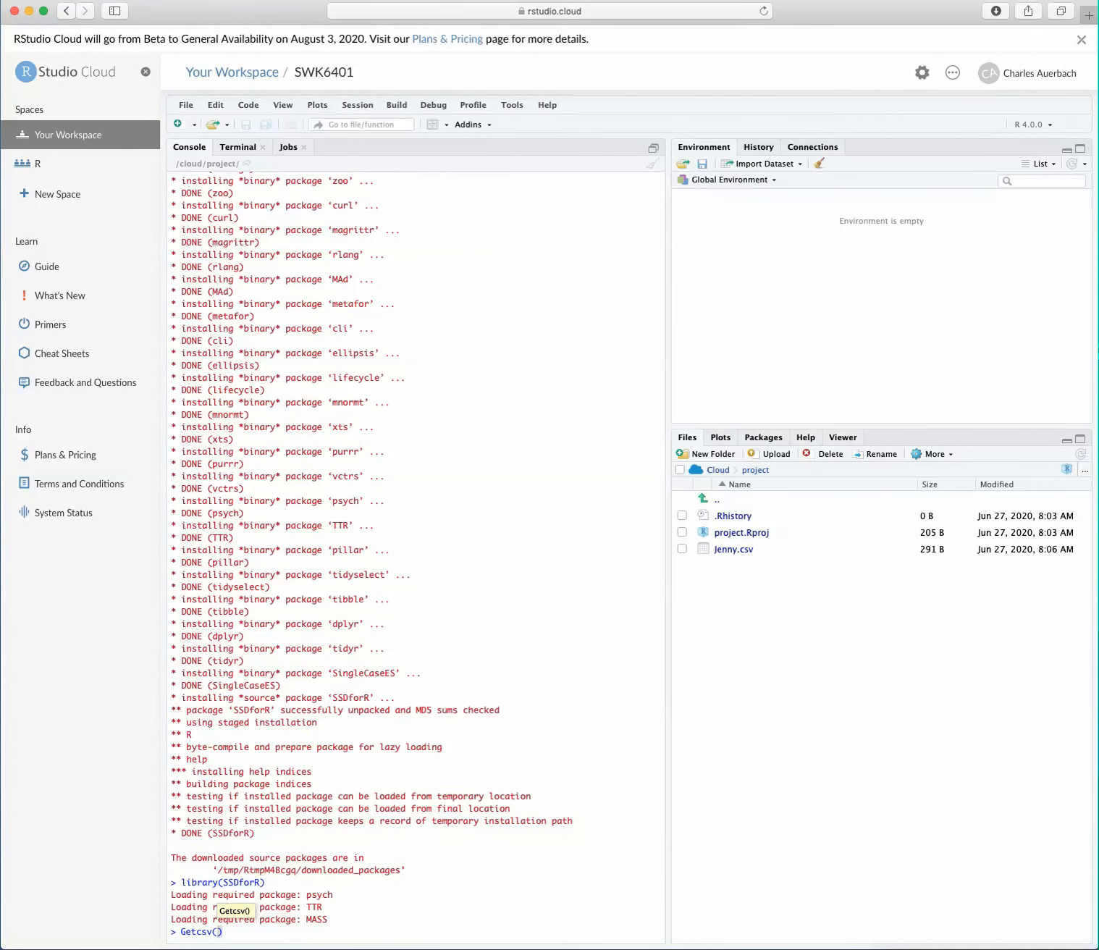
key("Right")
key("Return")
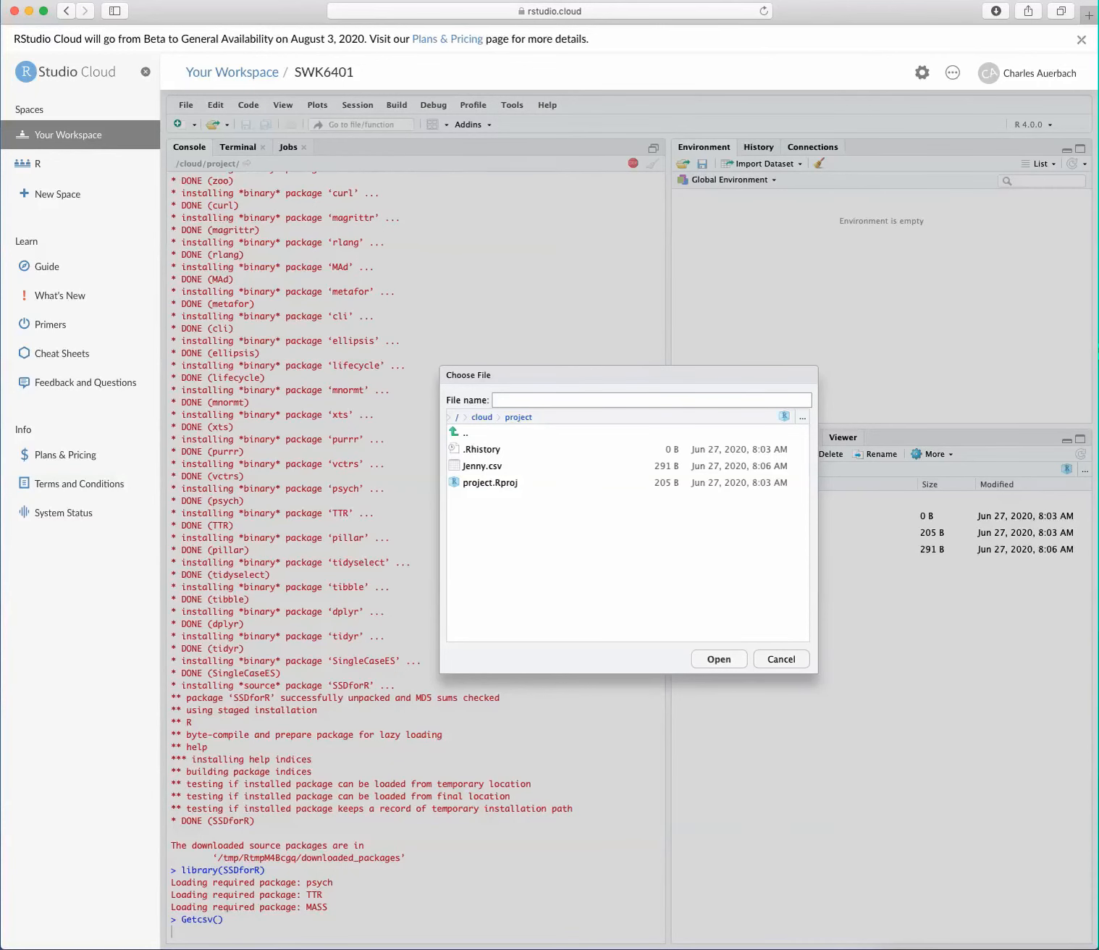
double_click(482, 467)
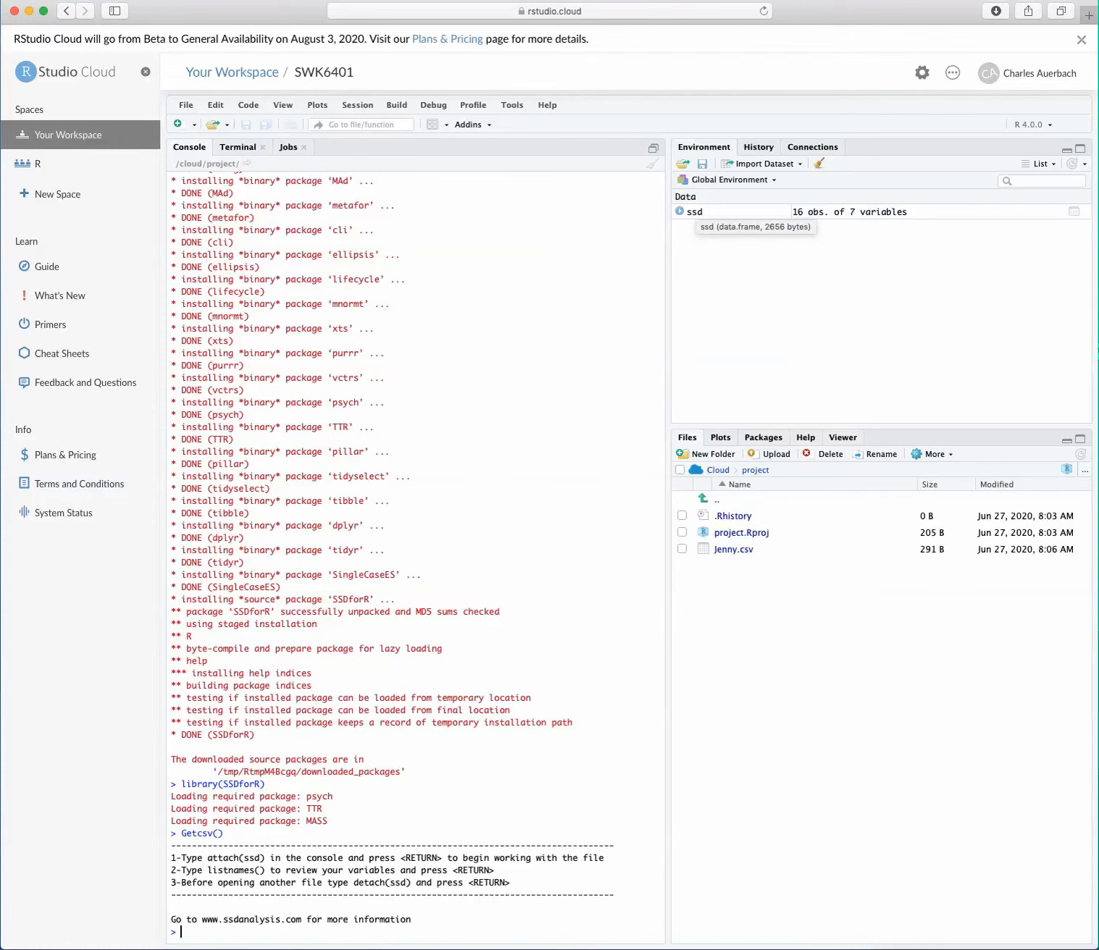
left_click(695, 211)
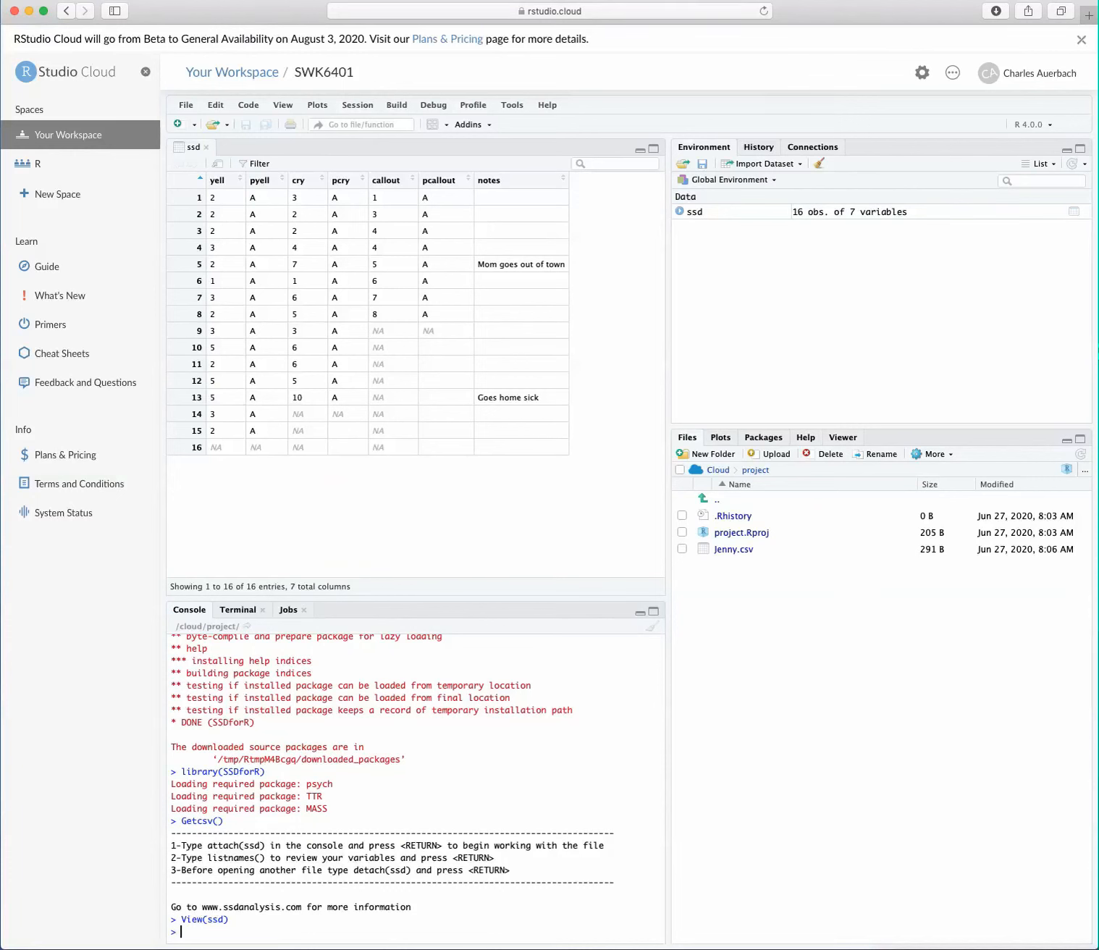
Step: Attach the ssd data frame to the R session by running attach(ssd)
type("z")
key("BackSpace")
type("attach(ssd")
key("Return")
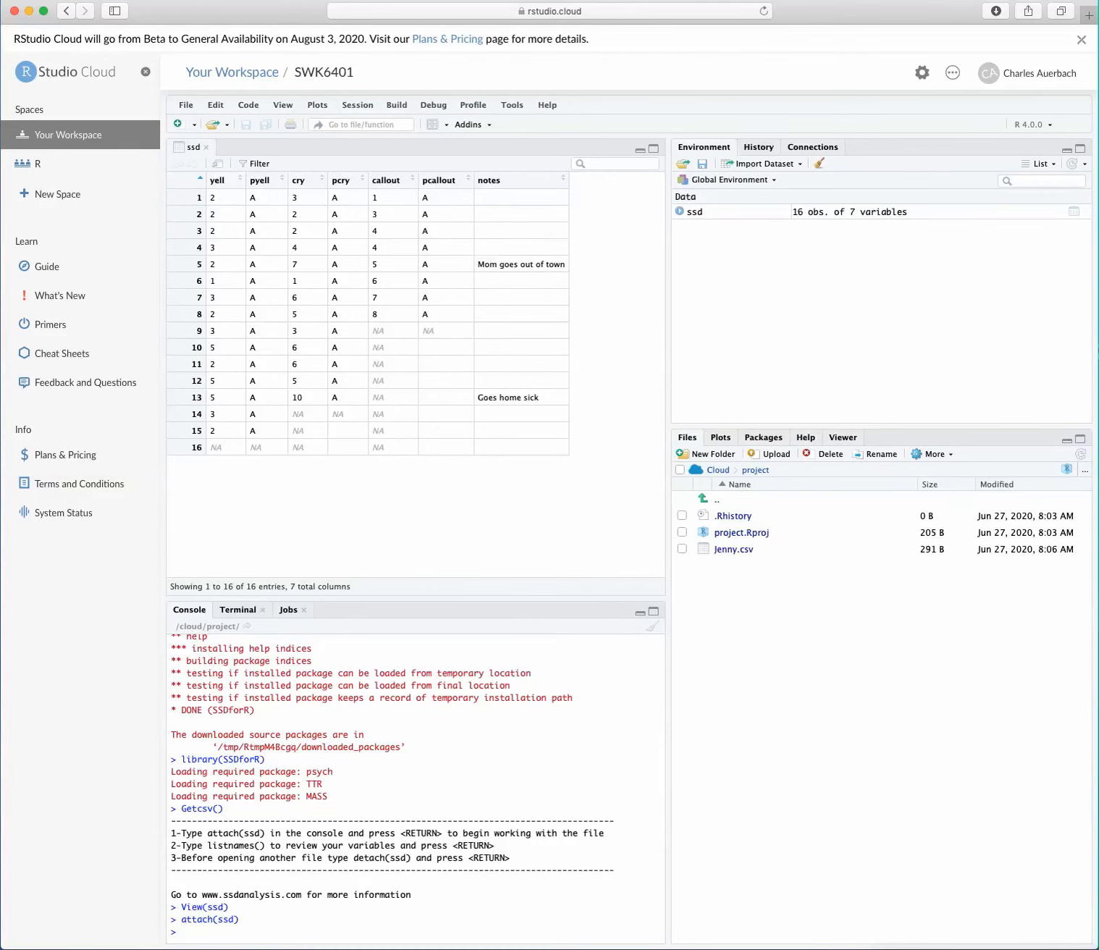
Step: Start an ABplot call in the console with yell as the behavior and pyell as the phase variable
type("ABplot")
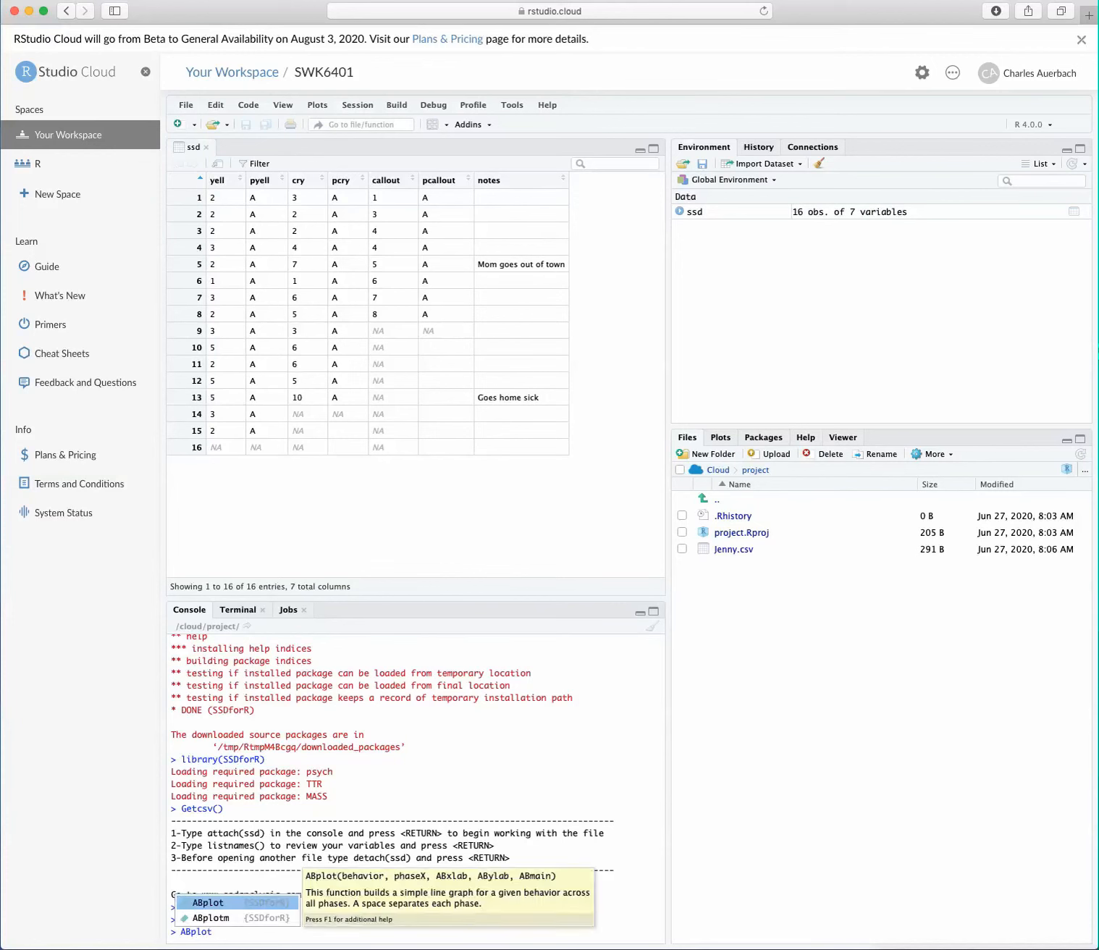
type("(")
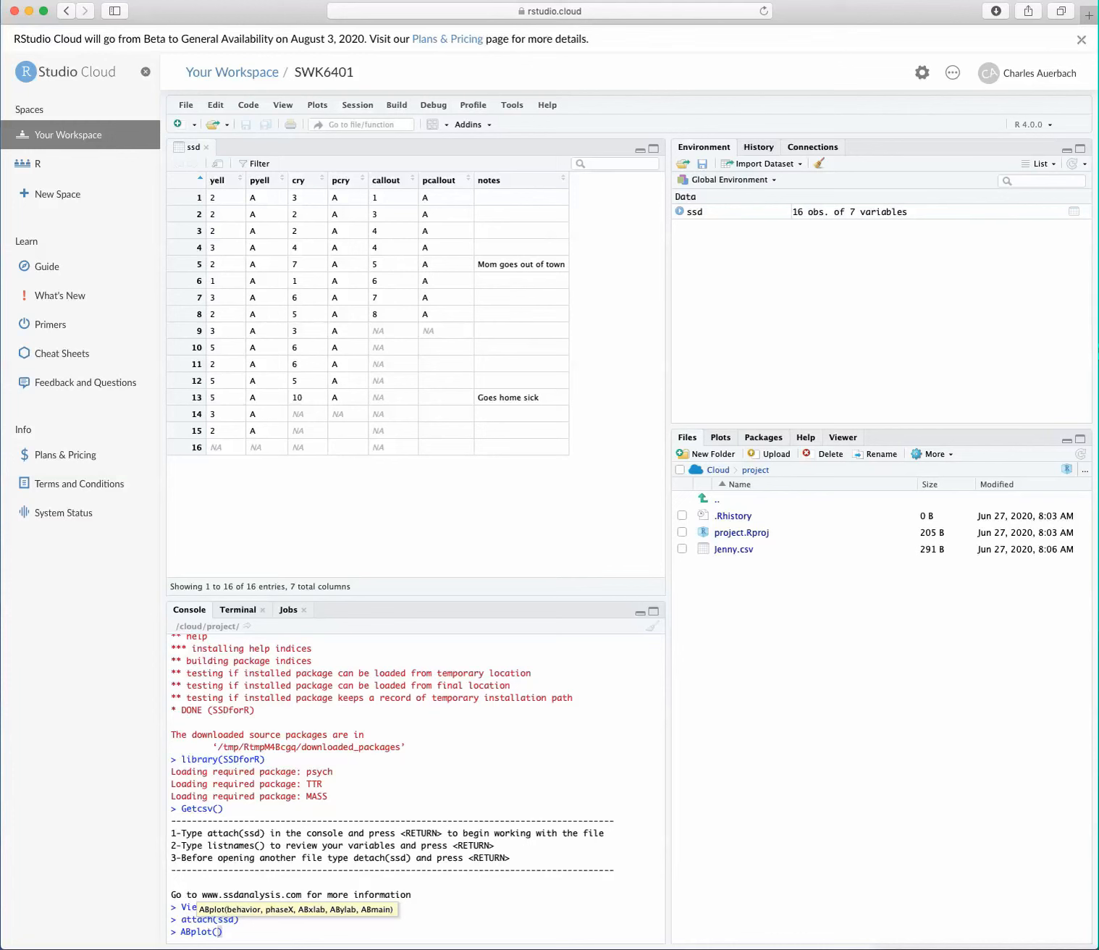
type("yekk")
key("BackSpace")
key("BackSpace")
key("BackSpace")
type("ell,py")
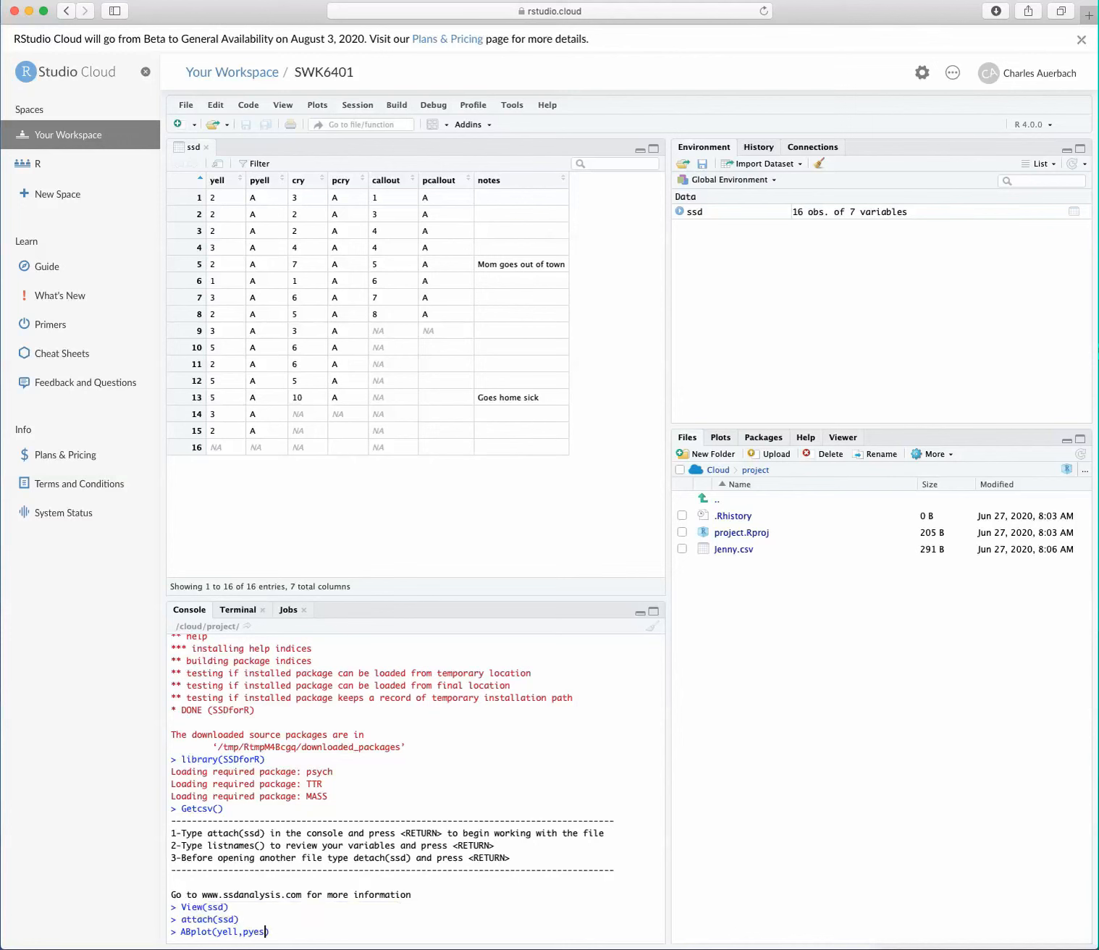
key("BackSpace")
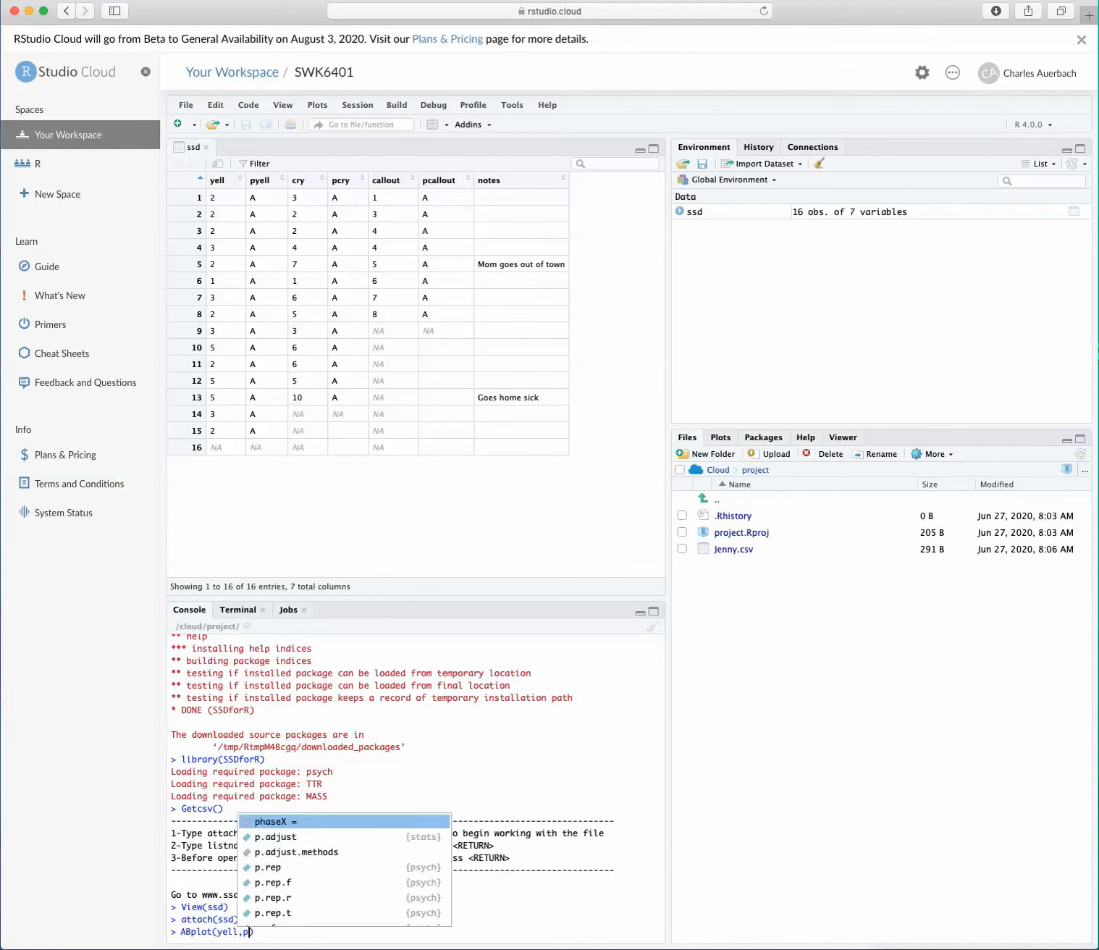
type("ye")
key("Tab")
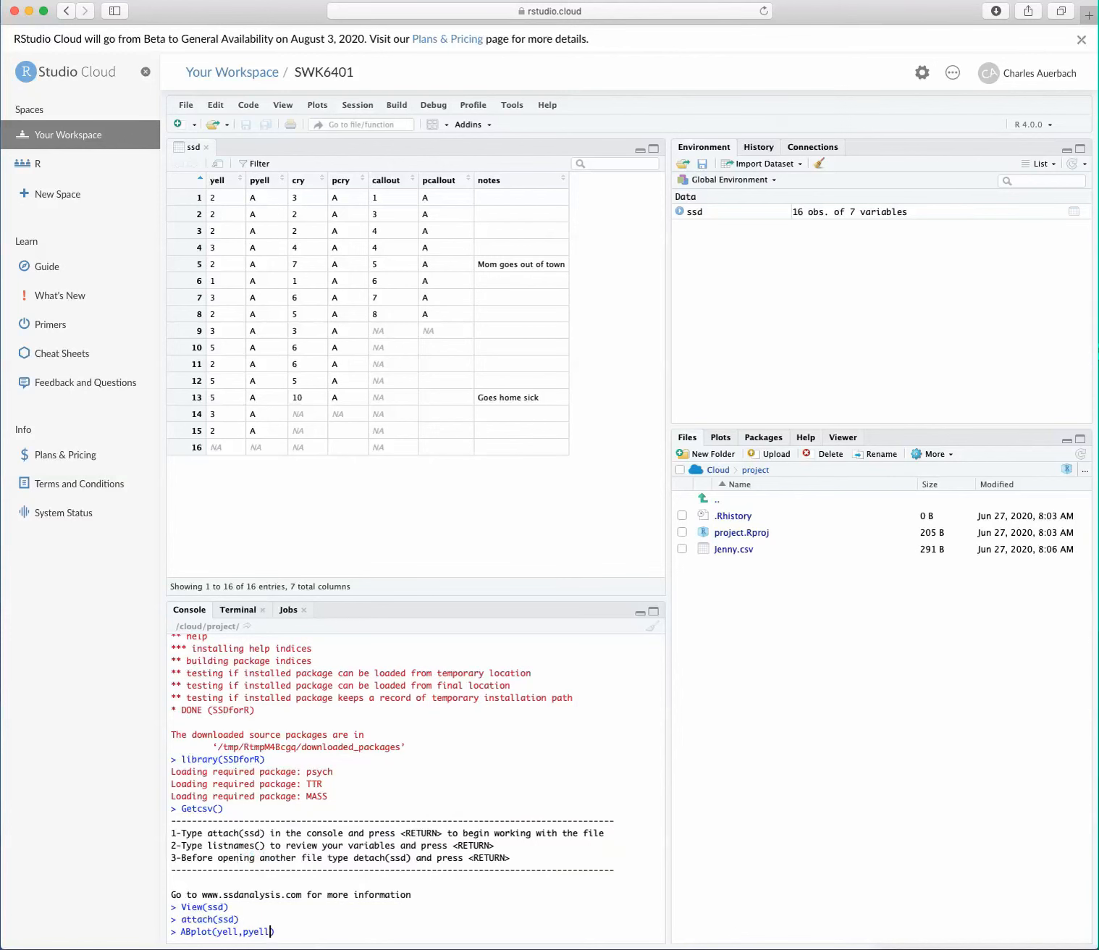
Step: Complete the ABplot call with x-axis label "days", y-axis label "amount" and title "Jenny", and run it
type(",\"")
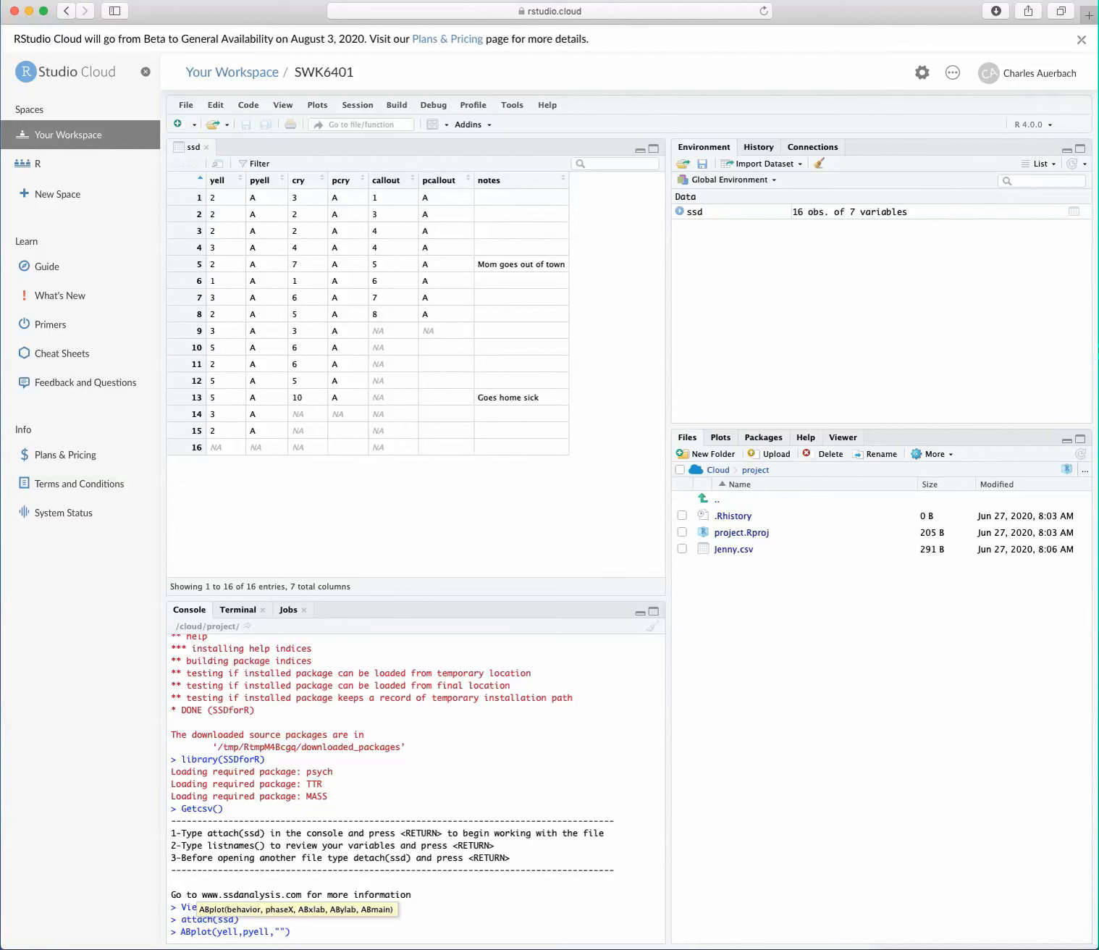
type("days")
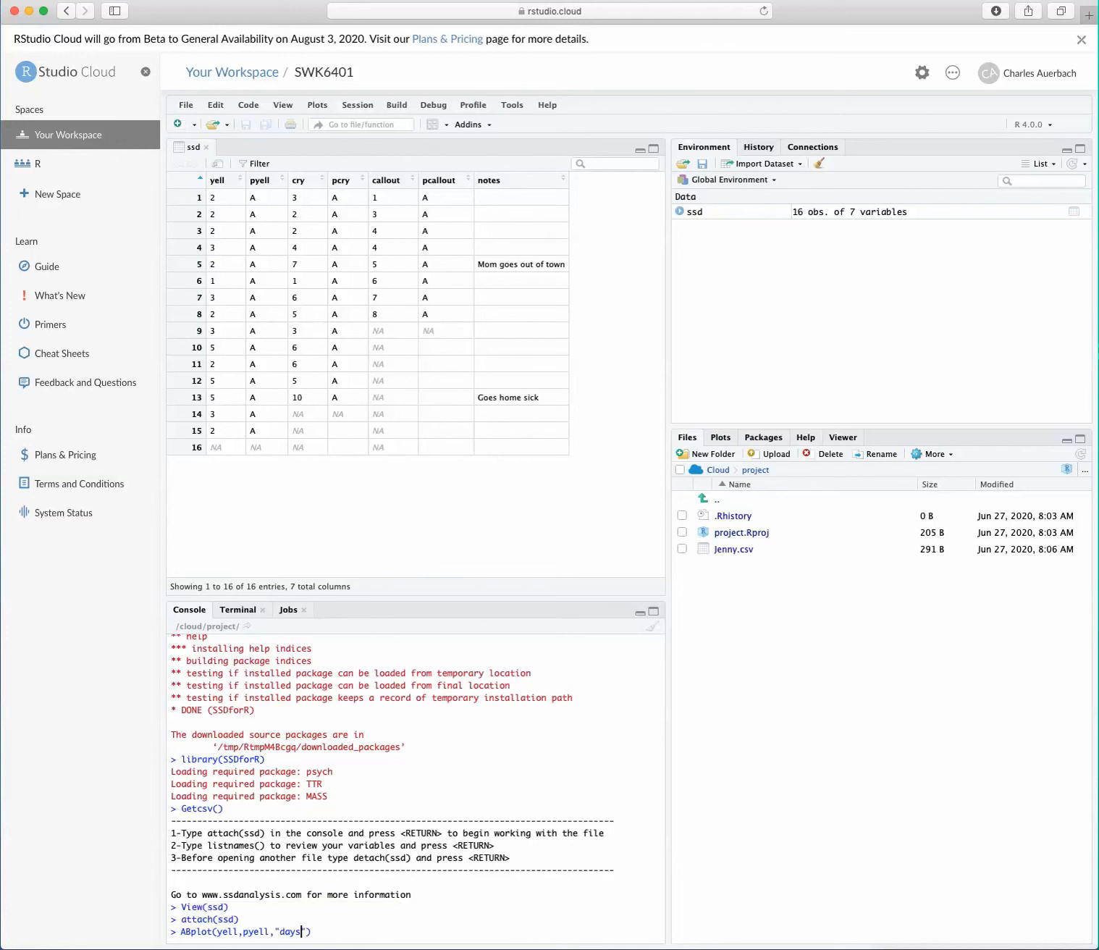
key("Right")
type(",\"amount\",\"Jenny\")")
key("Return")
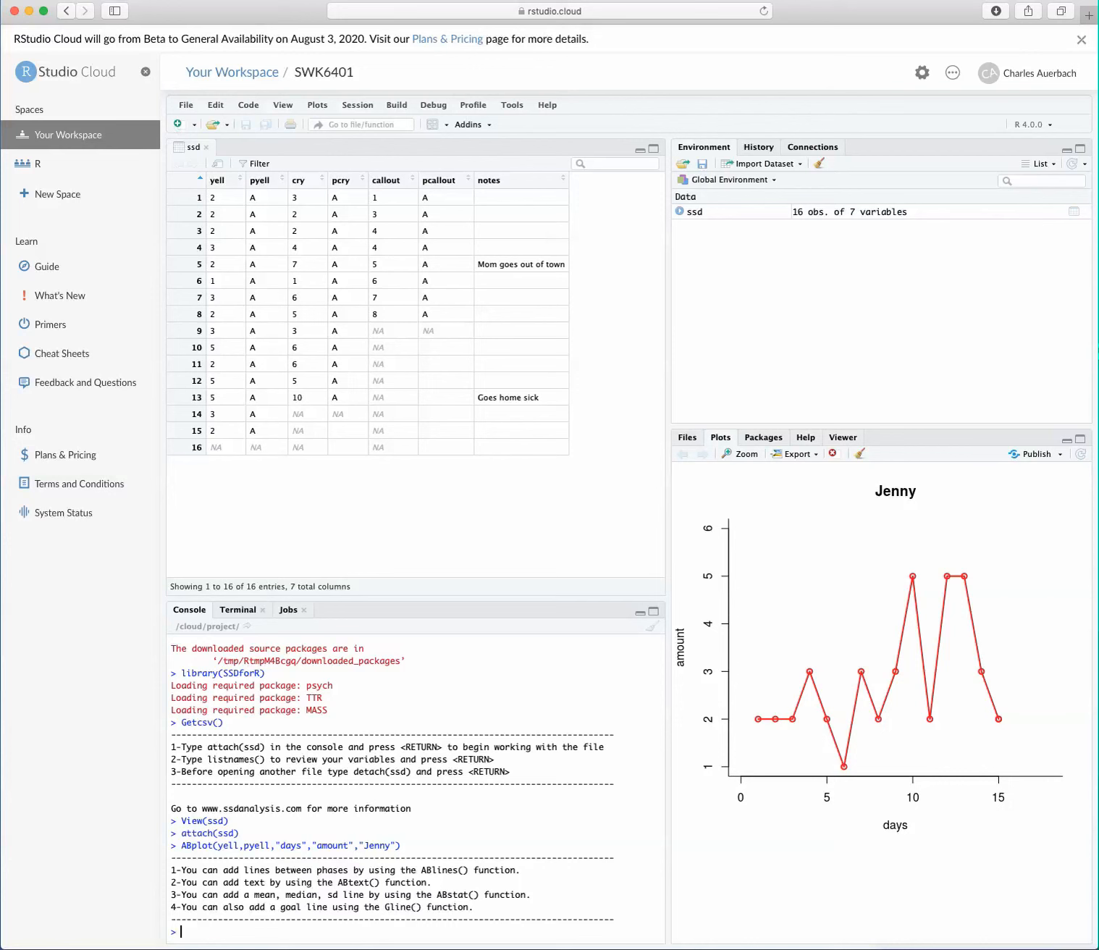
Step: Preview the line graph for copying to the clipboard and download it as an image
left_click(797, 454)
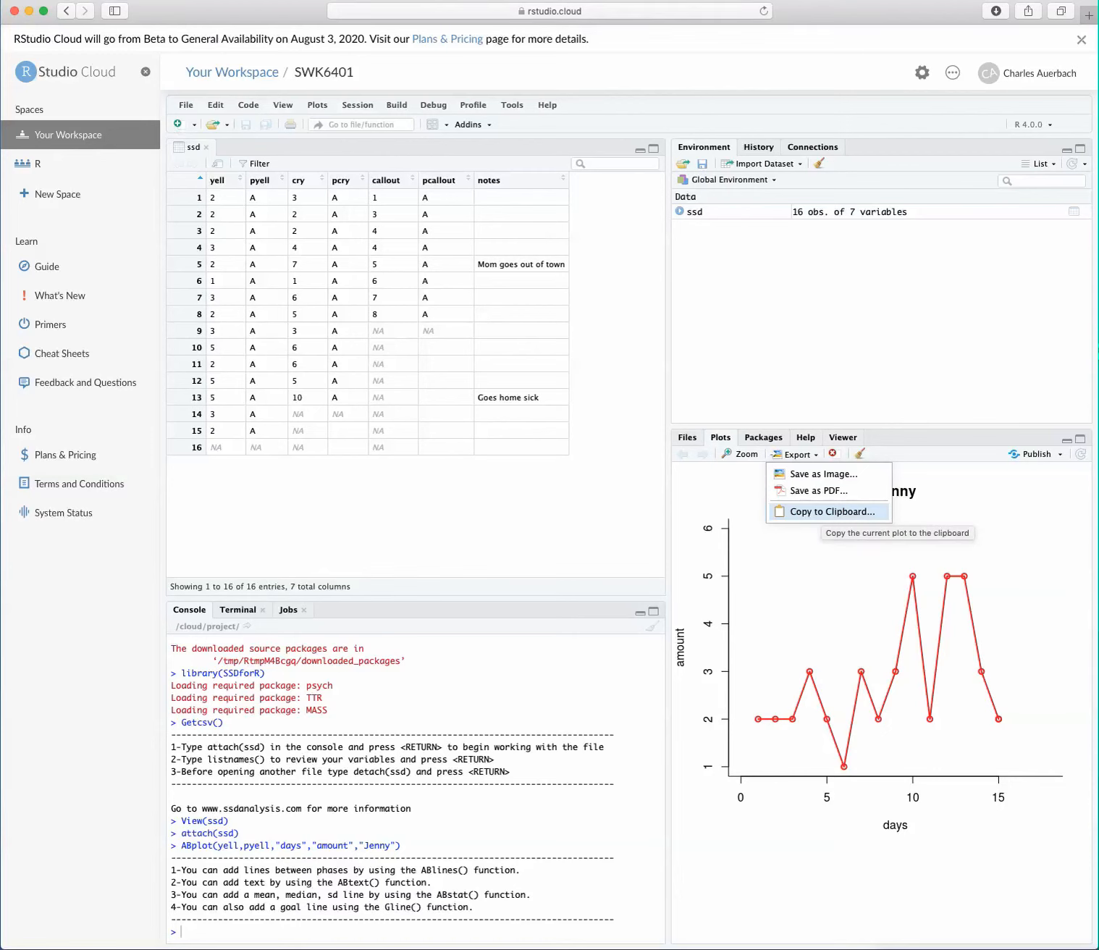
left_click(832, 511)
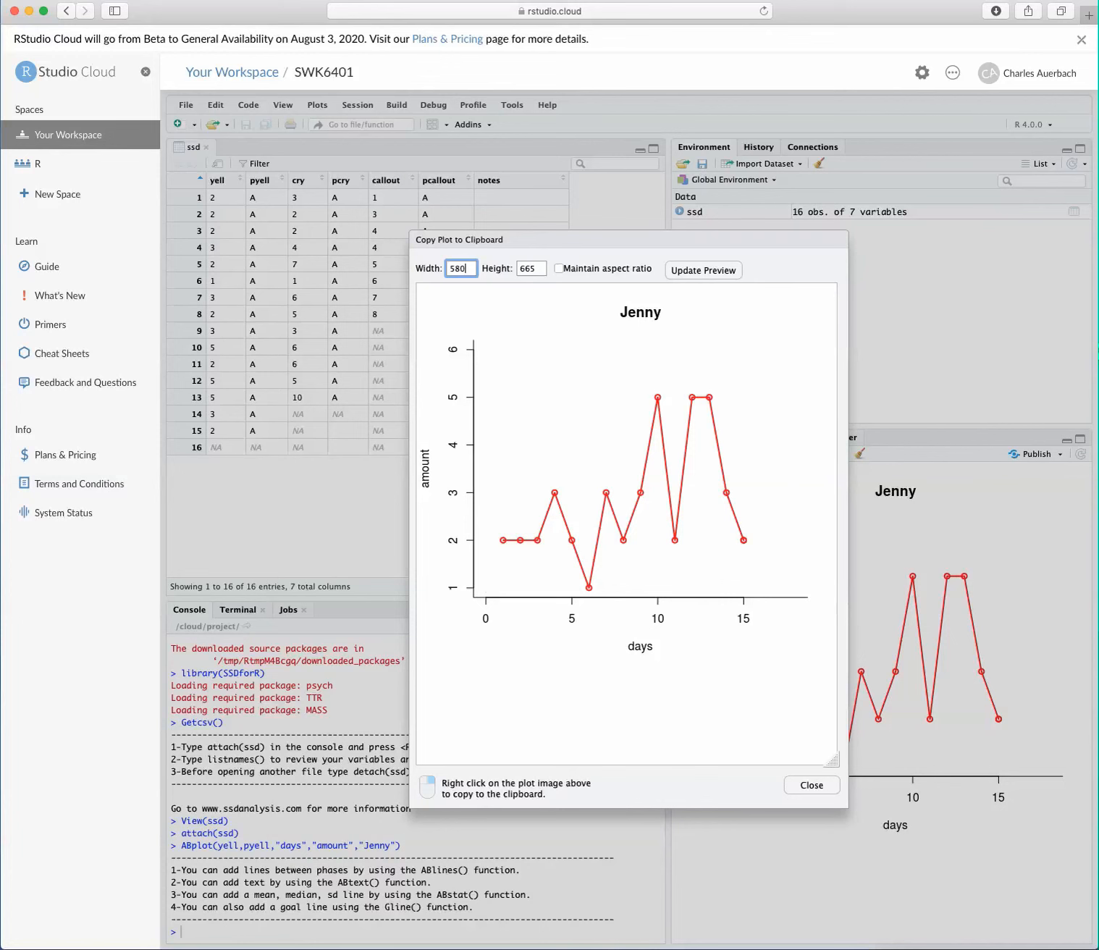
right_click(617, 464)
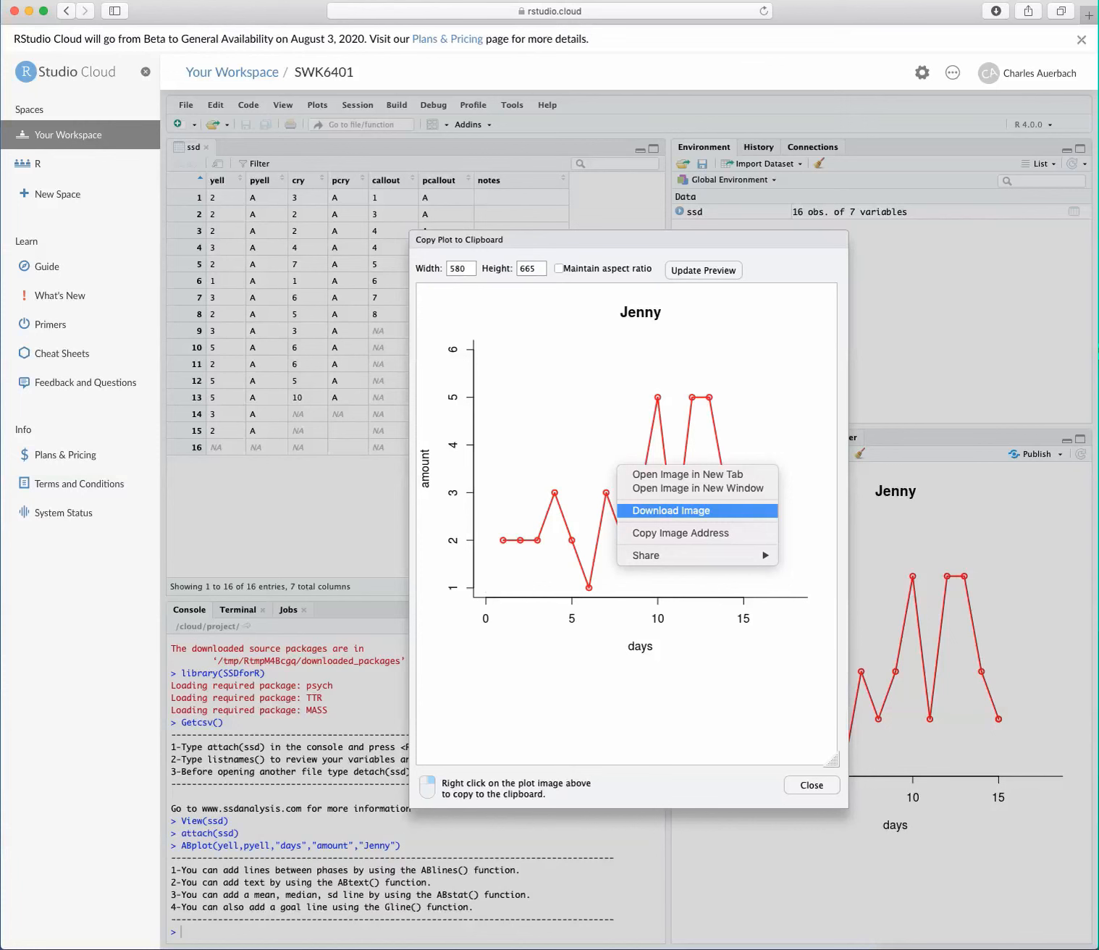
left_click(671, 510)
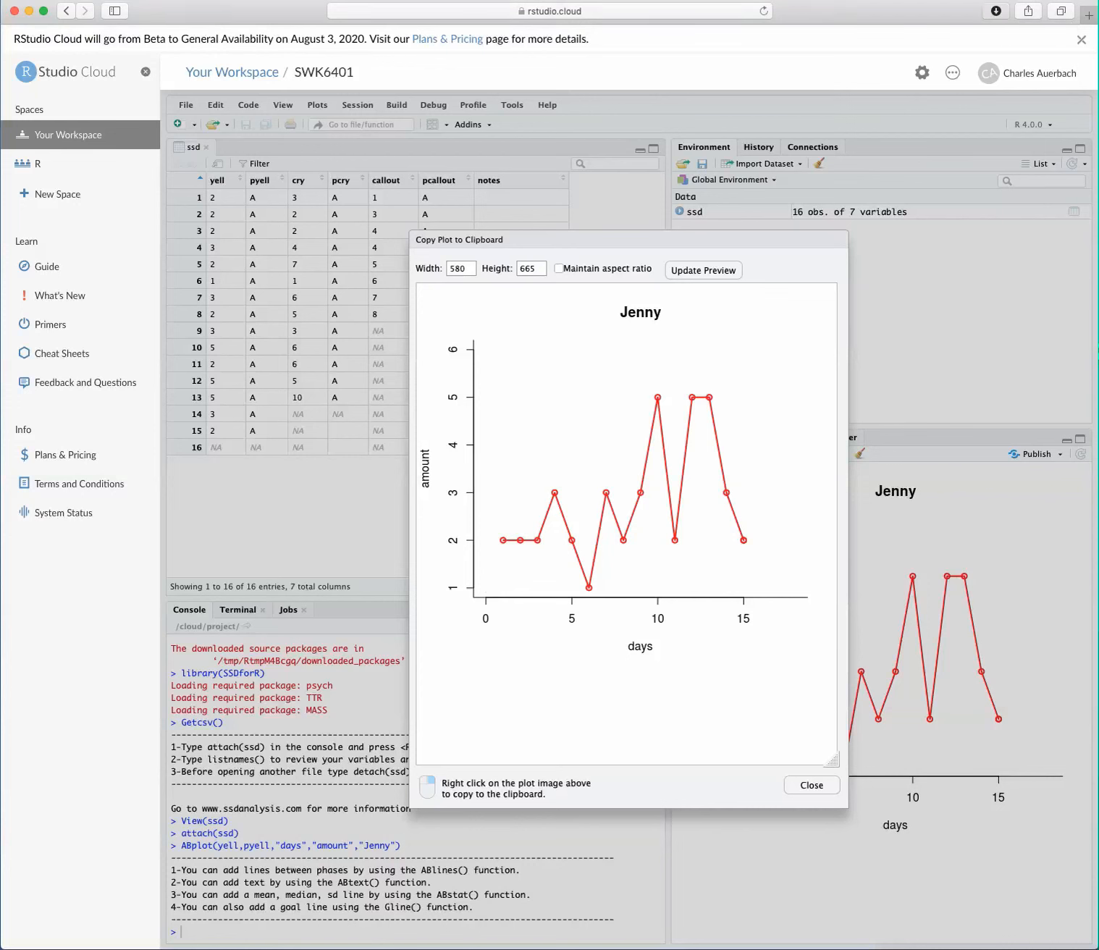
Step: Create a blank document in Microsoft Word and insert the downloaded plot-2.png graph into it
left_click(996, 10)
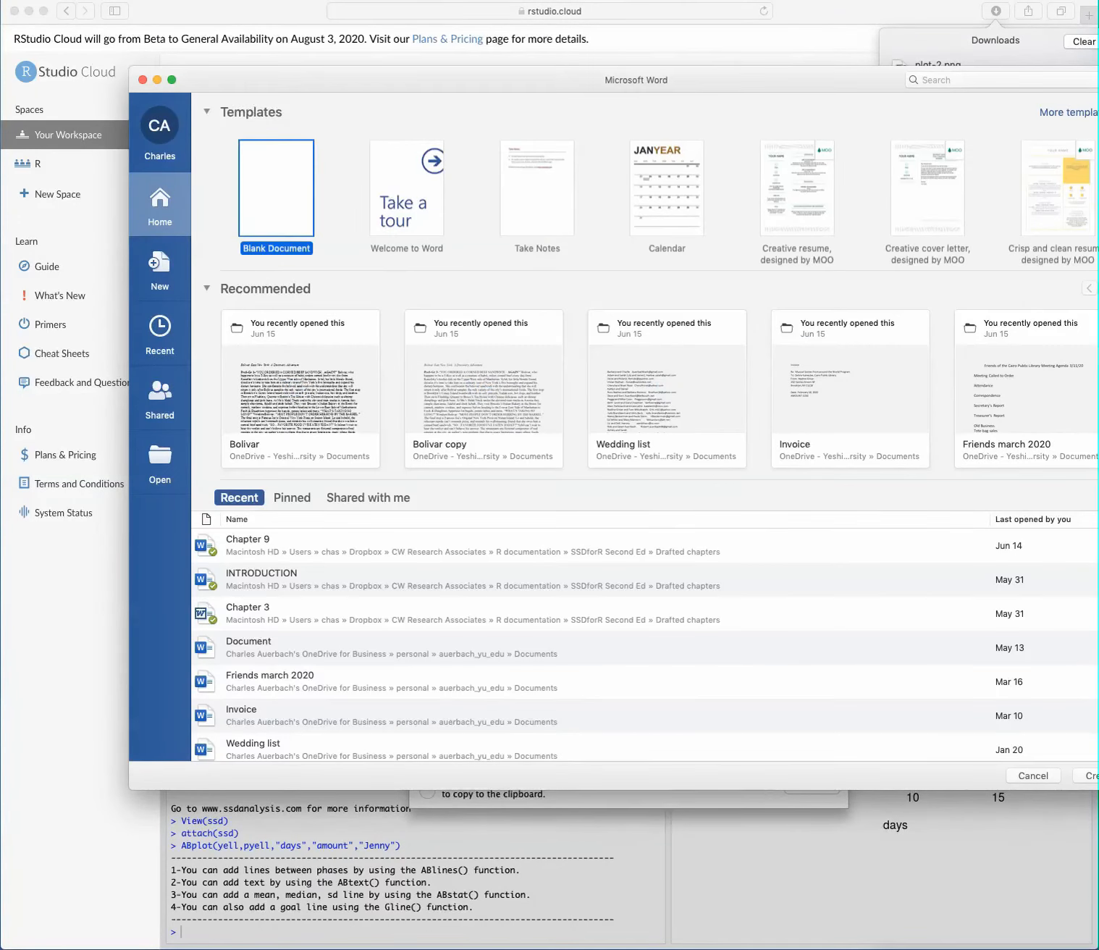
key("Return")
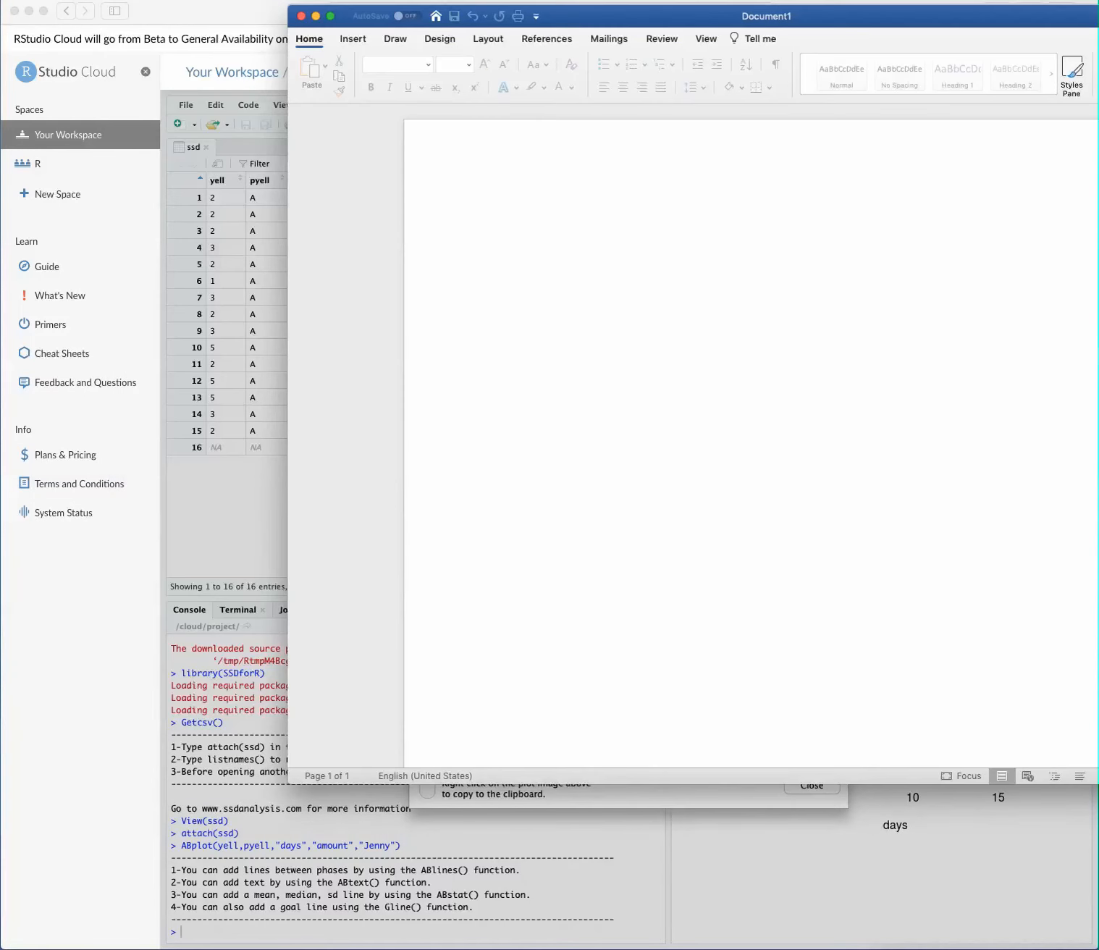
left_click_drag(680, 16, 336, 153)
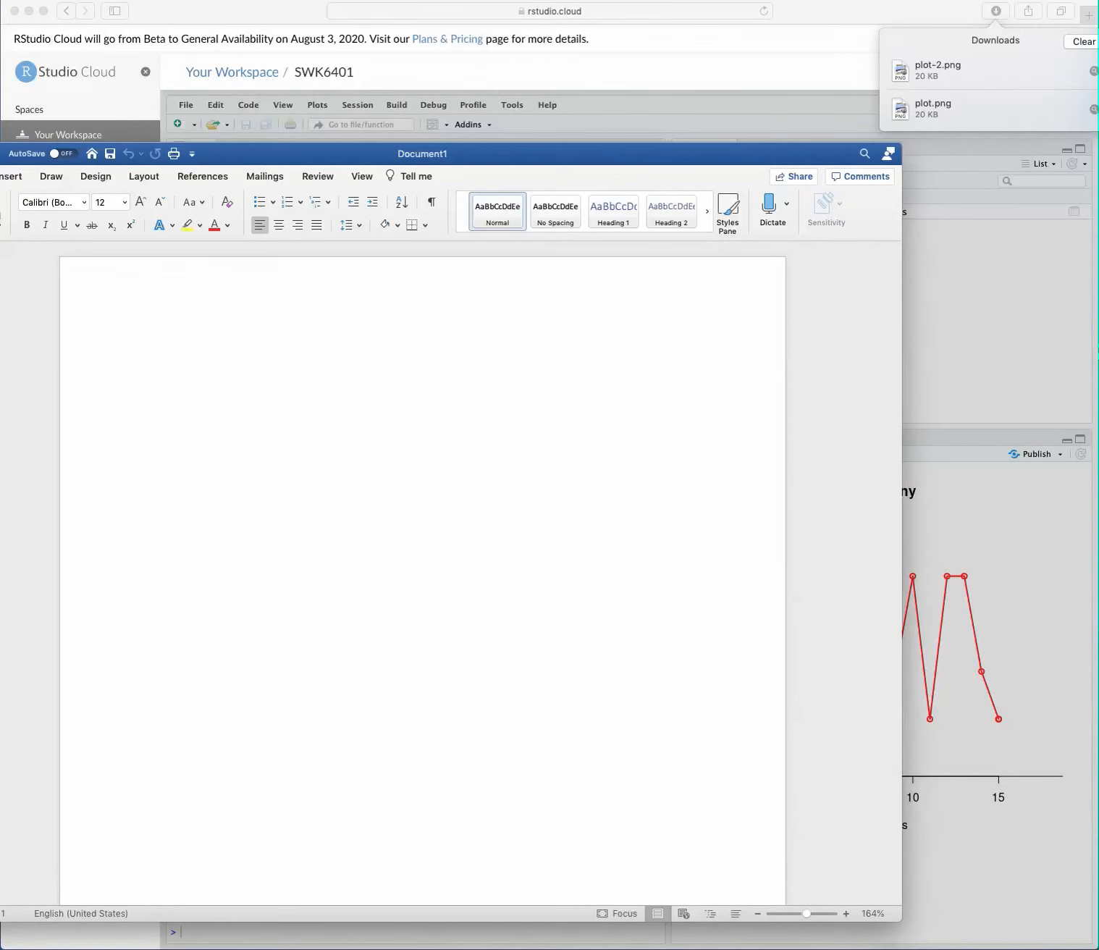
left_click_drag(933, 70, 352, 416)
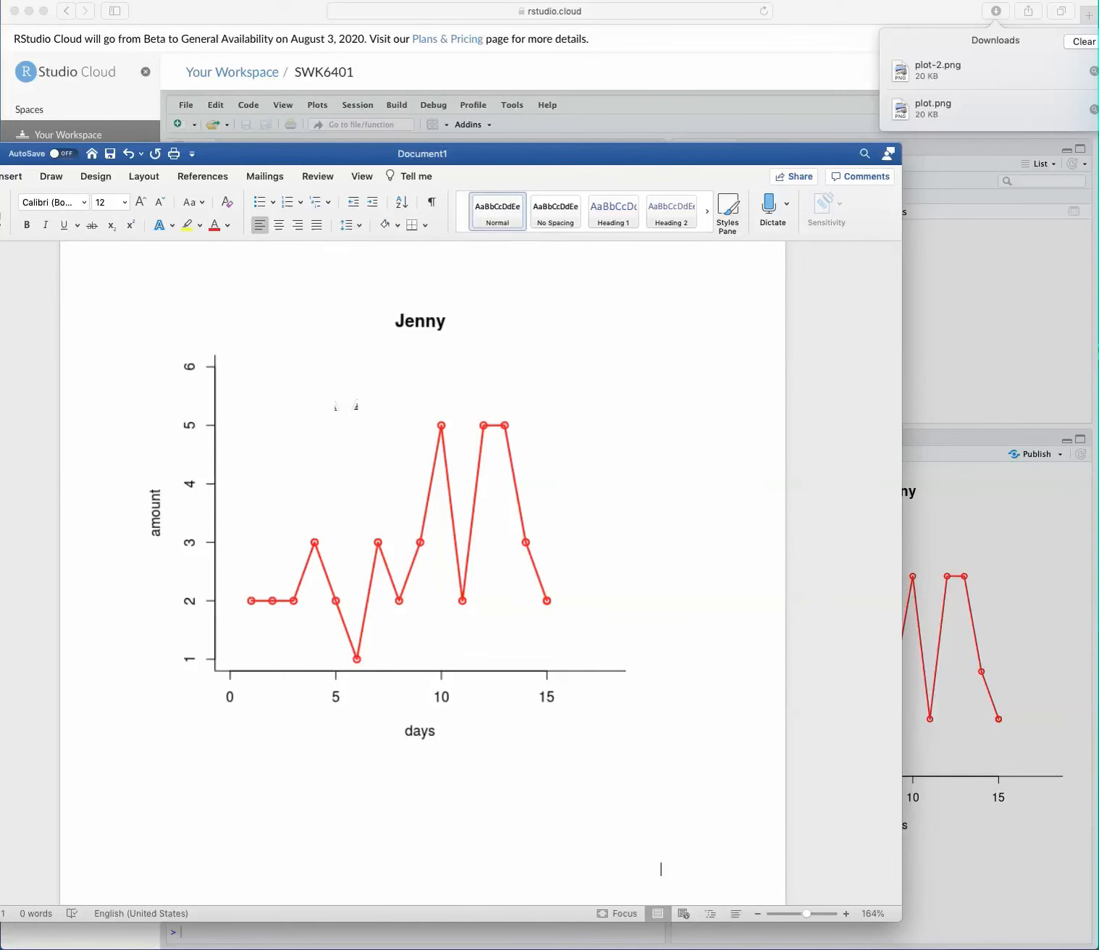
scroll(346, 405, "down", 3)
scroll(350, 406, "up", 2)
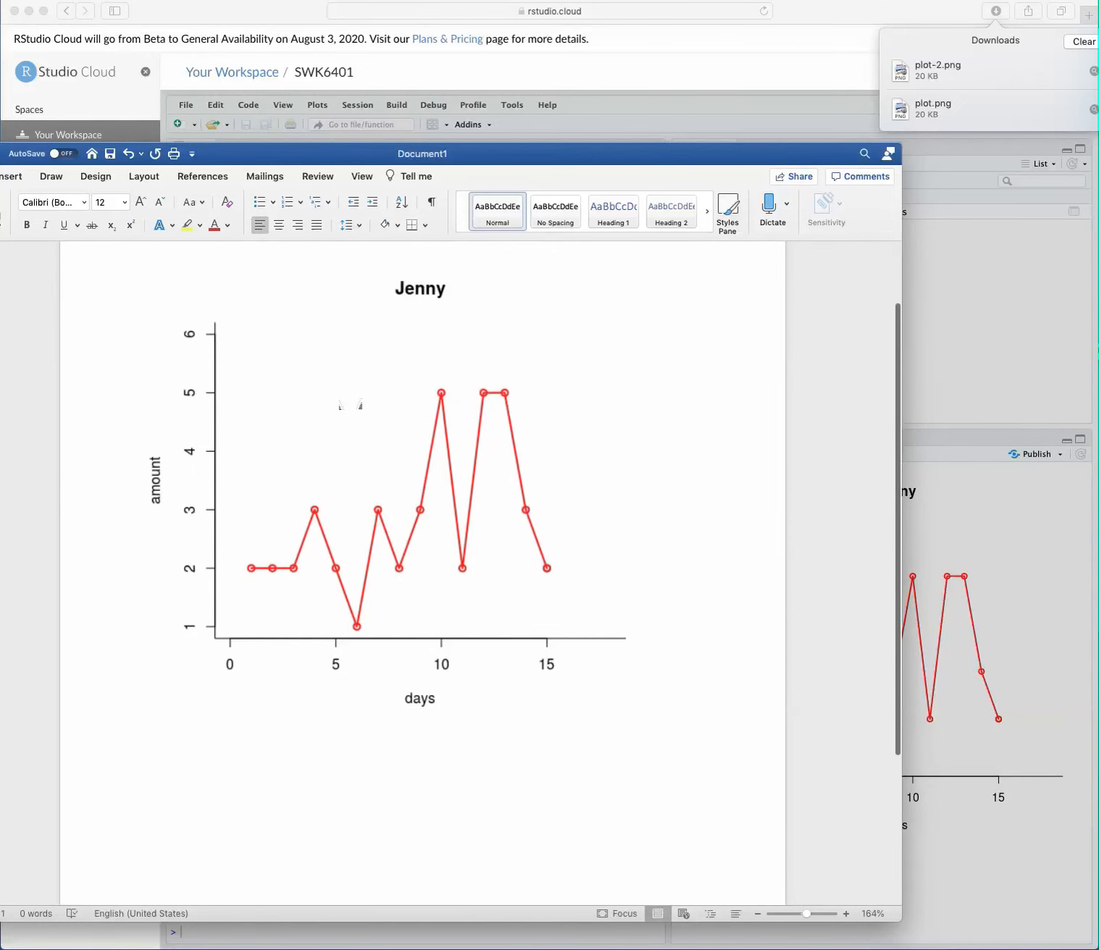
scroll(350, 405, "up", 2)
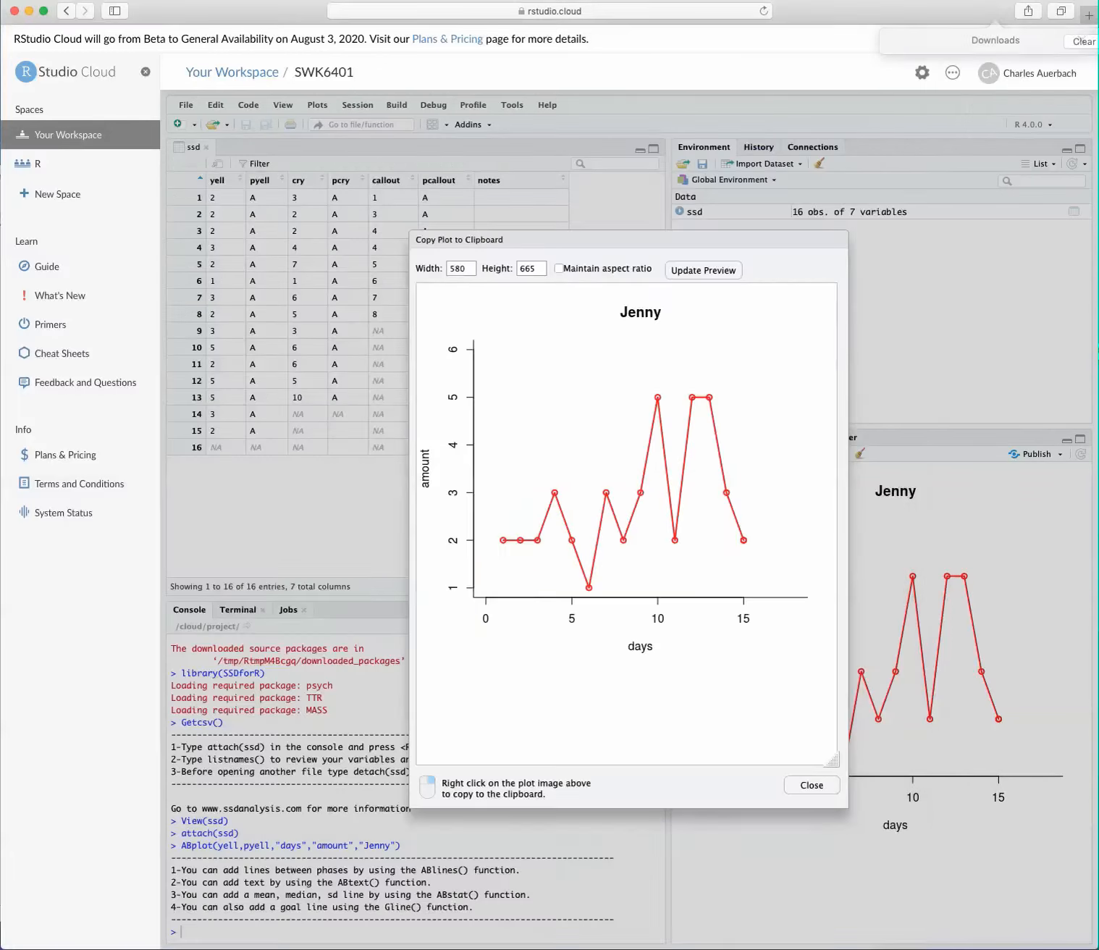
Step: Return to RStudio Cloud in the browser and close the Copy Plot to Clipboard dialog
left_click(662, 934)
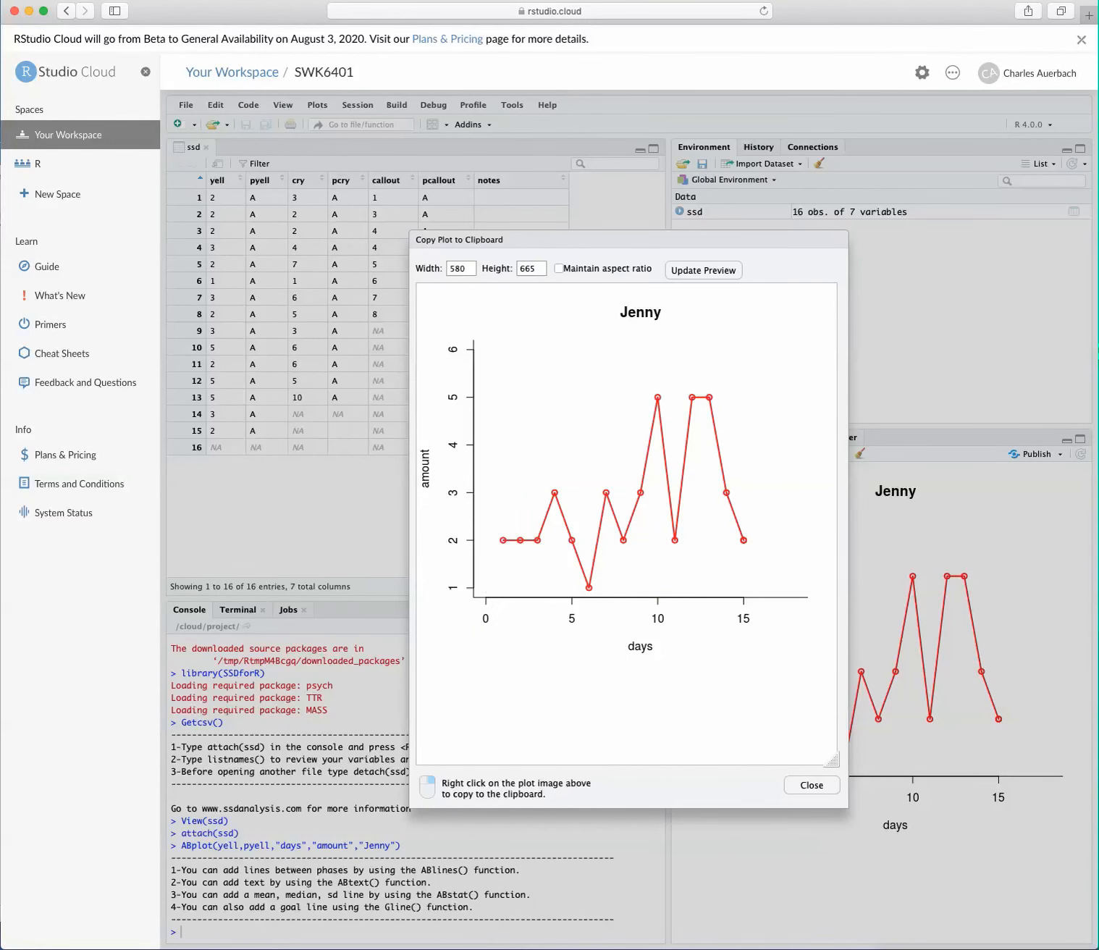
key("Escape")
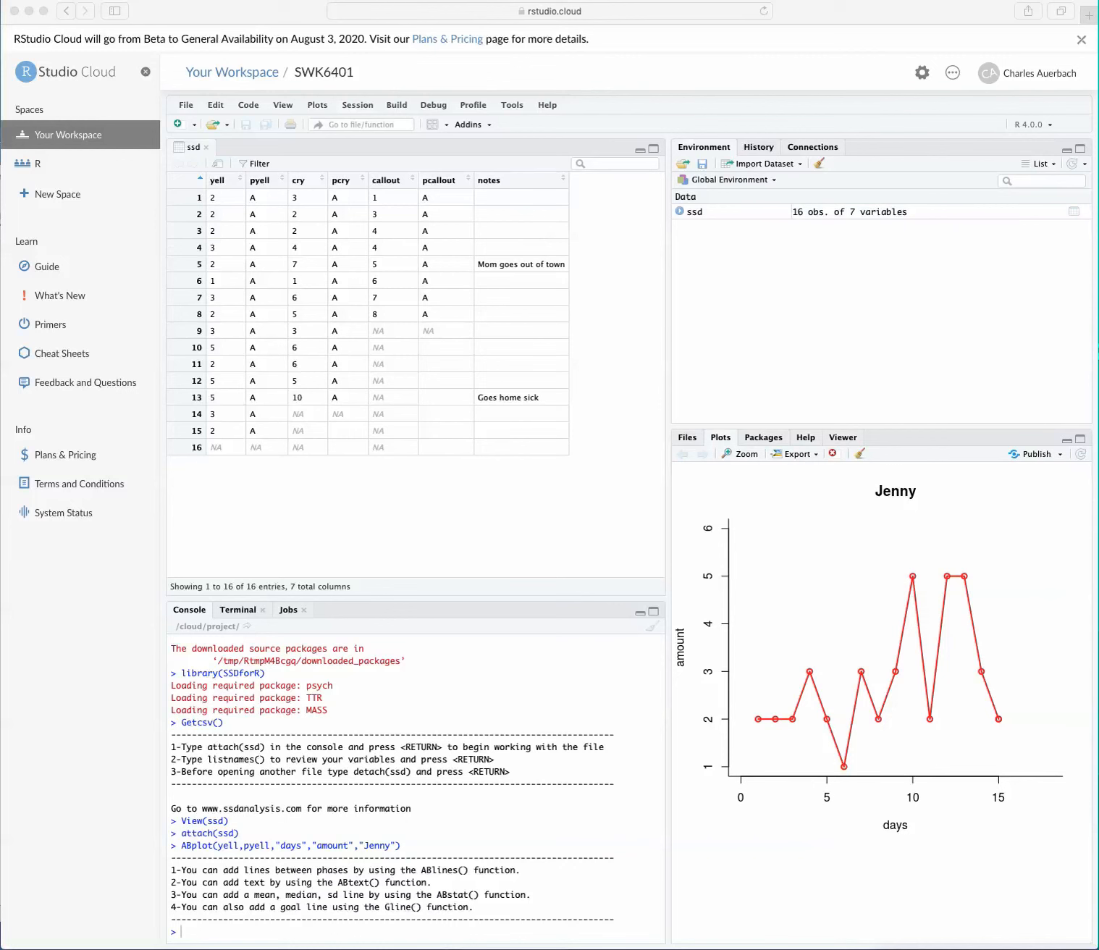
right_click(221, 930)
left_click(455, 931)
right_click(455, 931)
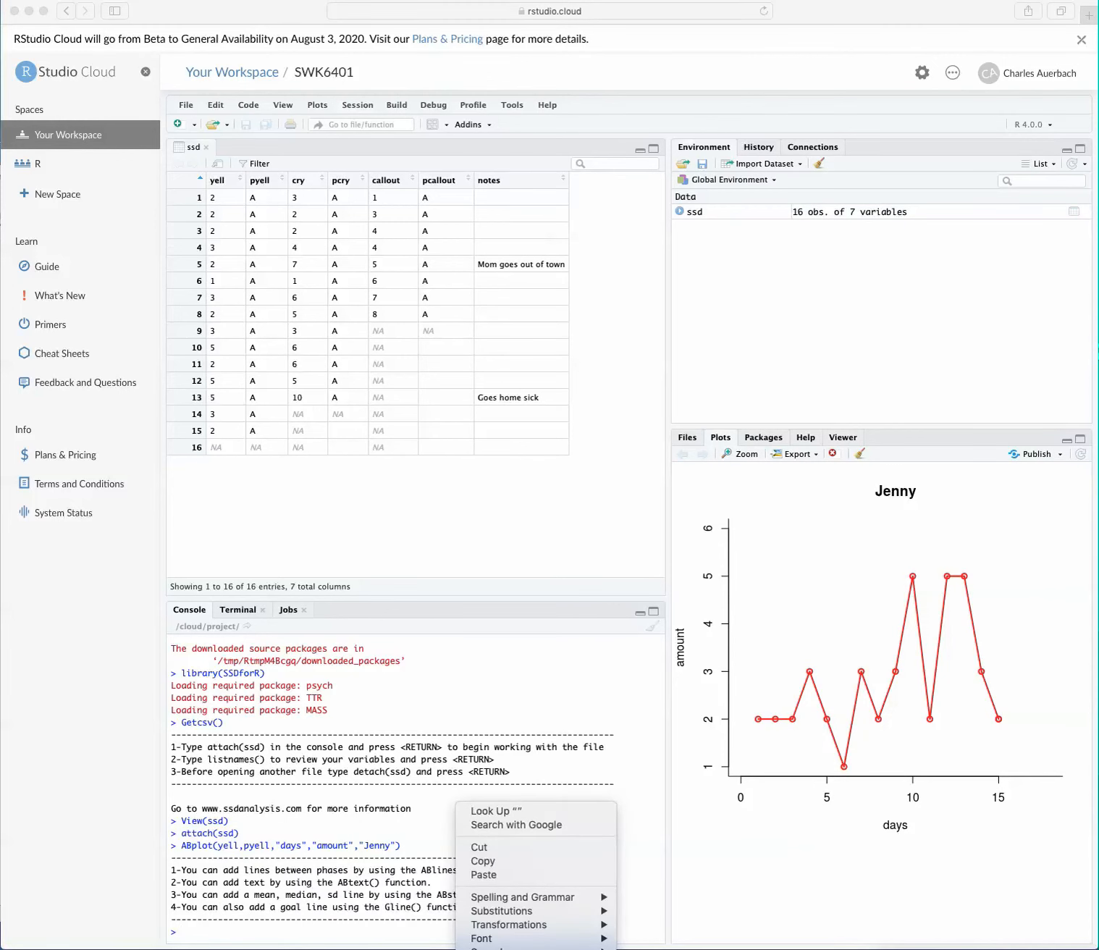
key("Escape")
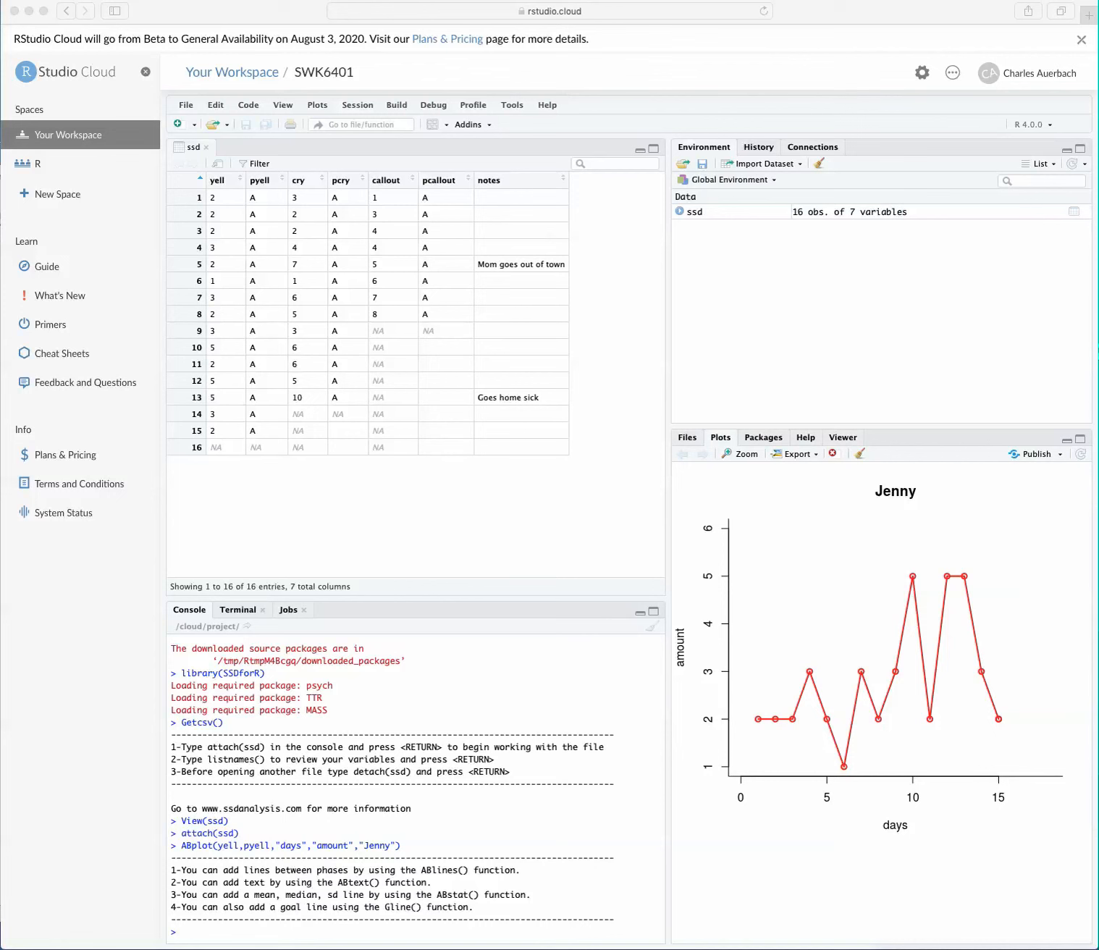
Step: Run ABdescrip(yell,pyell) in the console to produce descriptive statistics and a boxplot for the yelling behavior
left_click(181, 932)
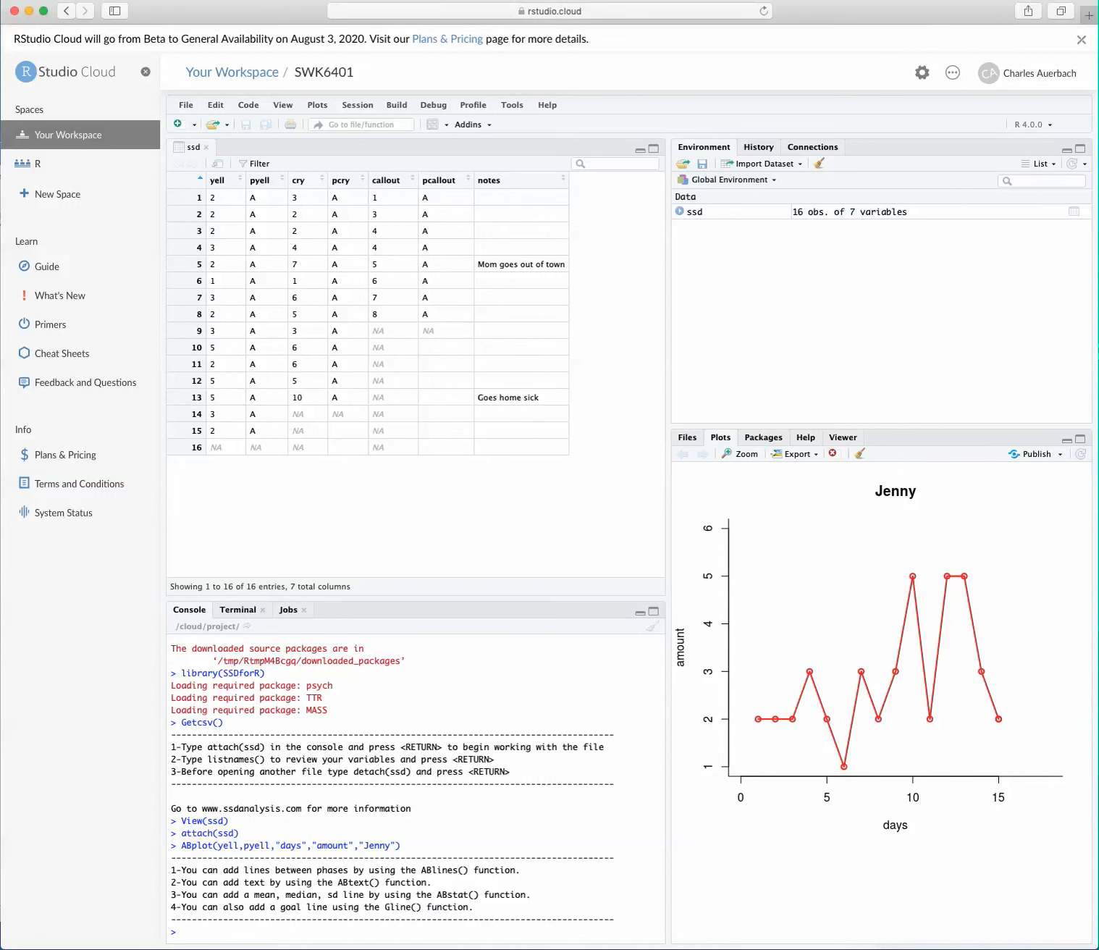
type("ABd")
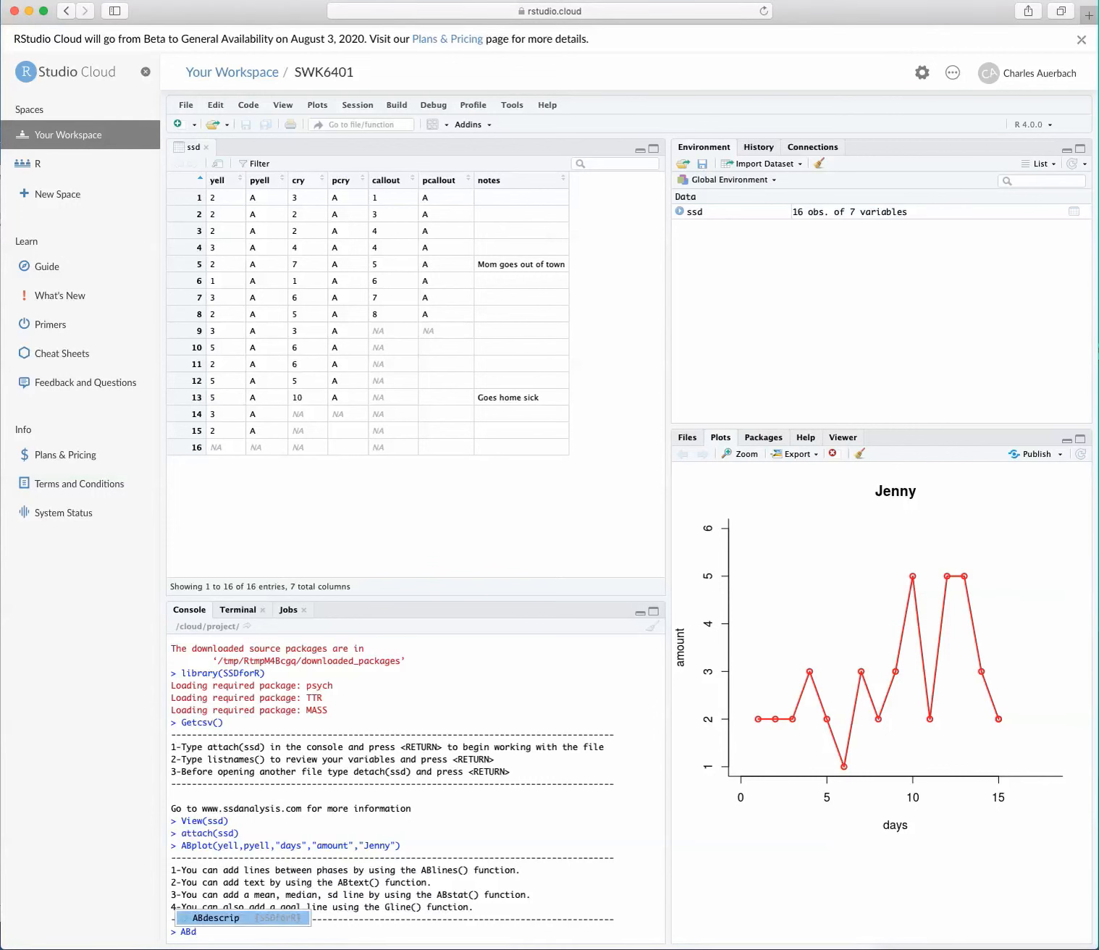
key("Return")
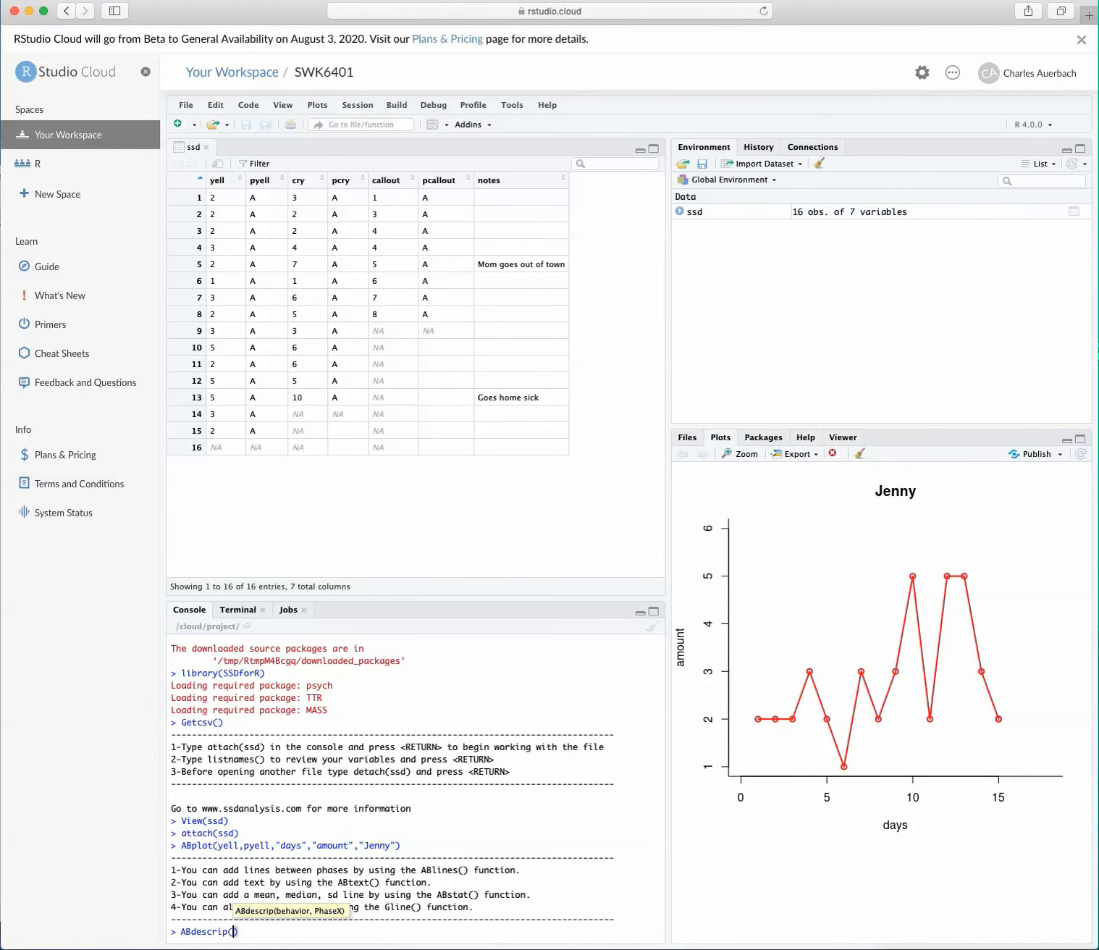
type("yell,")
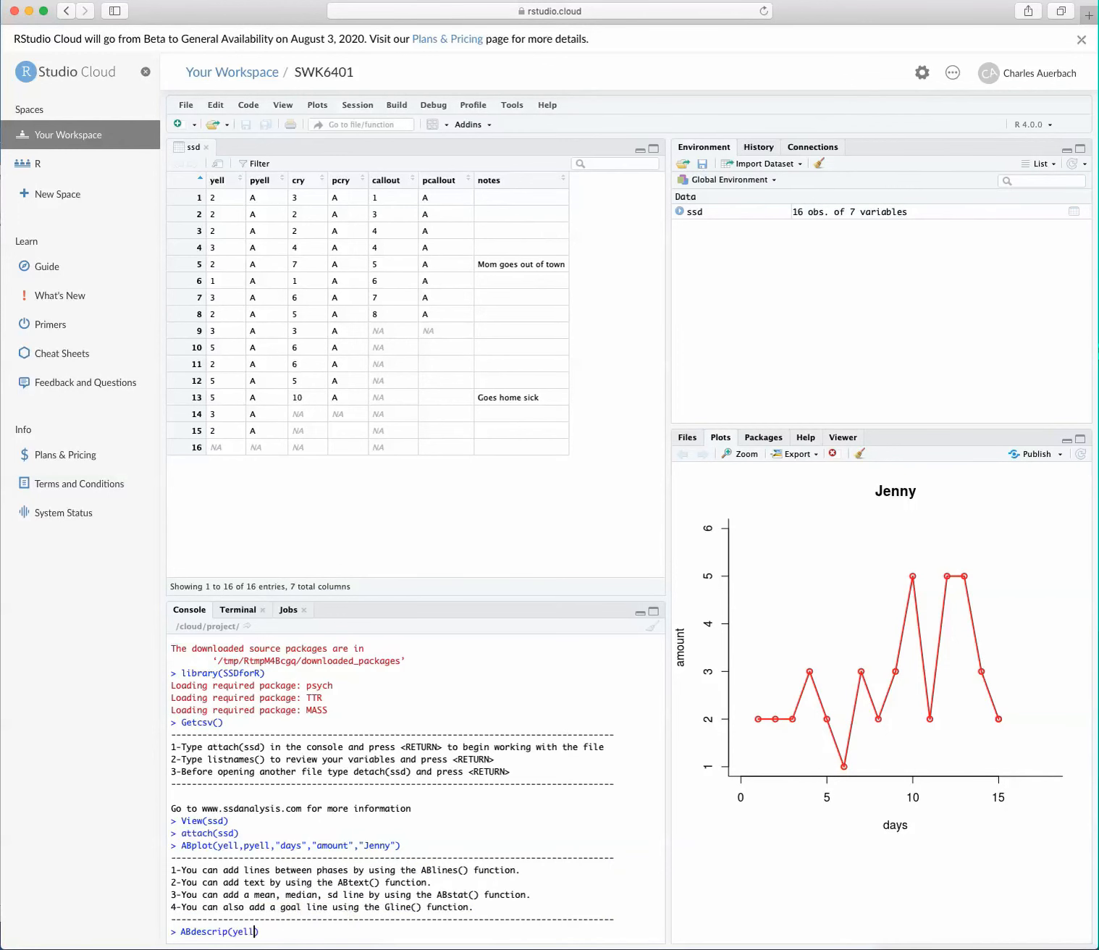
type("pyell")
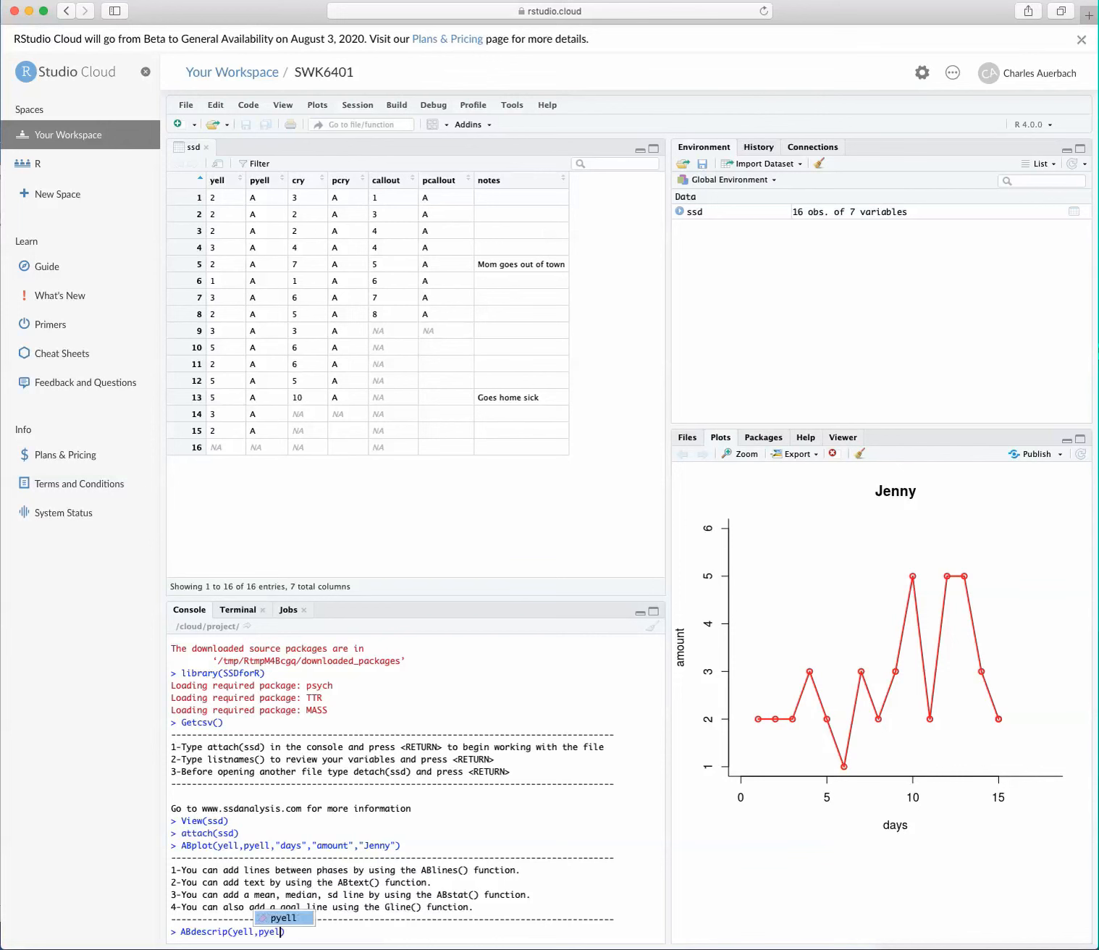
key("Return")
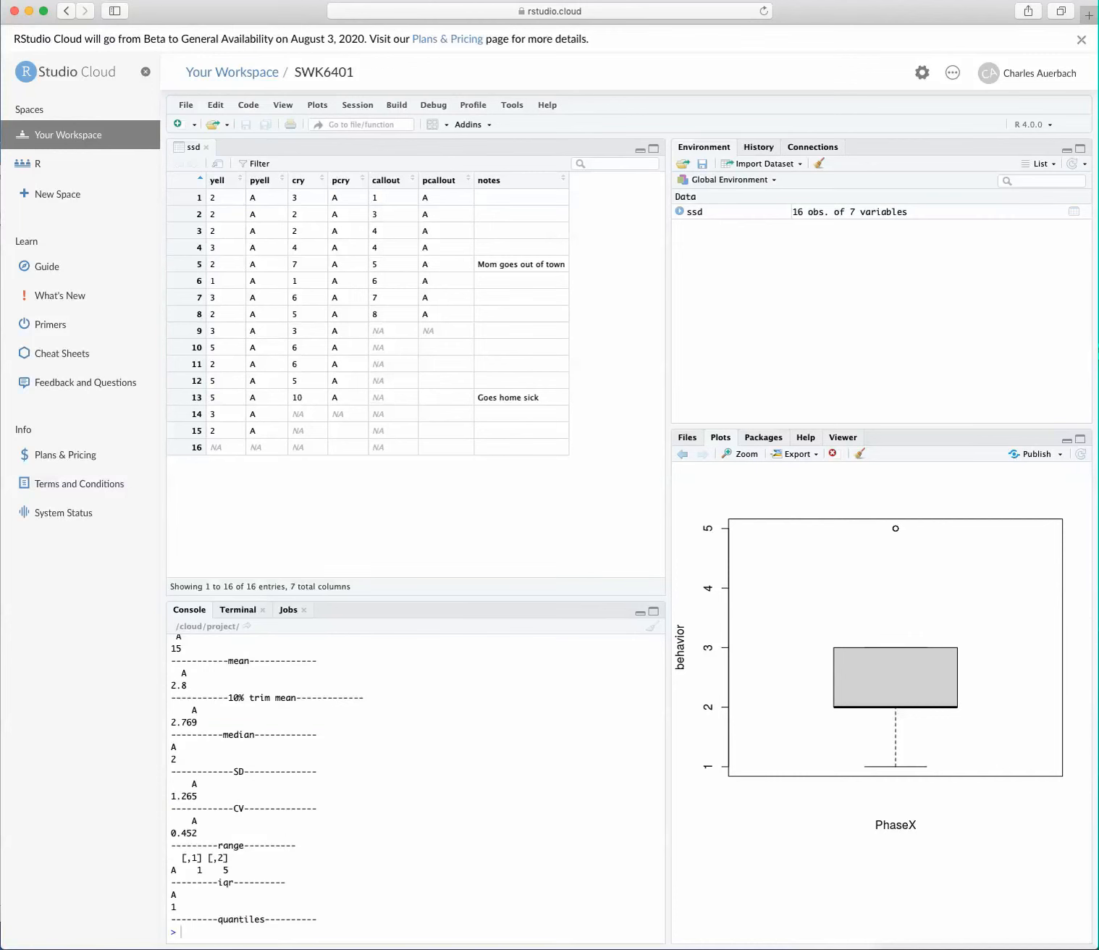
Step: Copy the full ABdescrip(yell,pyell) output from the console, from the command through the quantiles line
scroll(417, 788, "up", 5)
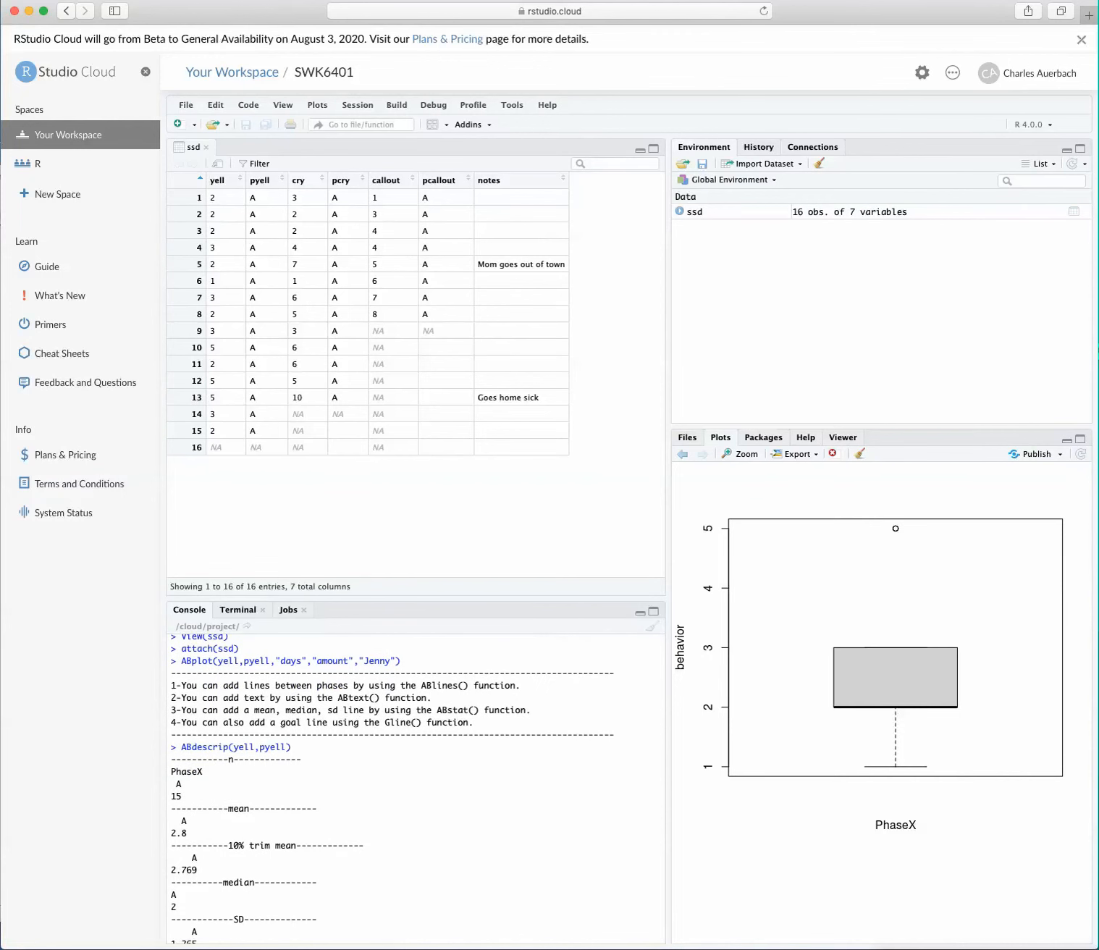
left_click_drag(180, 747, 317, 918)
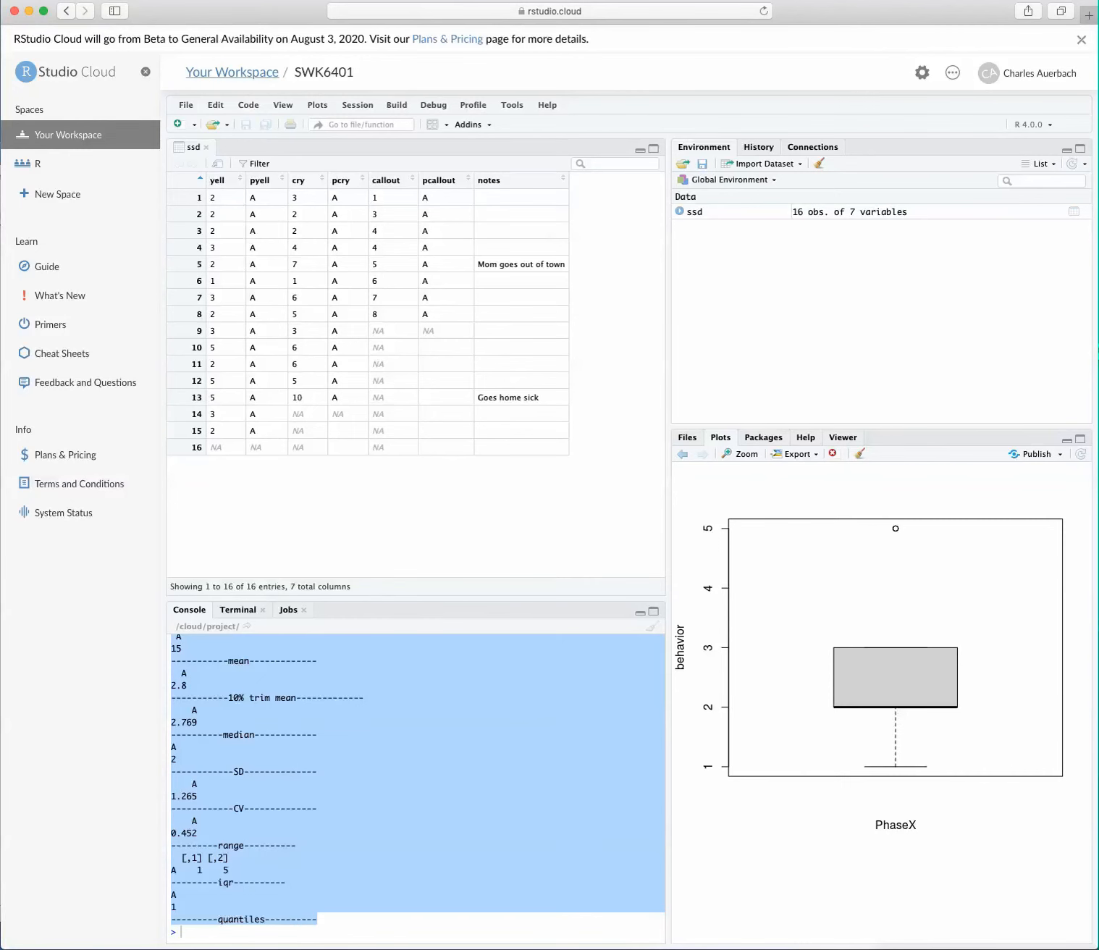
left_click(216, 104)
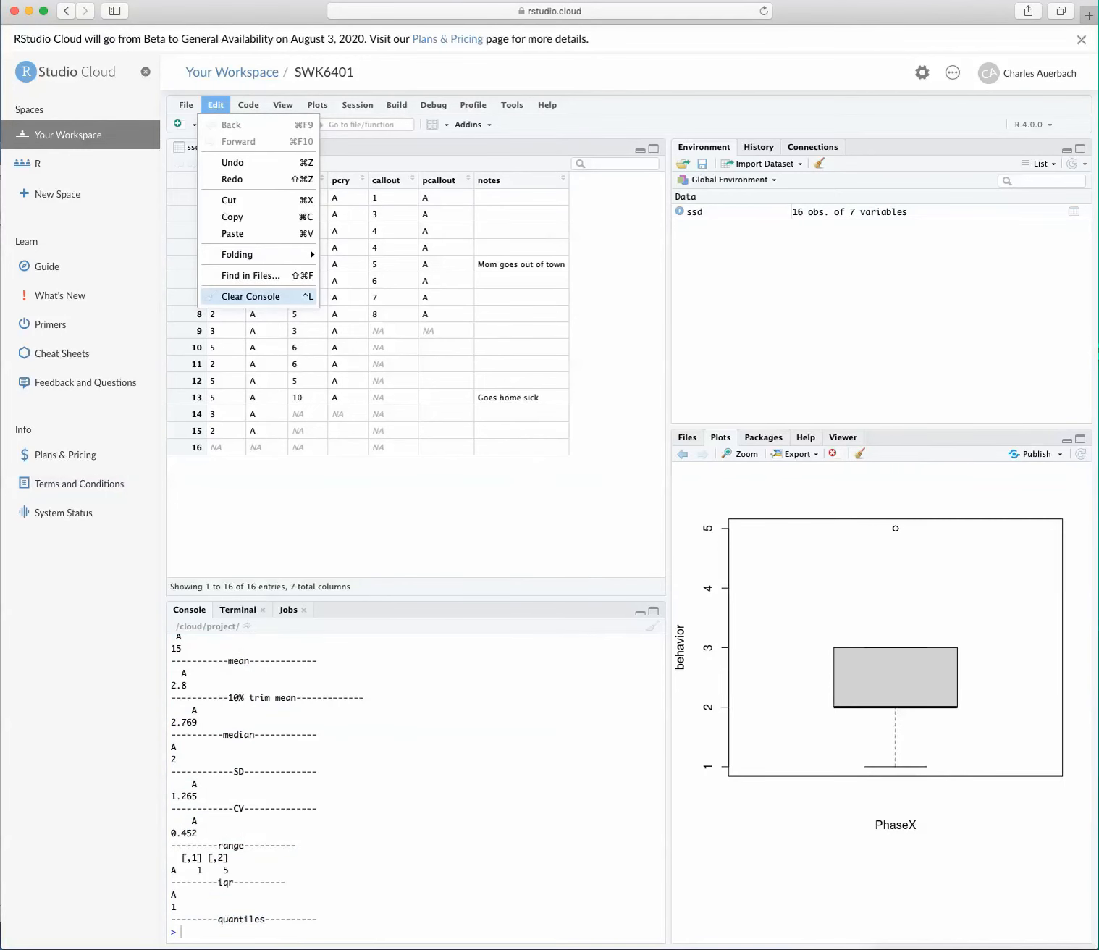
left_click(415, 785)
scroll(416, 786, "up", 4)
scroll(393, 790, "down", 1)
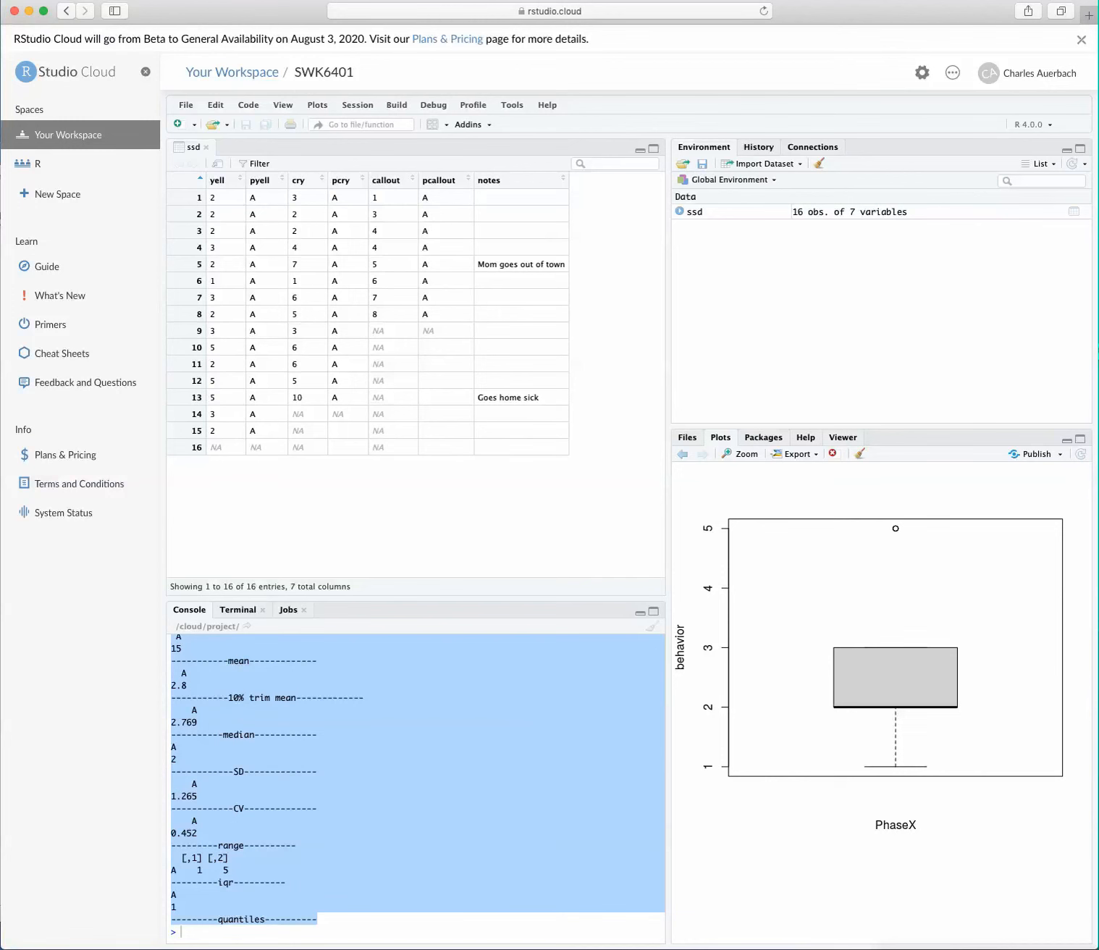
right_click(432, 734)
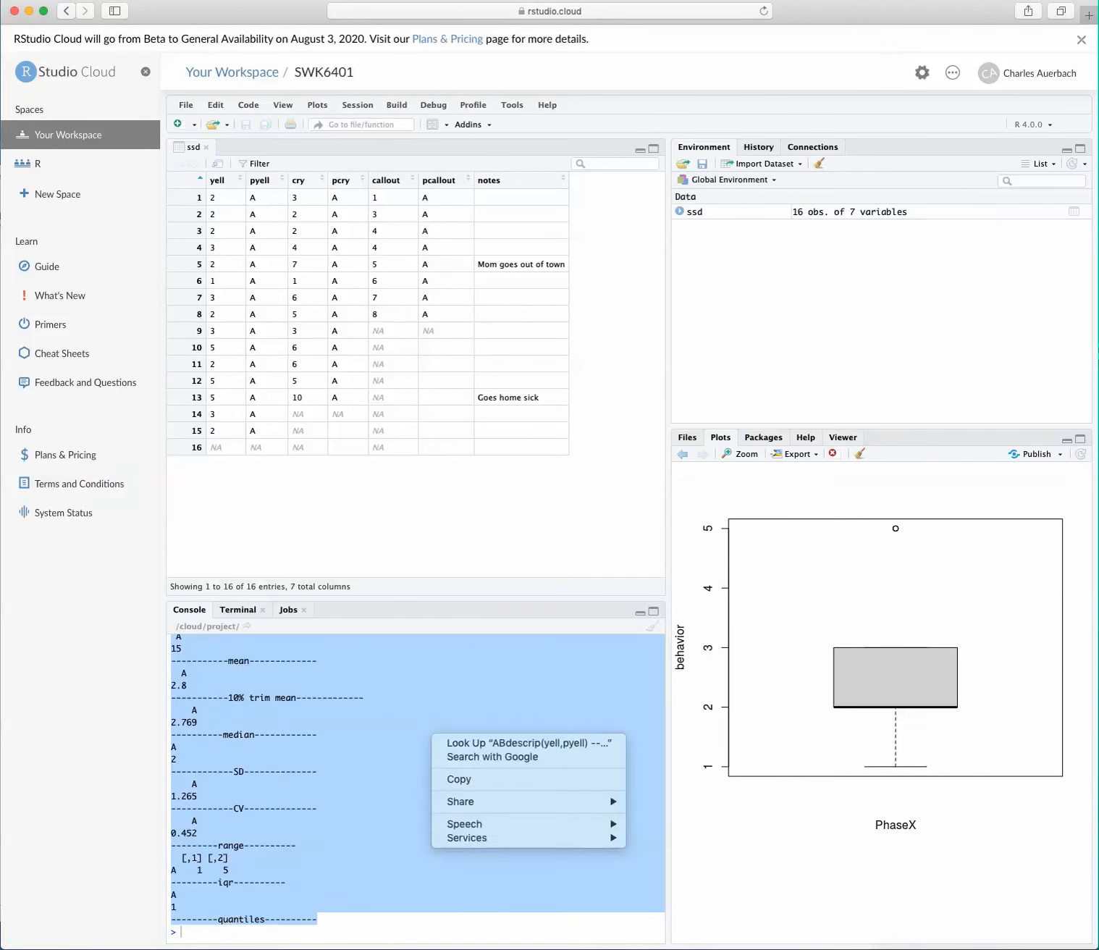
left_click(459, 779)
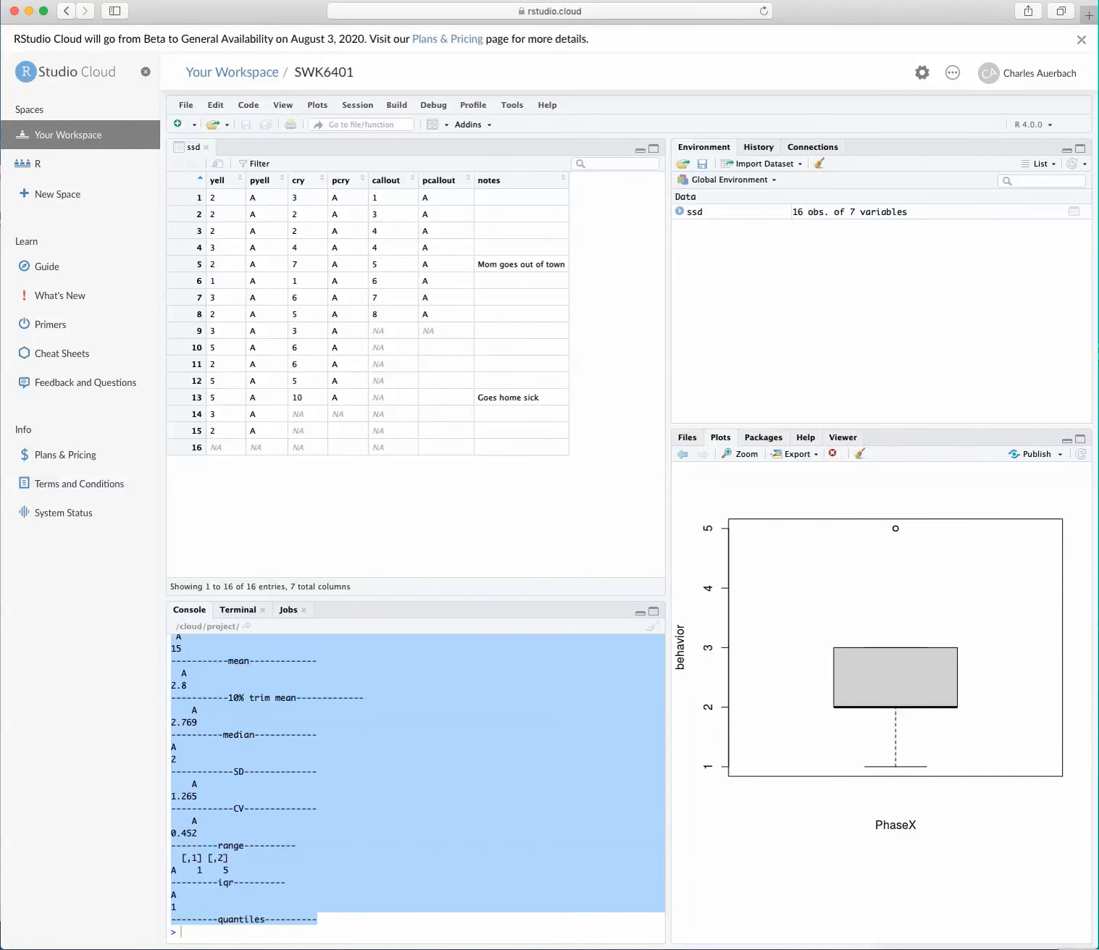
Step: Switch to Microsoft Word, paste the copied ABdescrip output before the Jenny line graph, and move the document window fully into view
key("super+Tab")
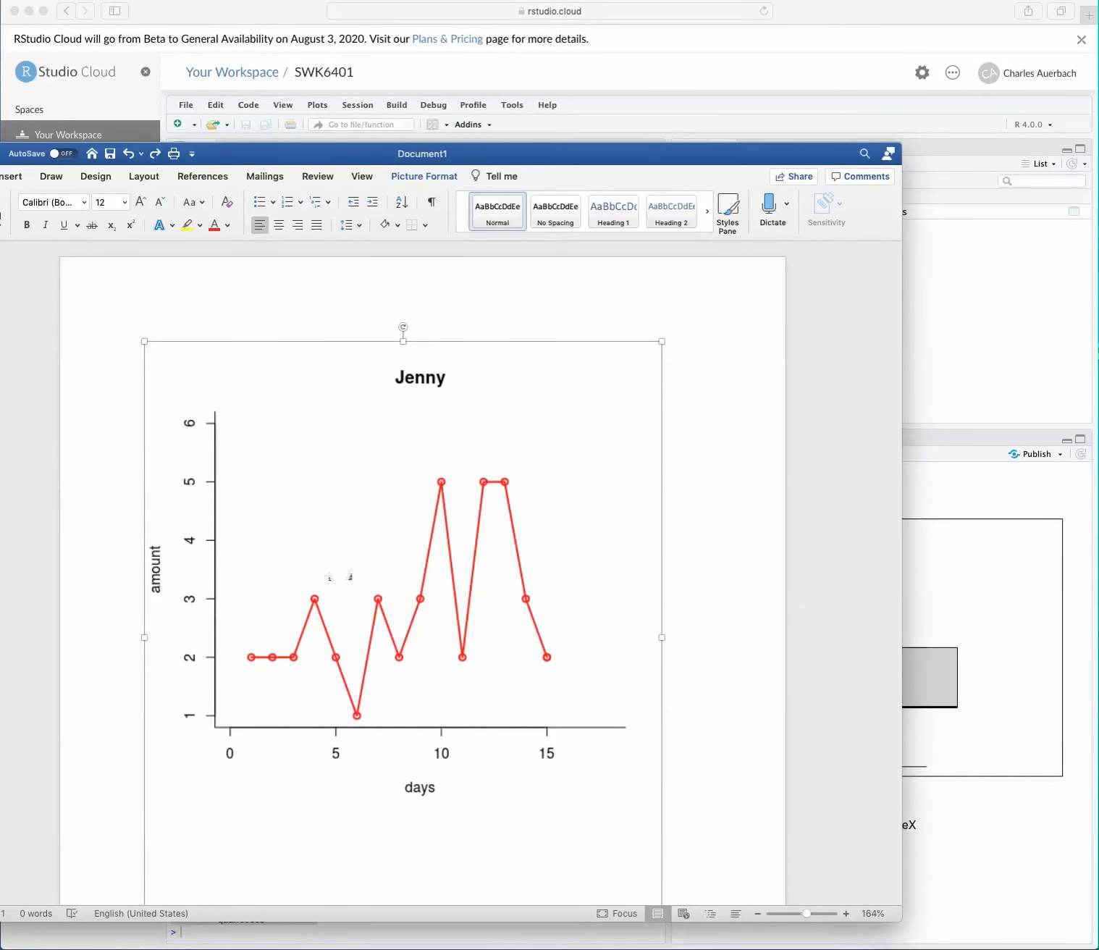
scroll(373, 713, "down", 5)
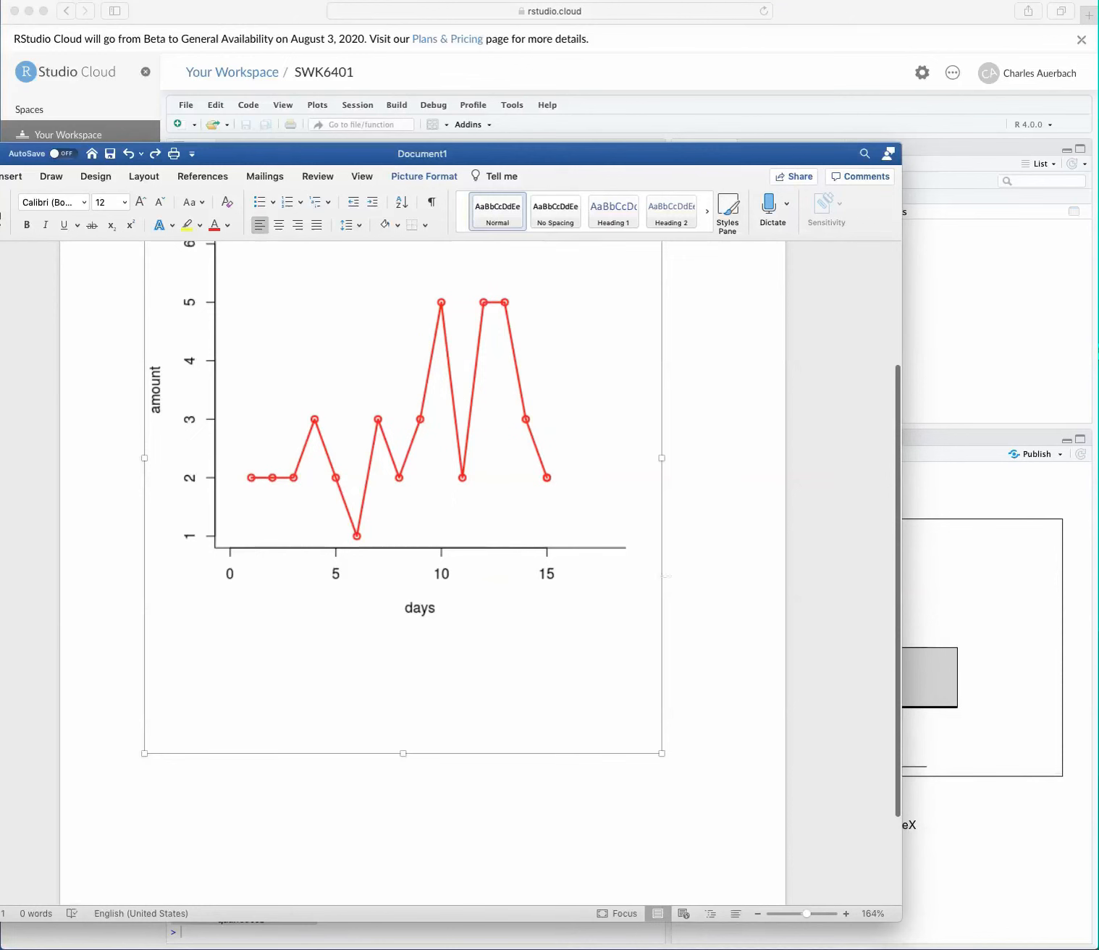
left_click(687, 740)
key("Return")
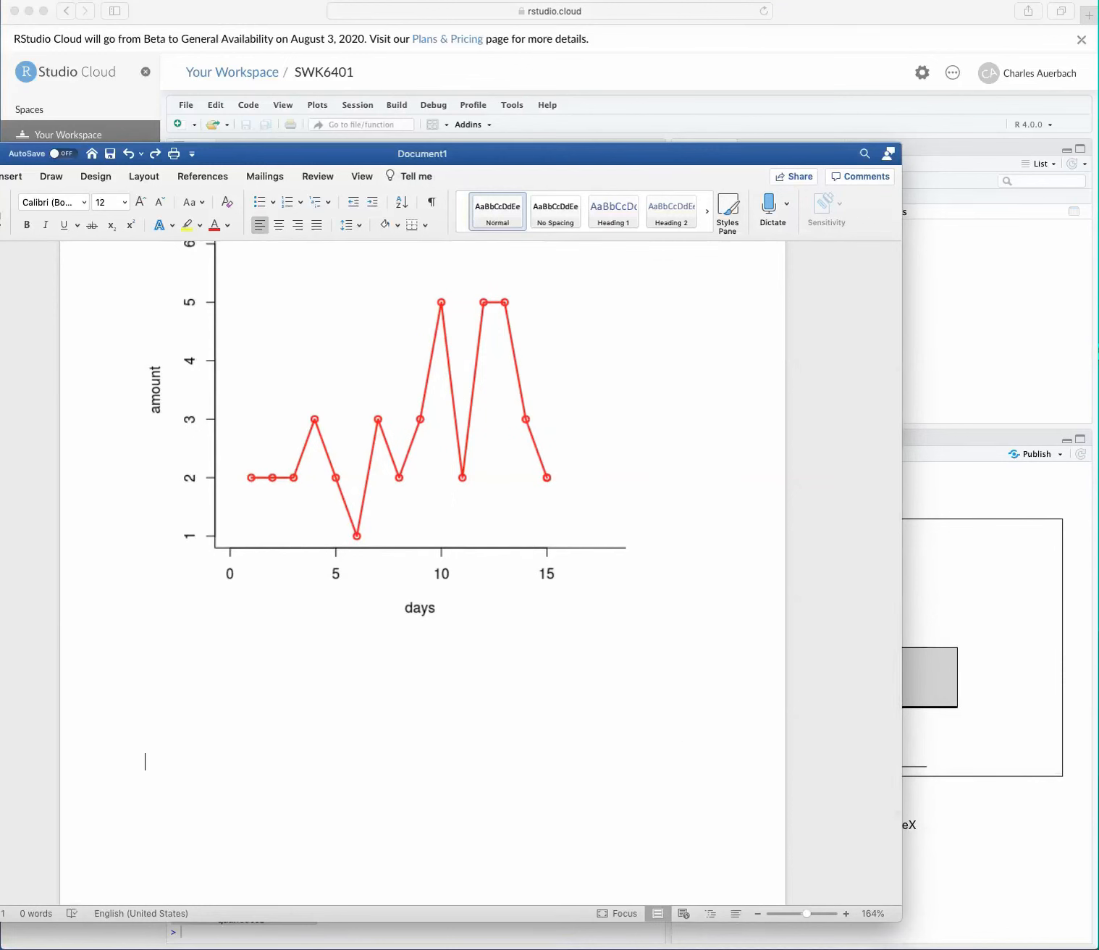
right_click(537, 736)
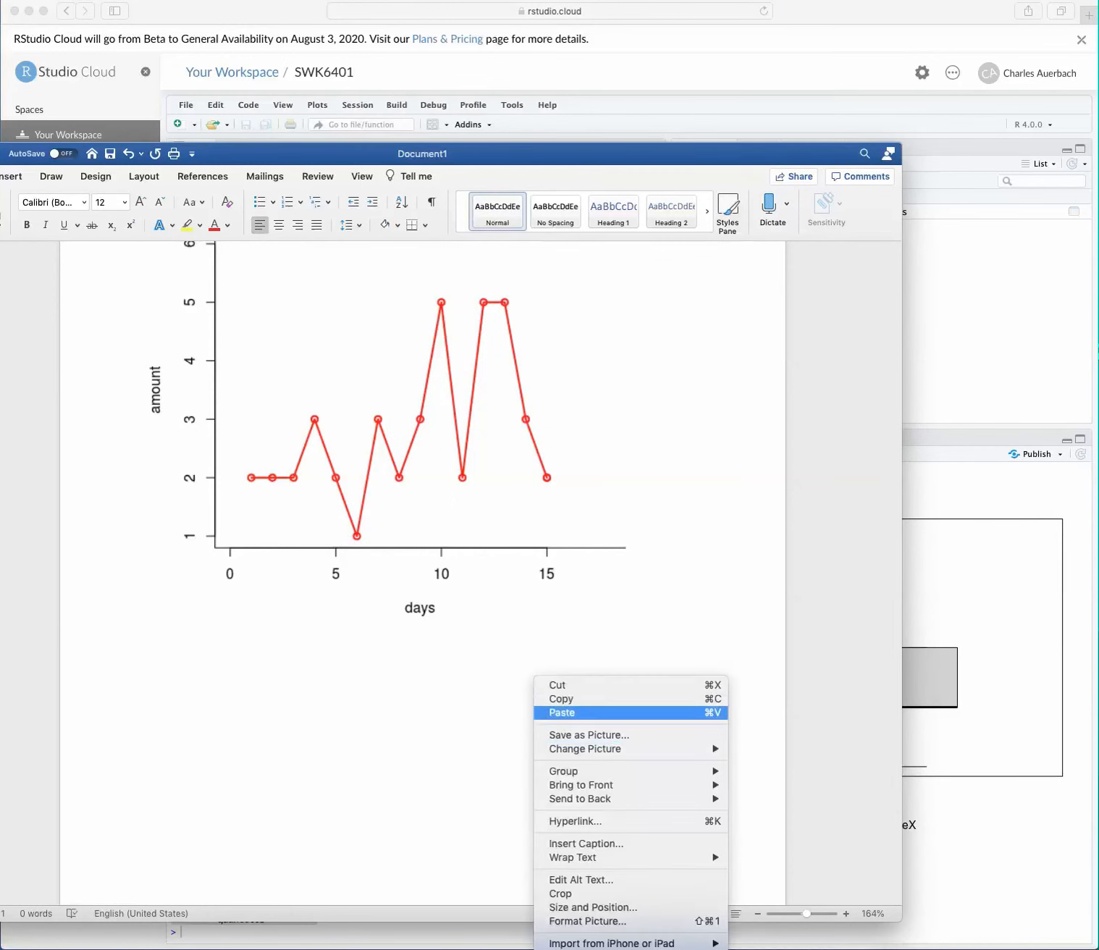
left_click(579, 712)
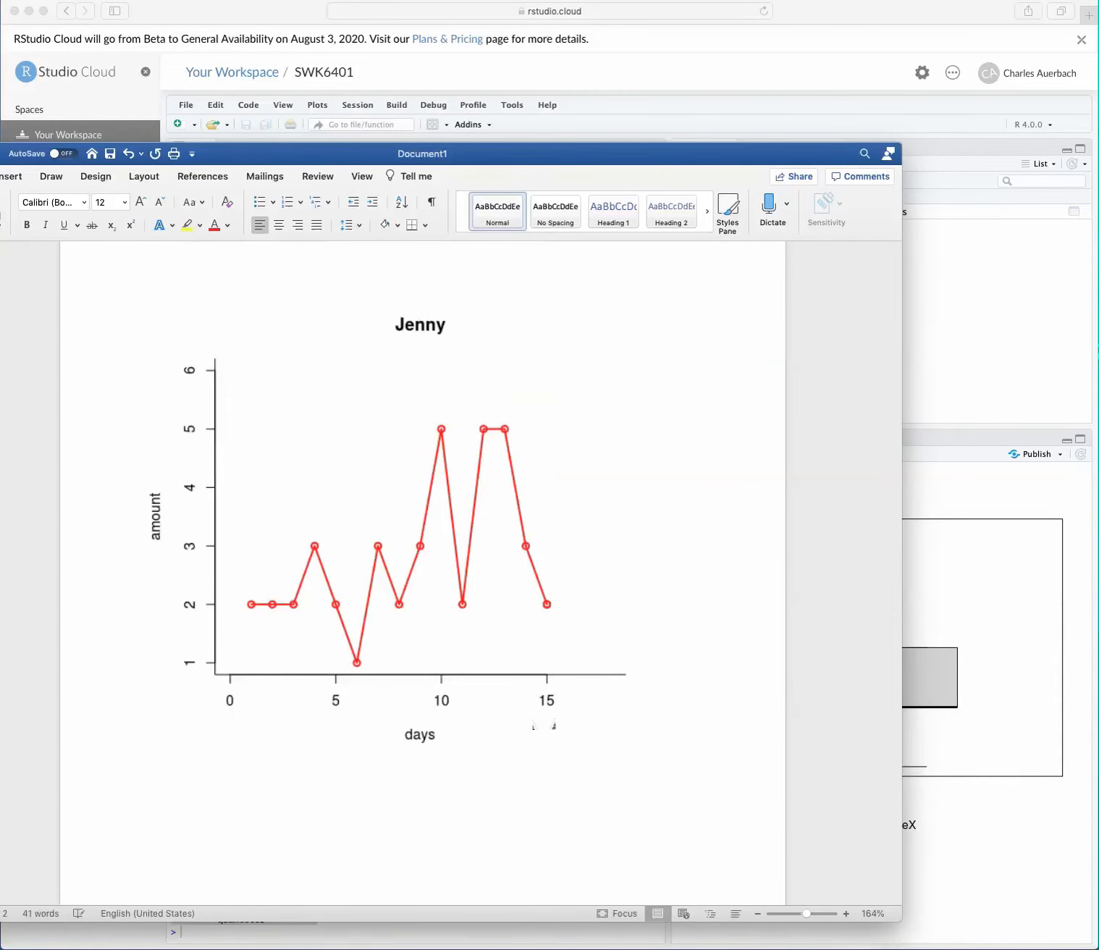
scroll(422, 564, "up", 15)
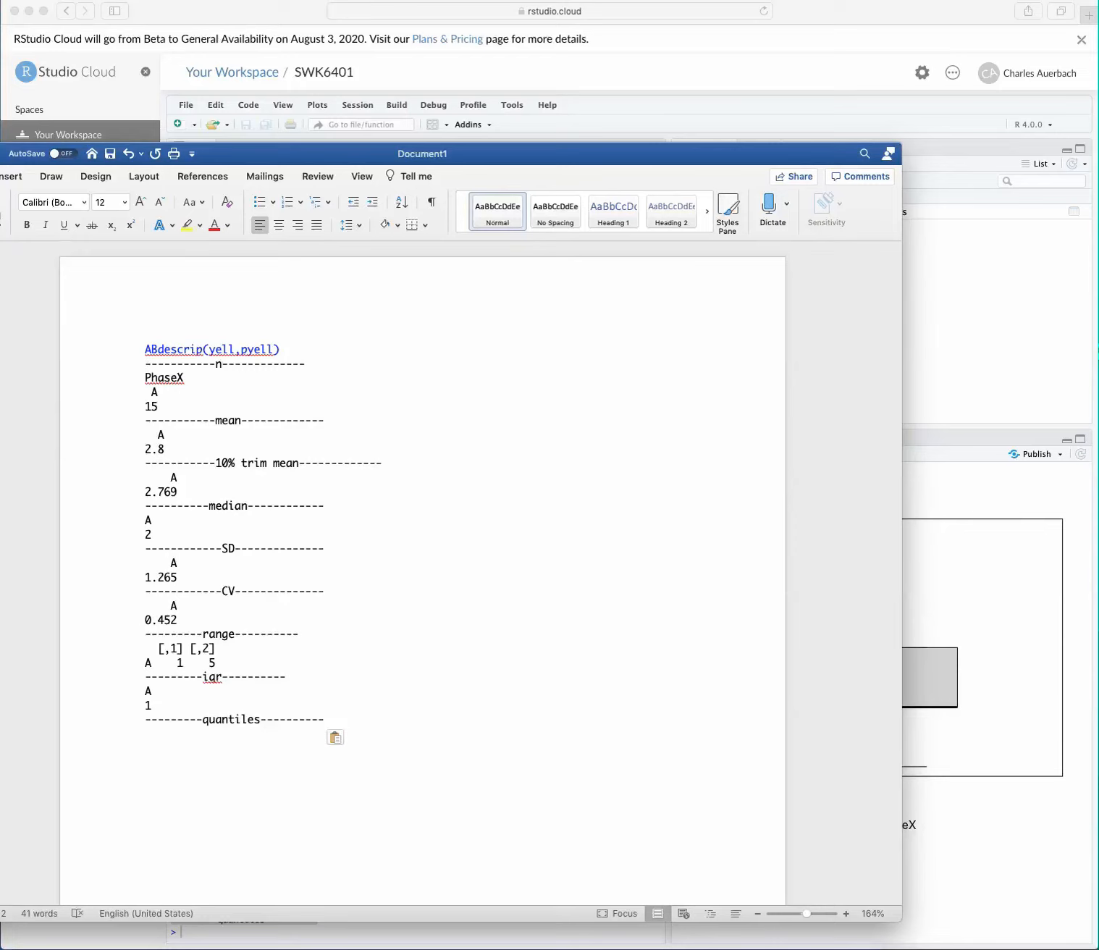
left_click_drag(304, 148, 377, 135)
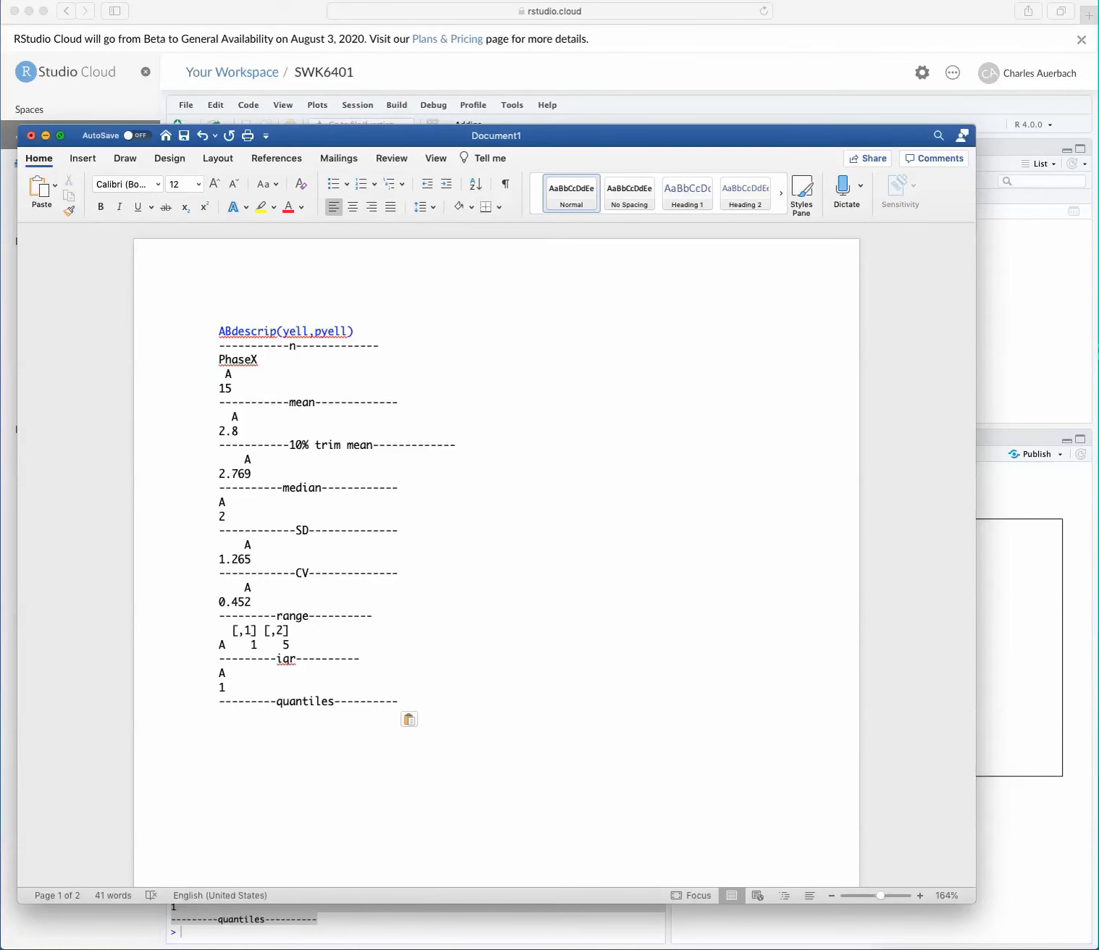
Step: Return to RStudio Cloud, preview the boxplot for copying to the clipboard, and download it as an image
key("super+Tab")
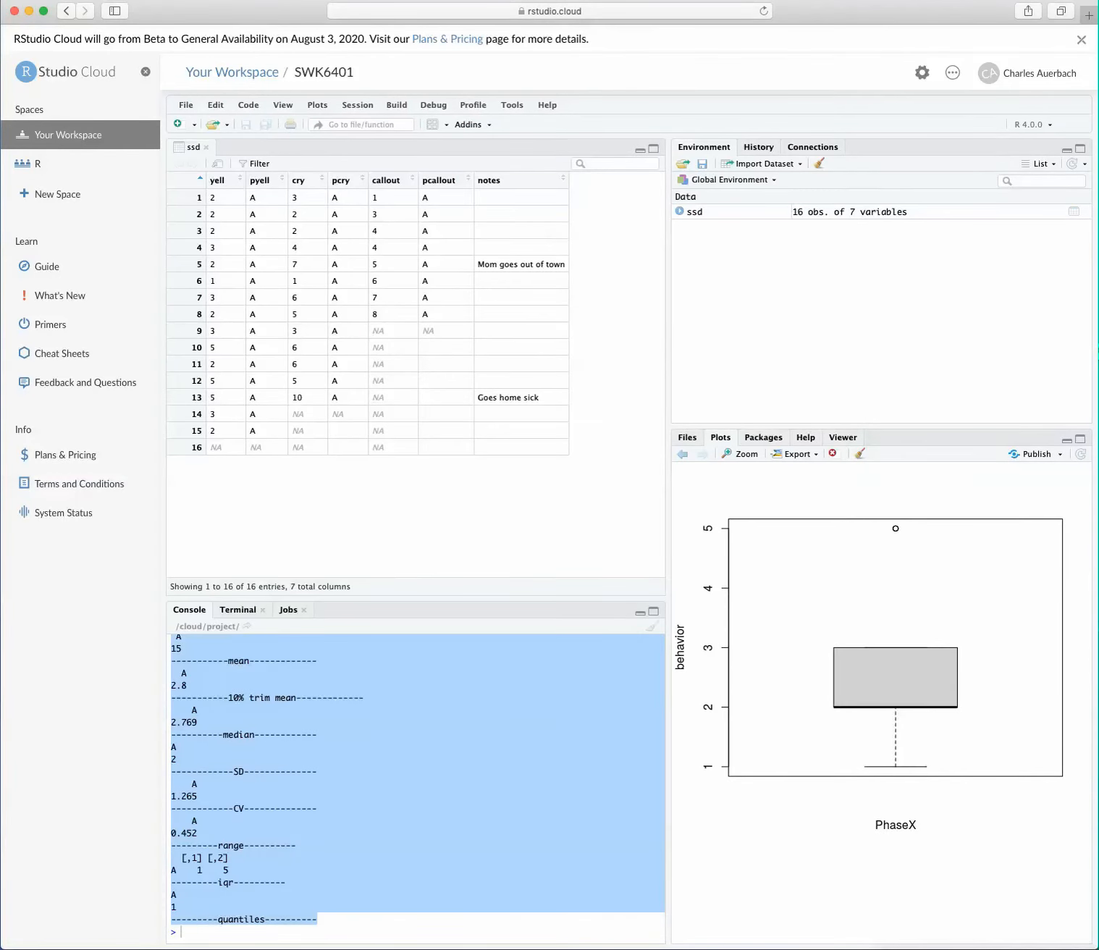
left_click(183, 931)
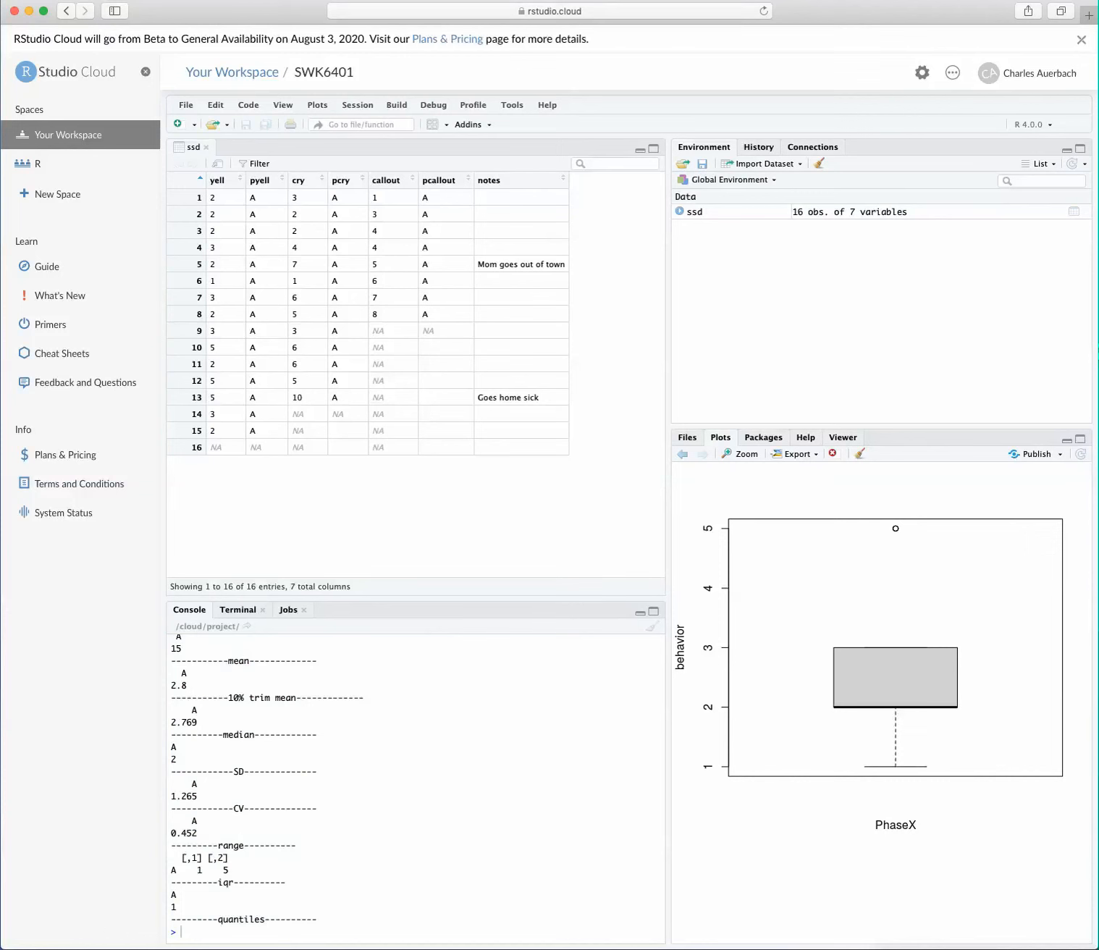
left_click(795, 453)
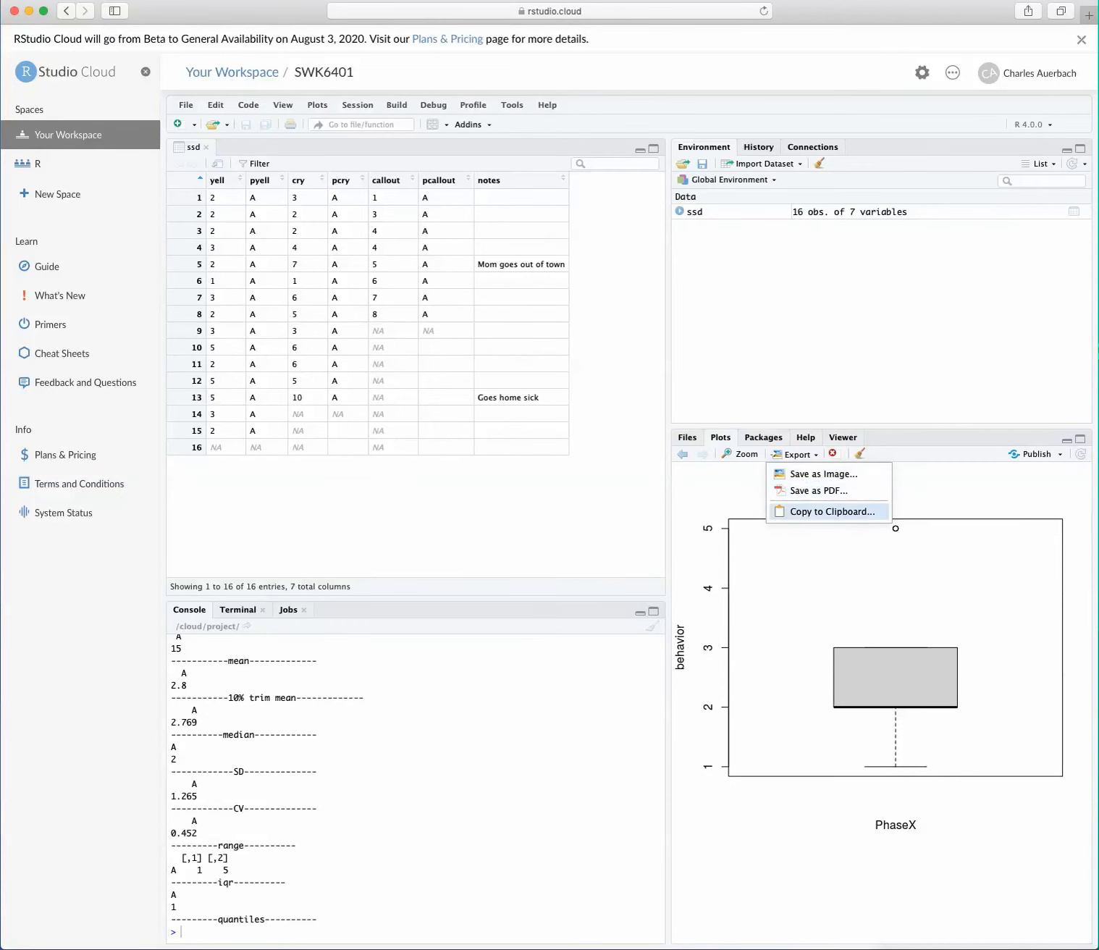
left_click(825, 511)
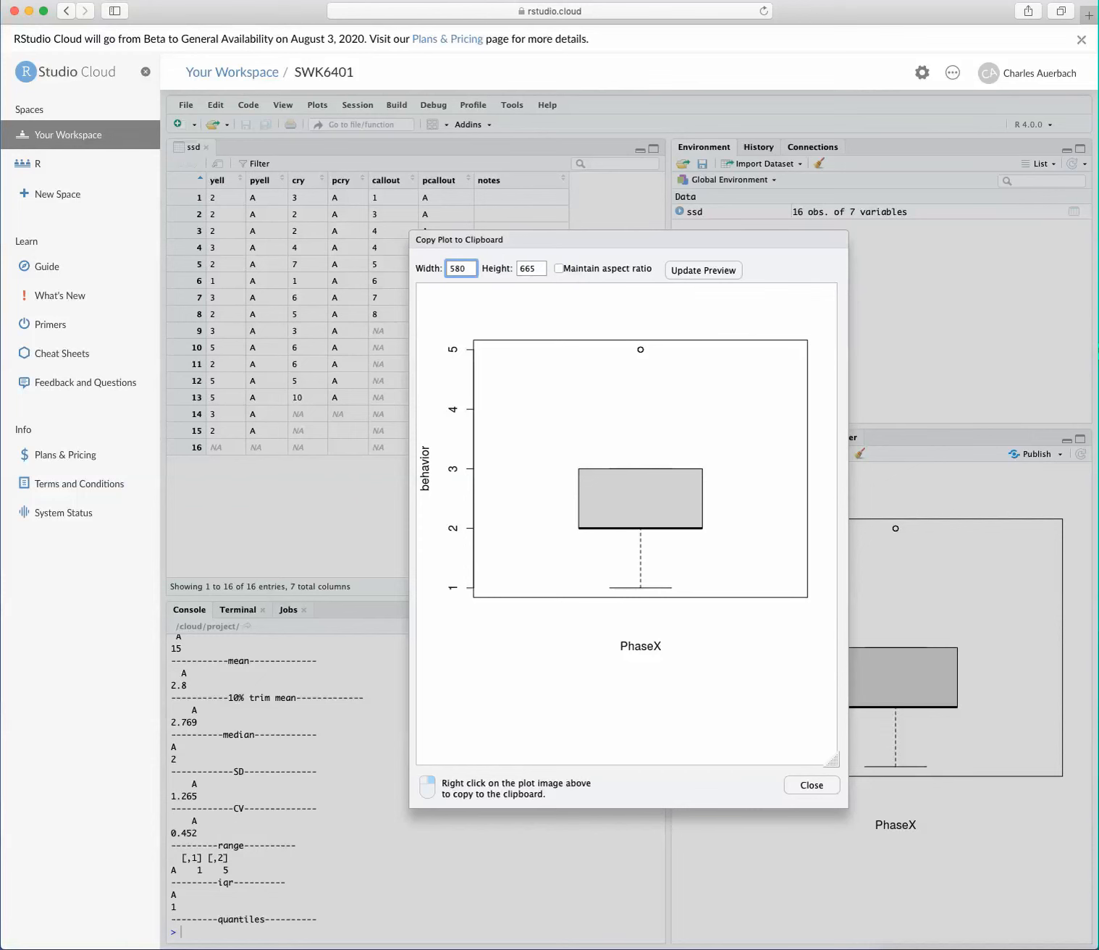
right_click(695, 507)
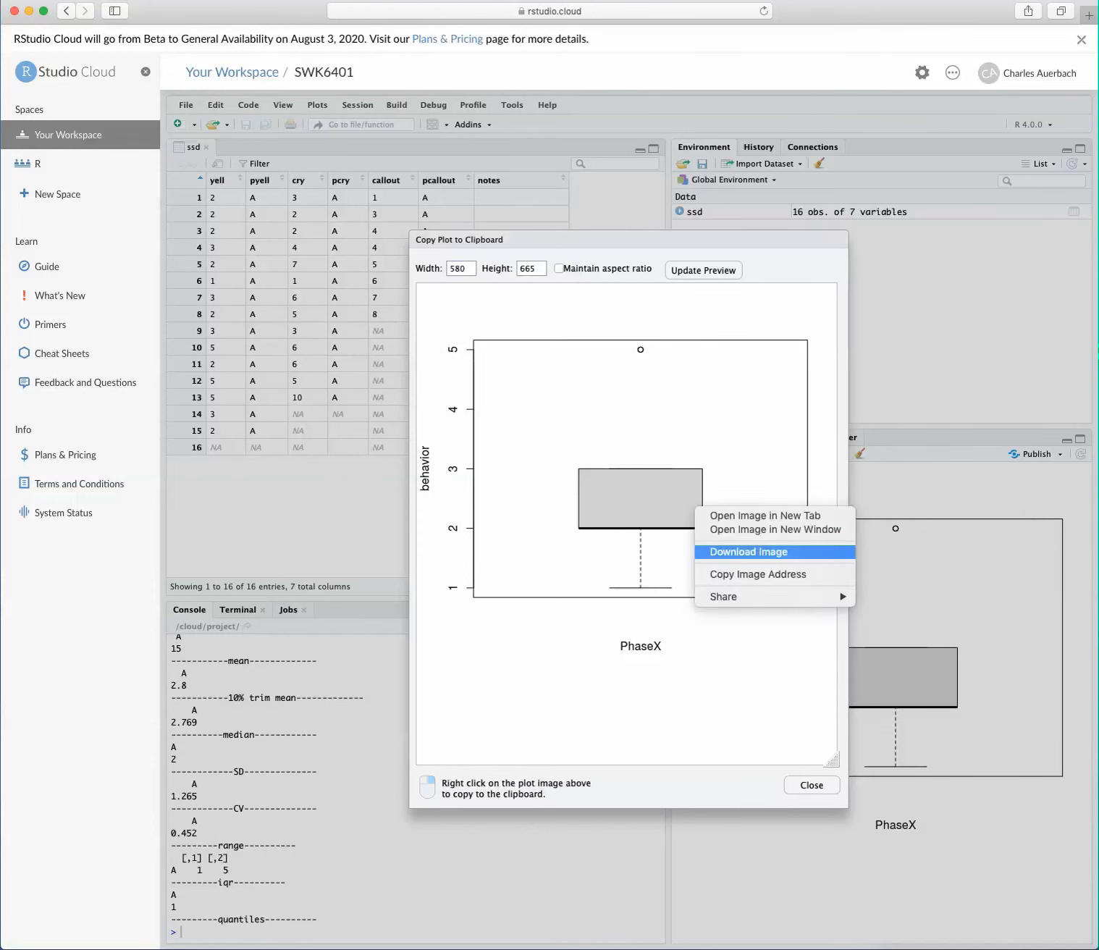
left_click(748, 551)
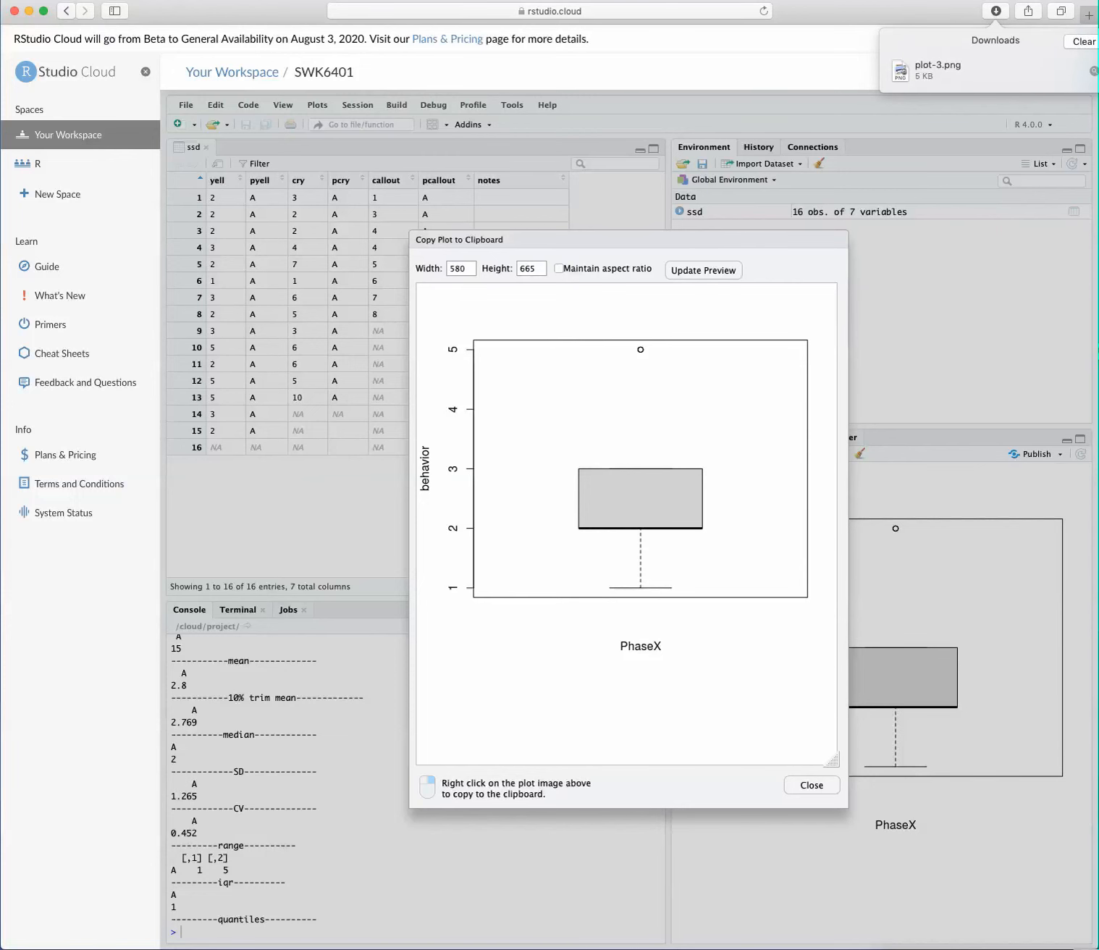
Step: Switch to the Word document and insert the downloaded plot-3.png boxplot at the end of the pasted statistics
key("super+Tab")
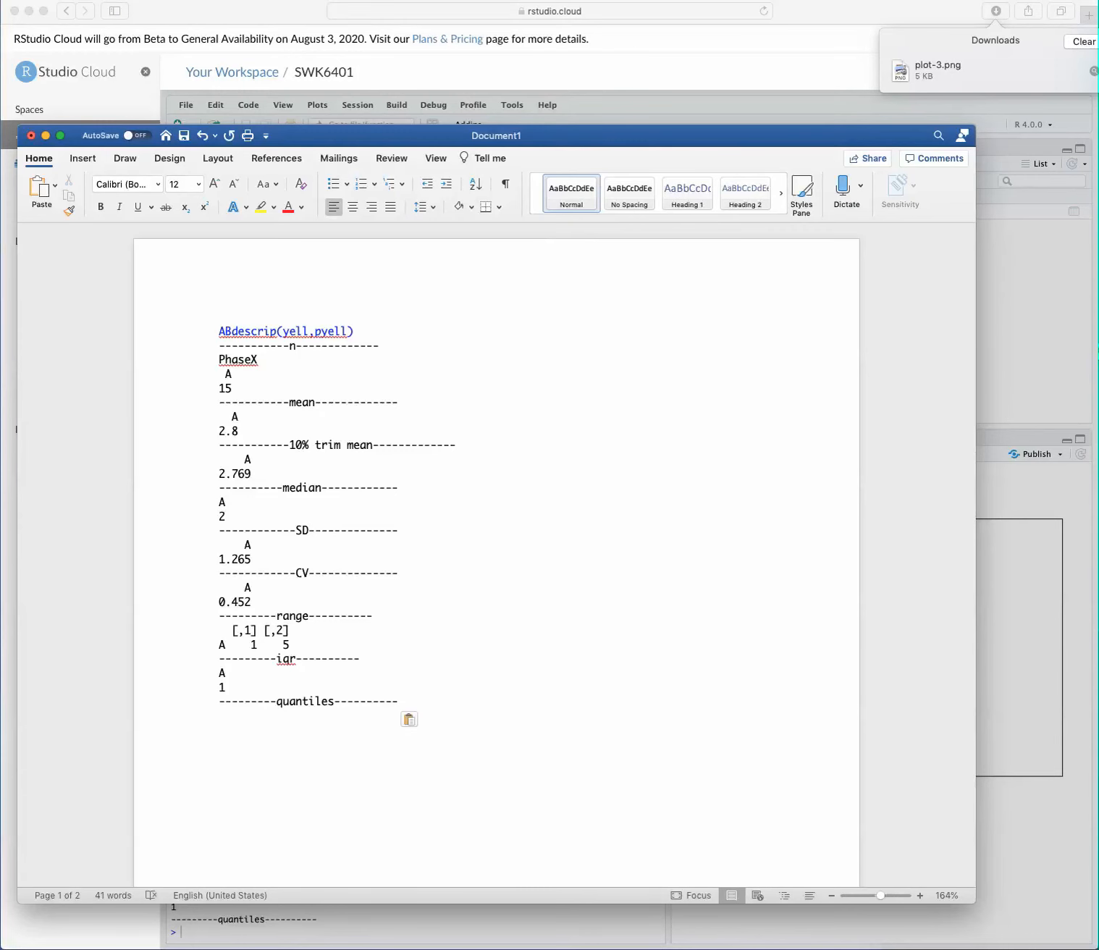
scroll(496, 550, "down", 10)
scroll(496, 506, "up", 3)
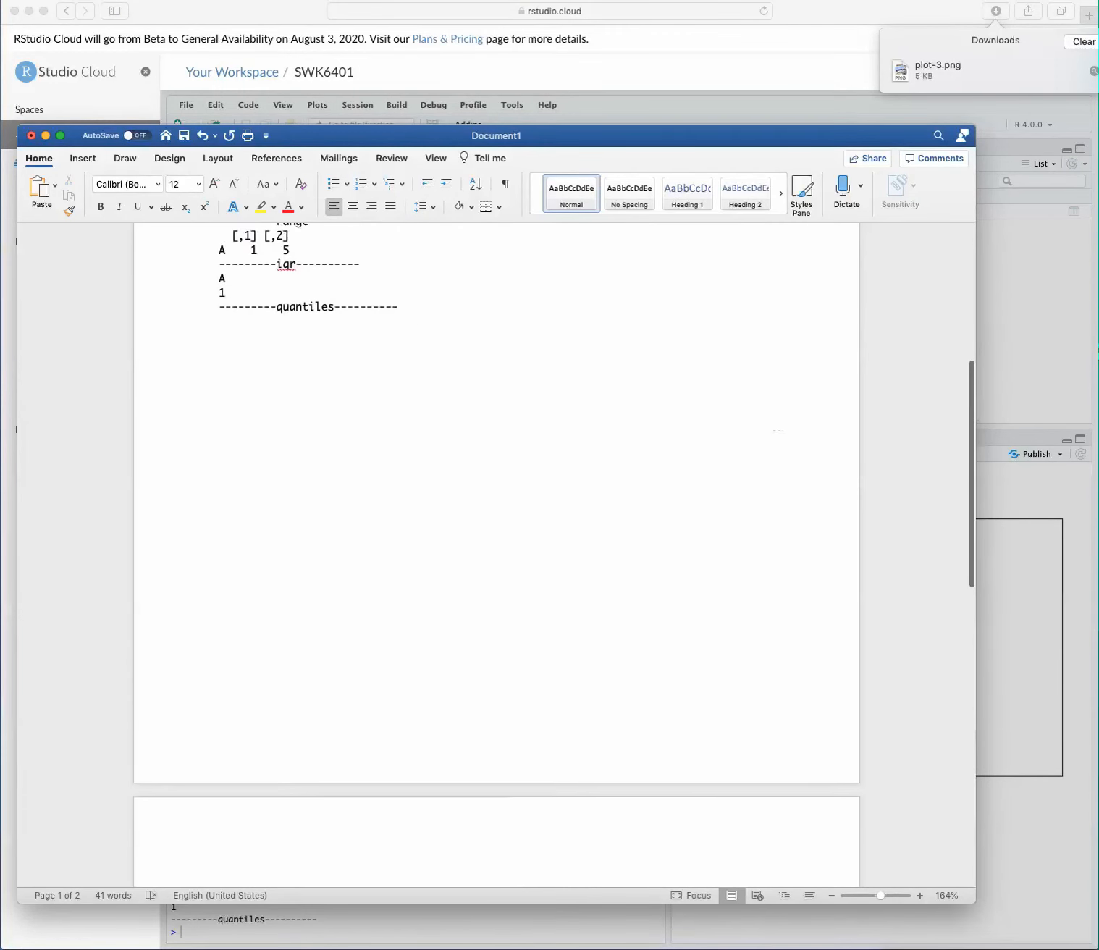
left_click_drag(936, 69, 318, 532)
scroll(326, 530, "down", 3)
scroll(313, 530, "up", 10)
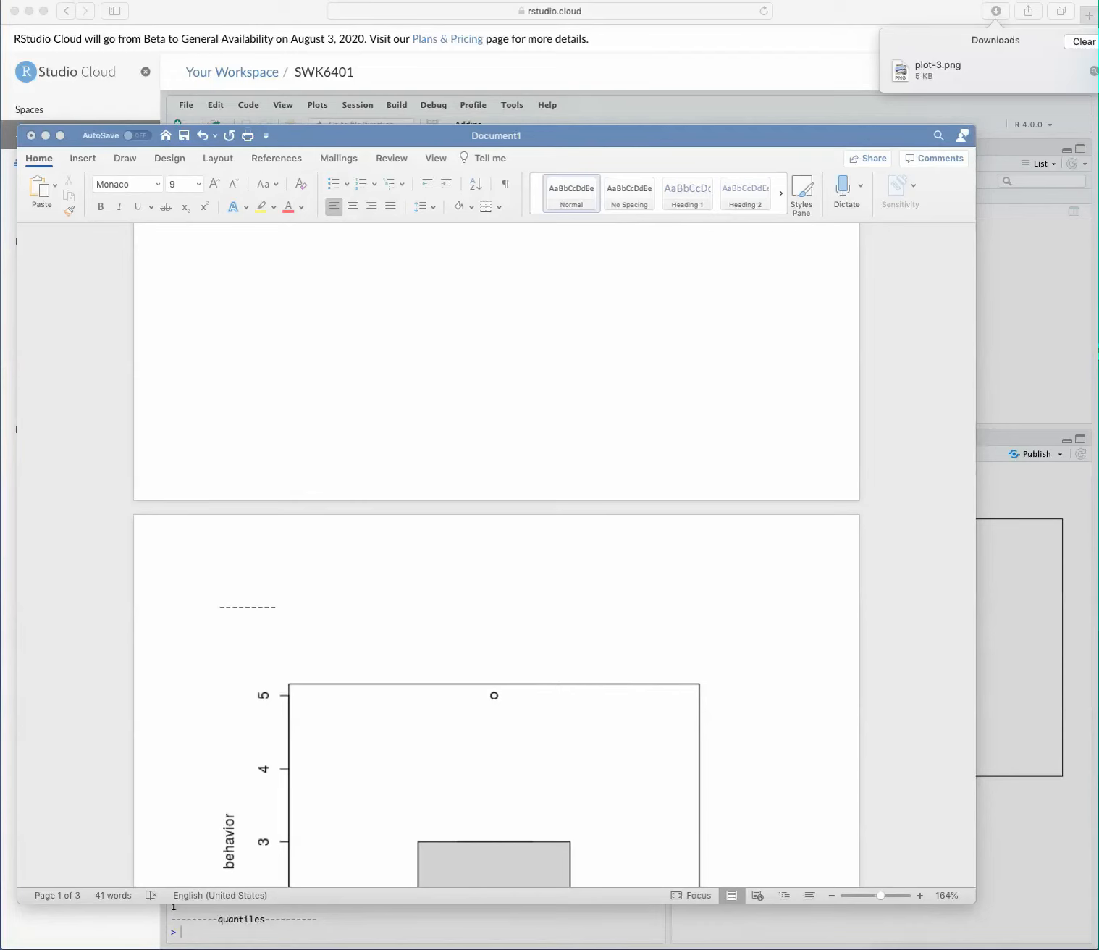
Step: Open the Downloads folder, insert plot-3.png into the Word document after the line graph, and close the folder window
scroll(495, 550, "down", 15)
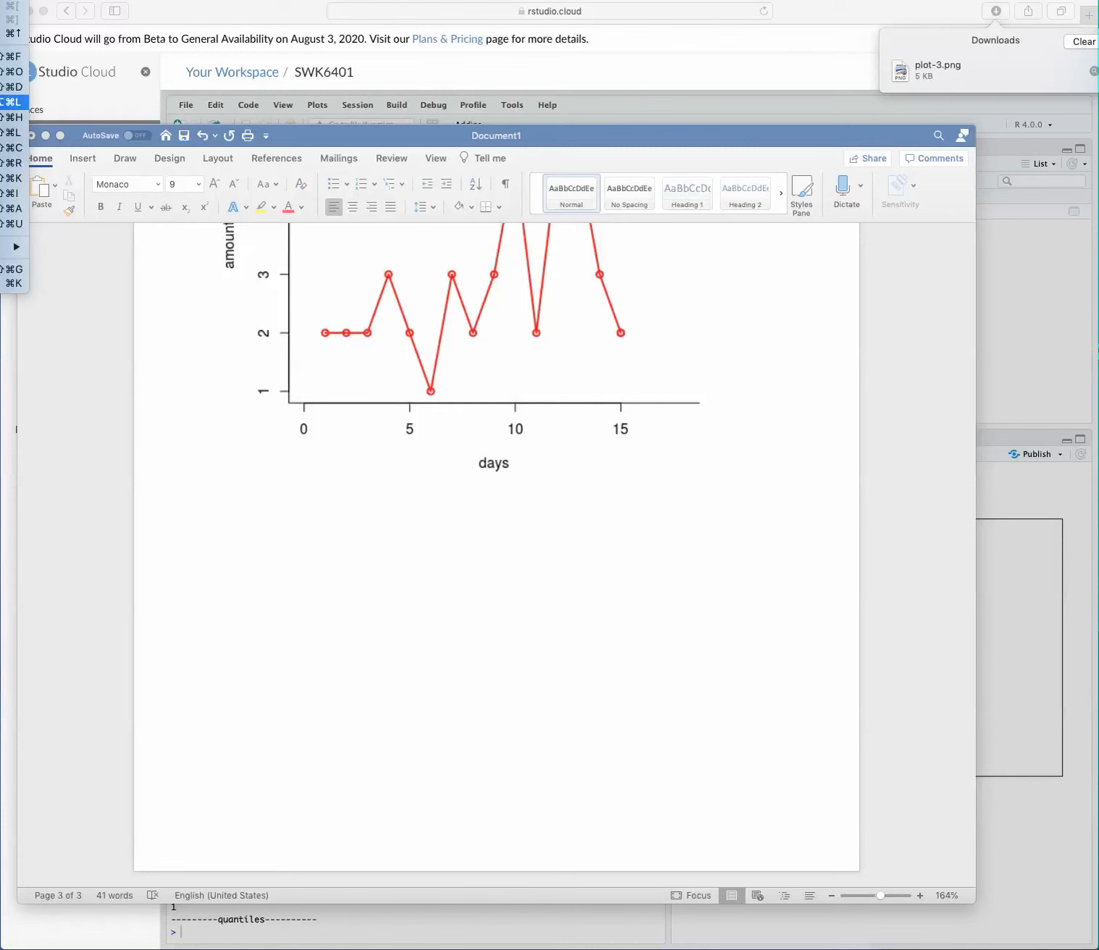
left_click(11, 102)
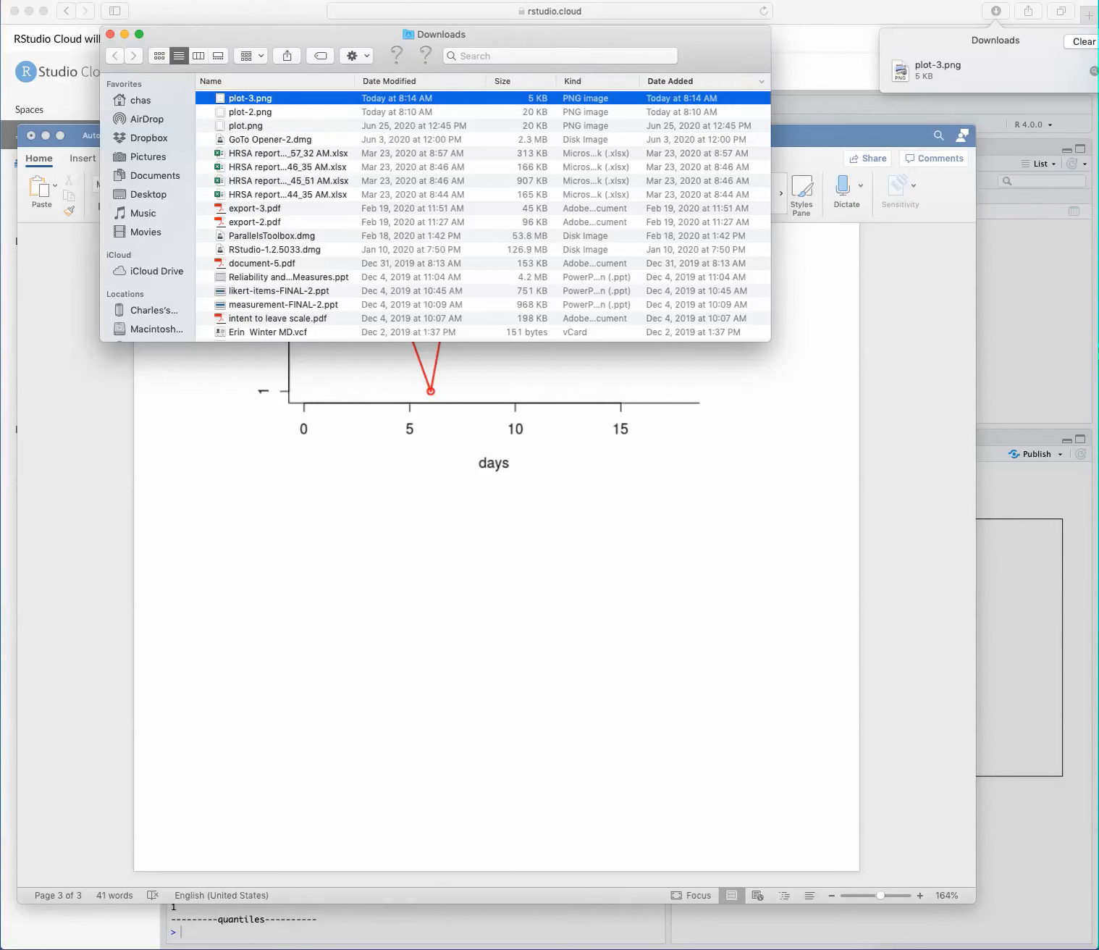
left_click_drag(239, 100, 317, 758)
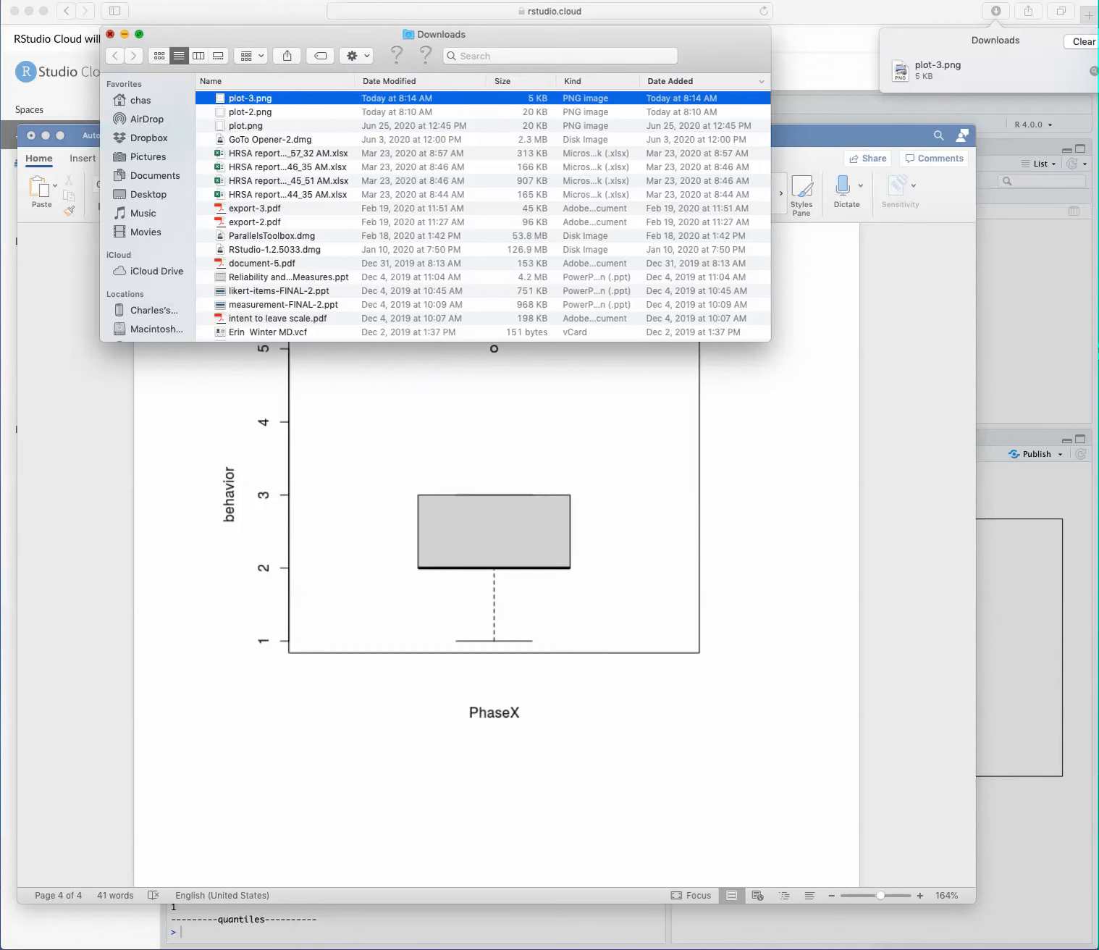
left_click(110, 34)
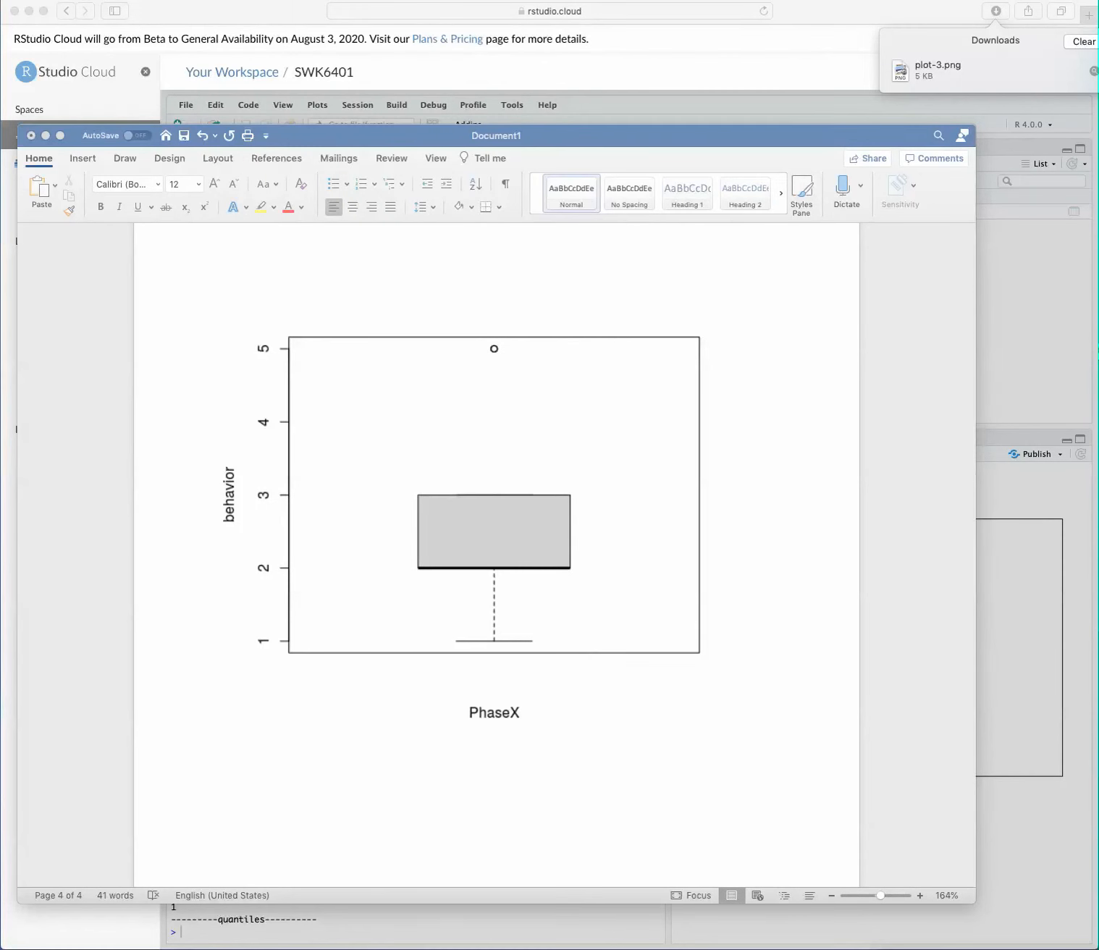